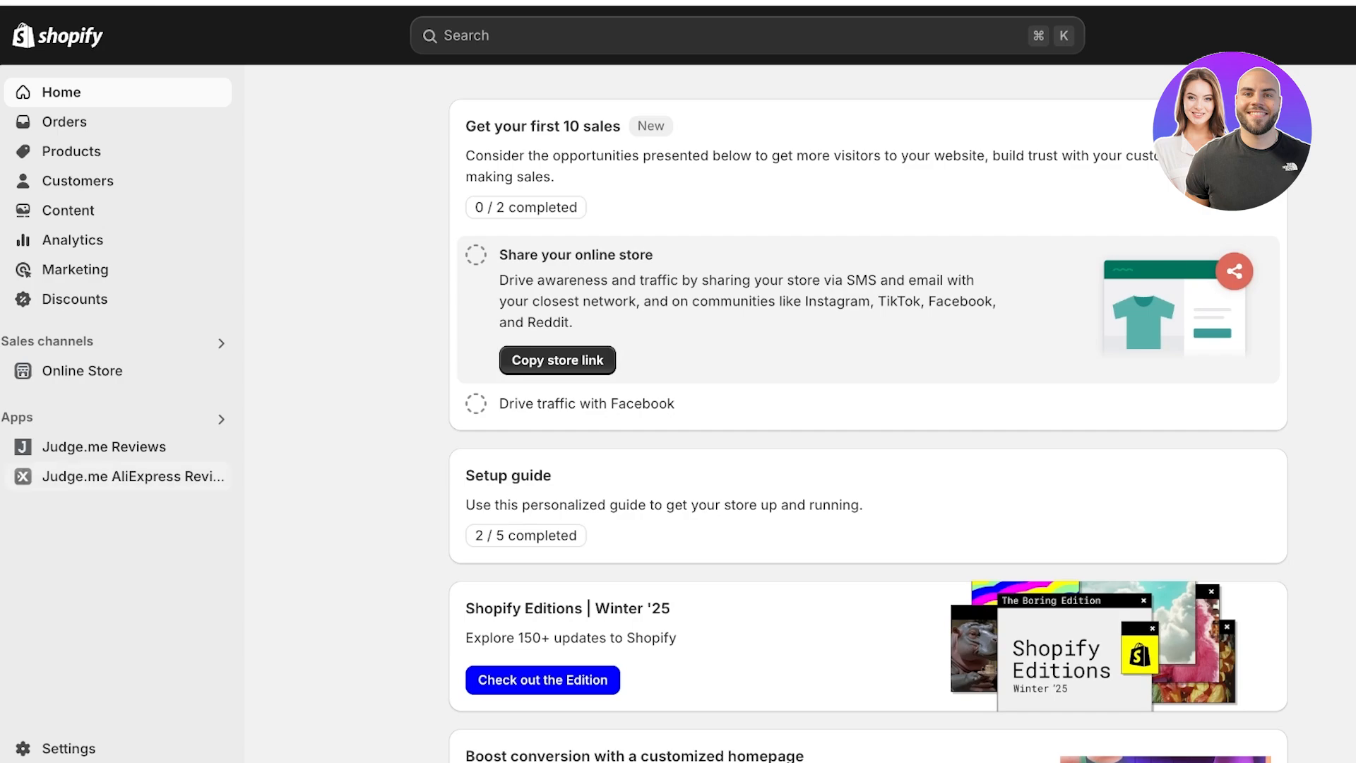
- From the Apps settings, search the Shopify App Store for 'digital downloads'
{"action": "left_click", "coordinate": [18, 417]}
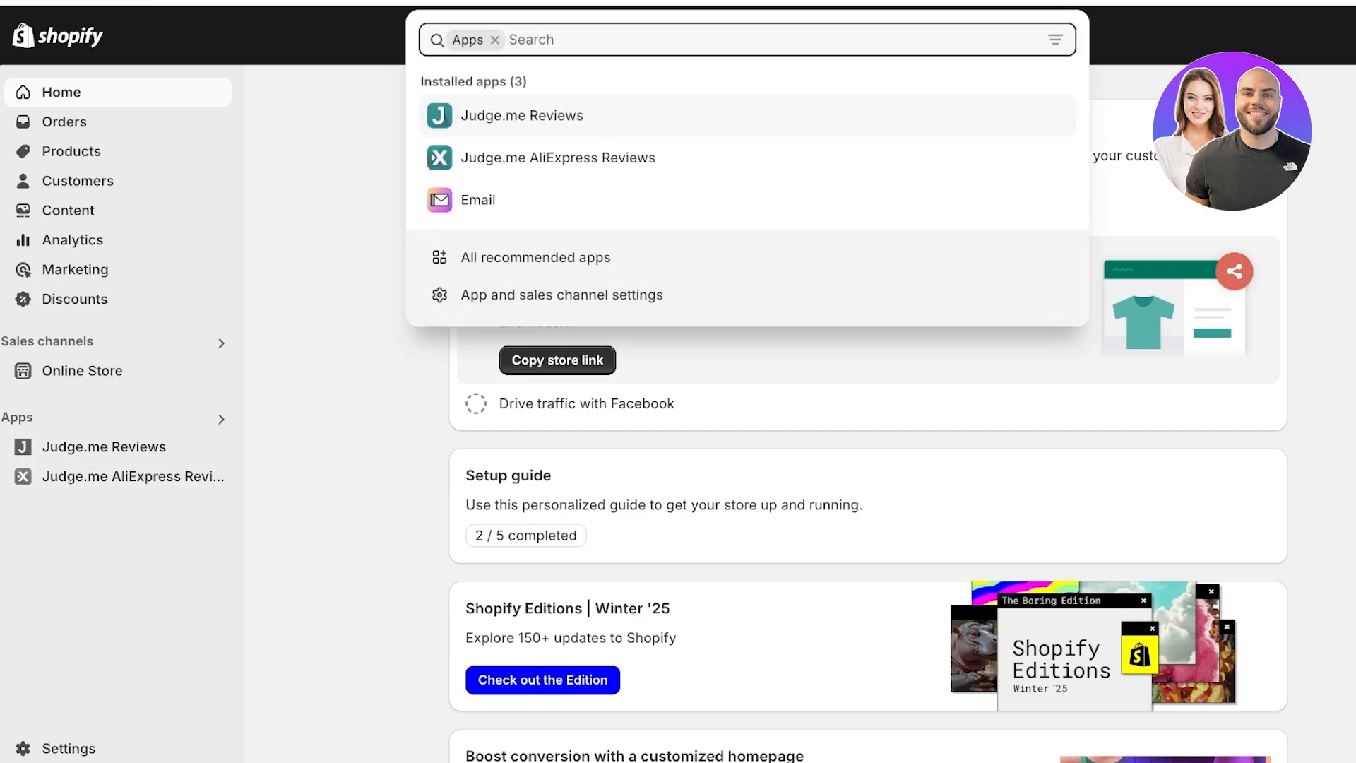
{"action": "left_click", "coordinate": [561, 294]}
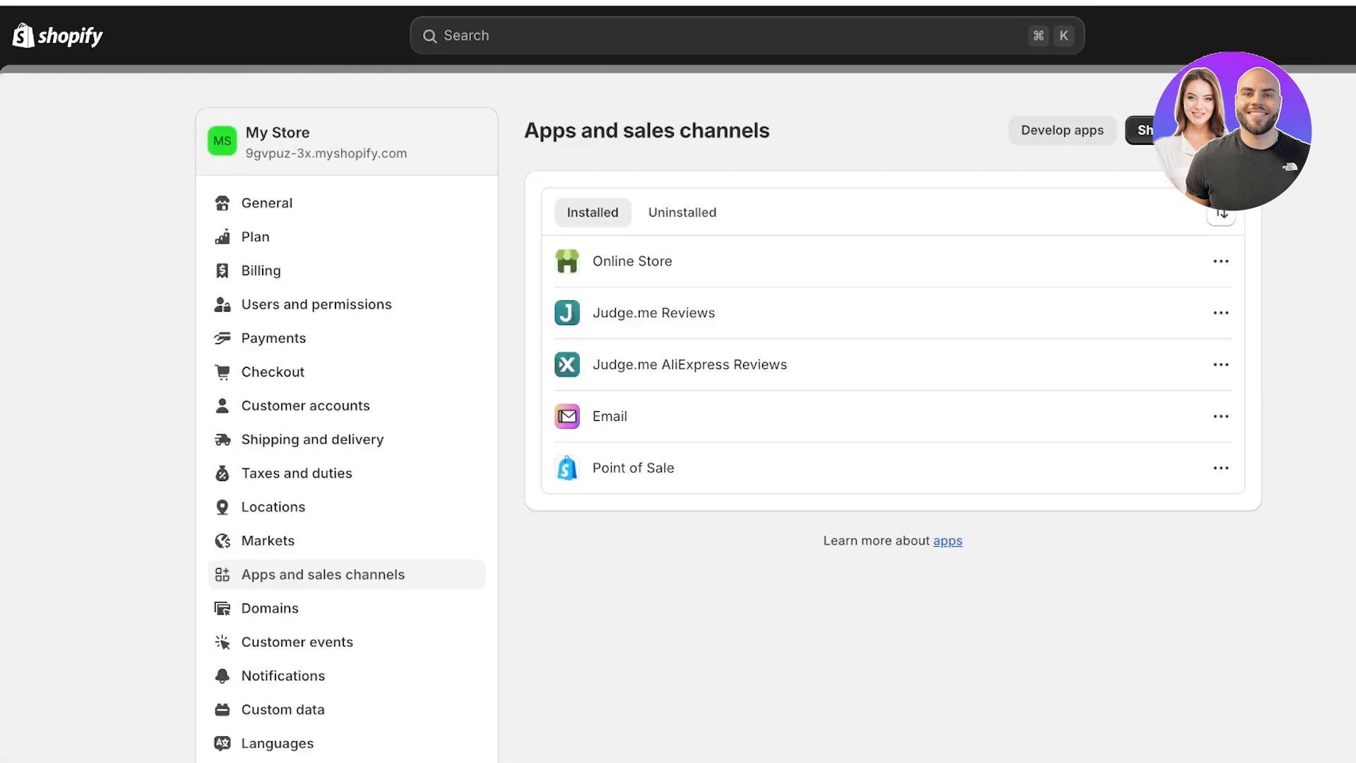
{"action": "left_click", "coordinate": [1193, 130]}
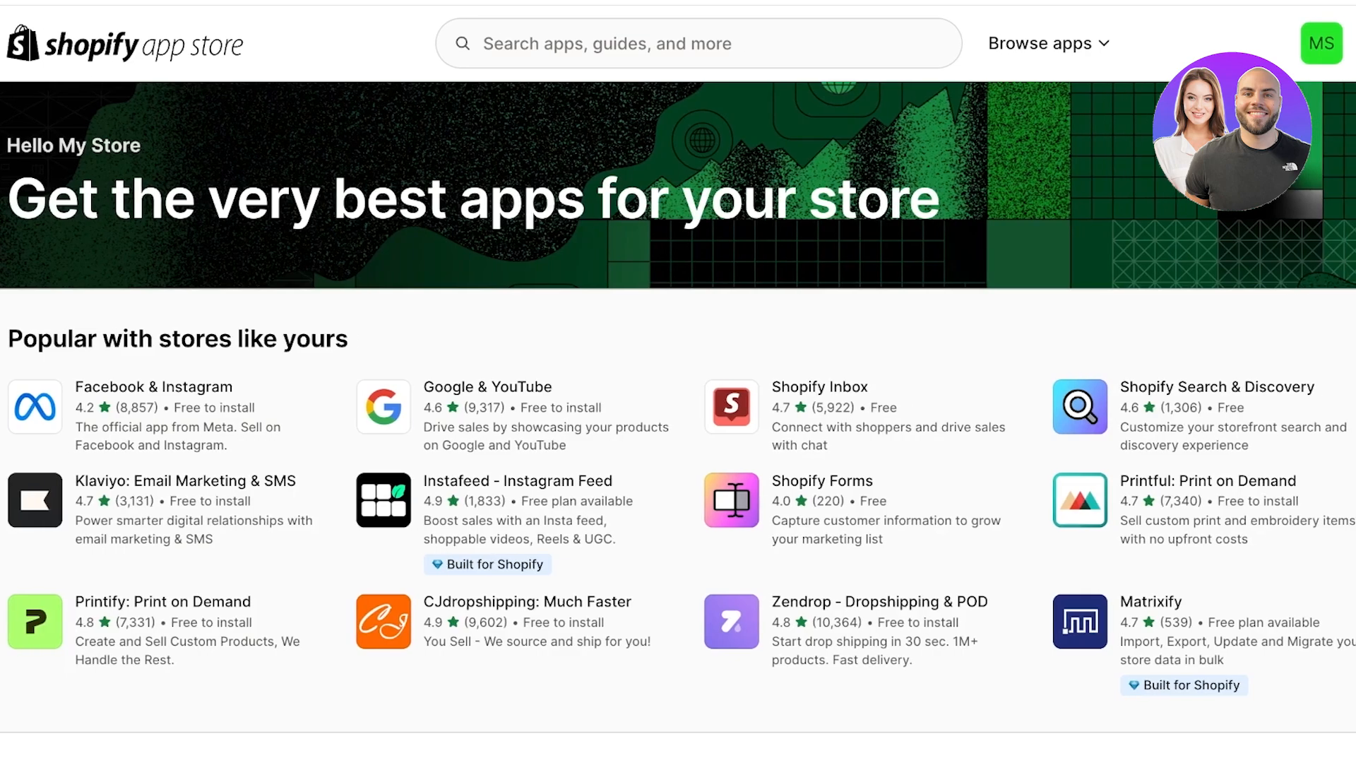
{"action": "left_click", "coordinate": [697, 44]}
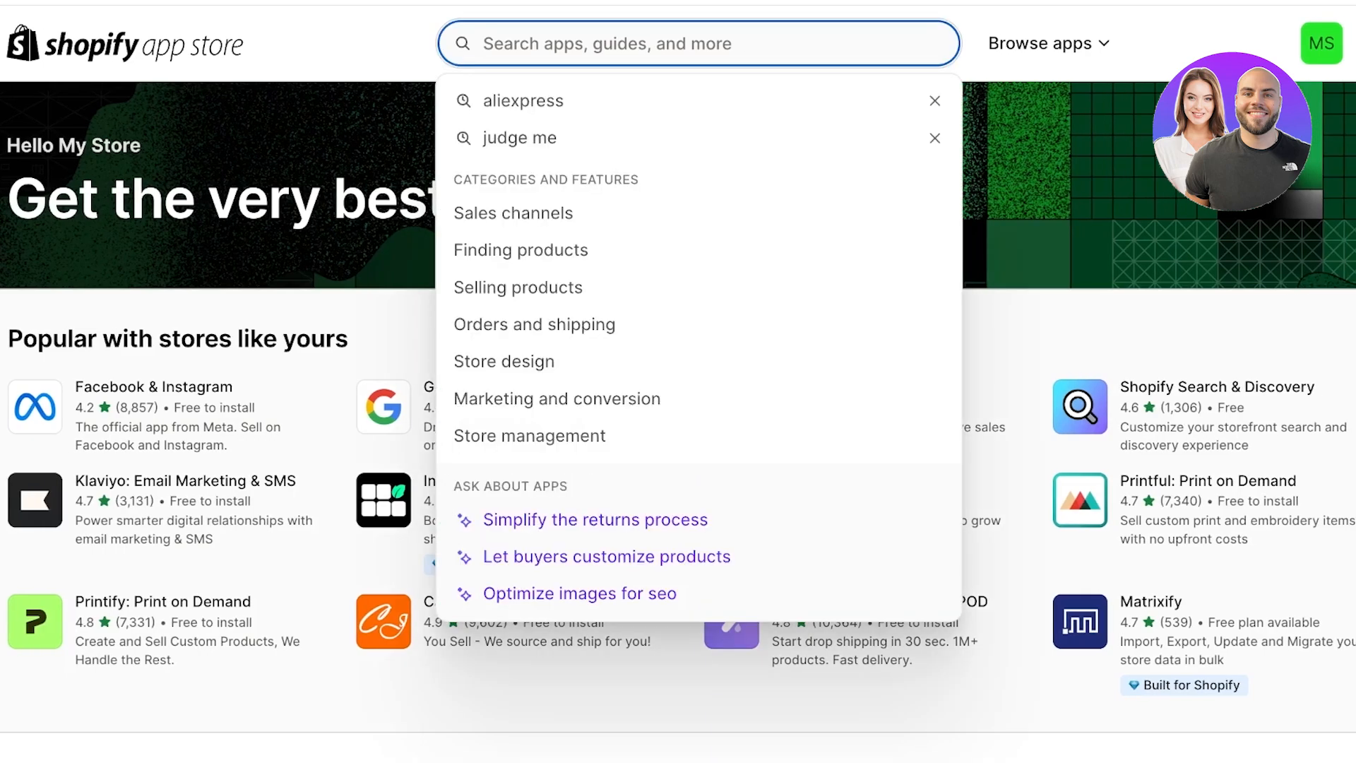
{"action": "type", "text": "di"}
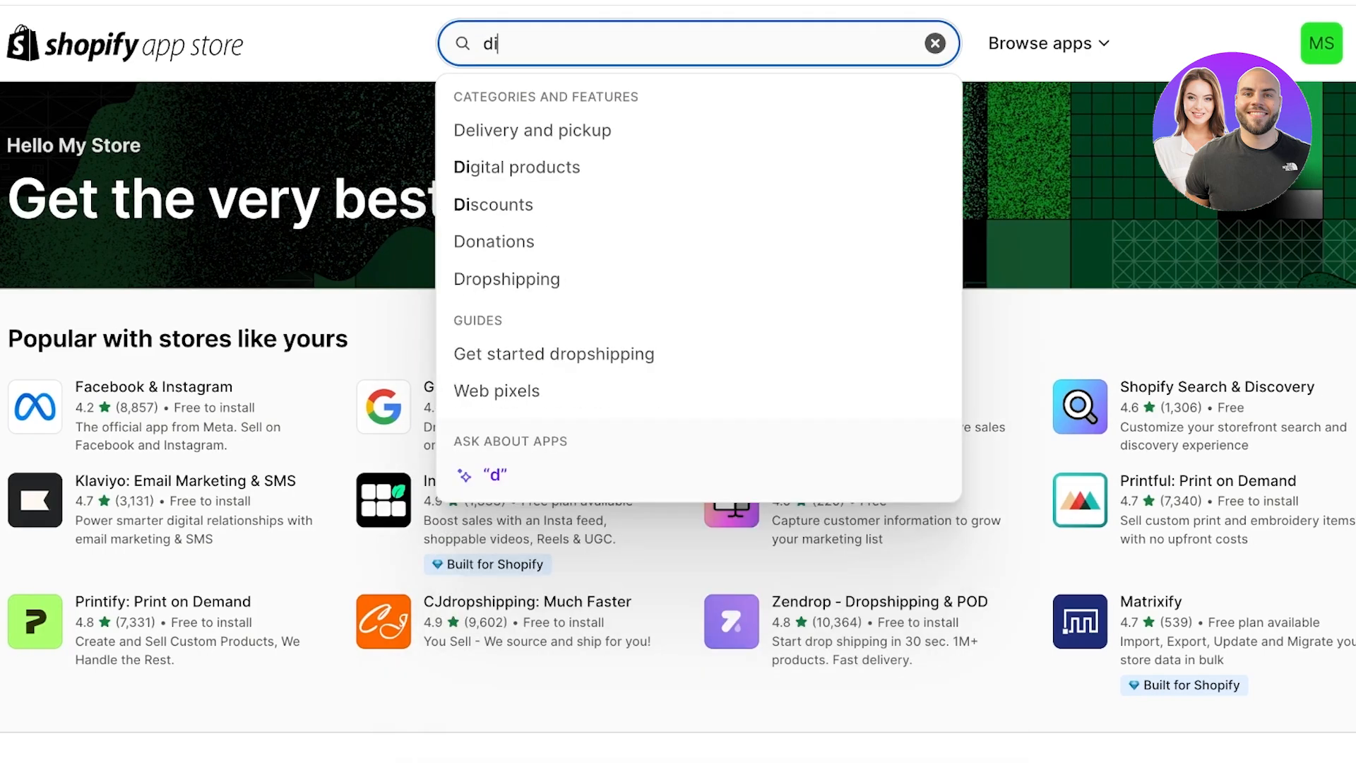
{"action": "type", "text": "gital"}
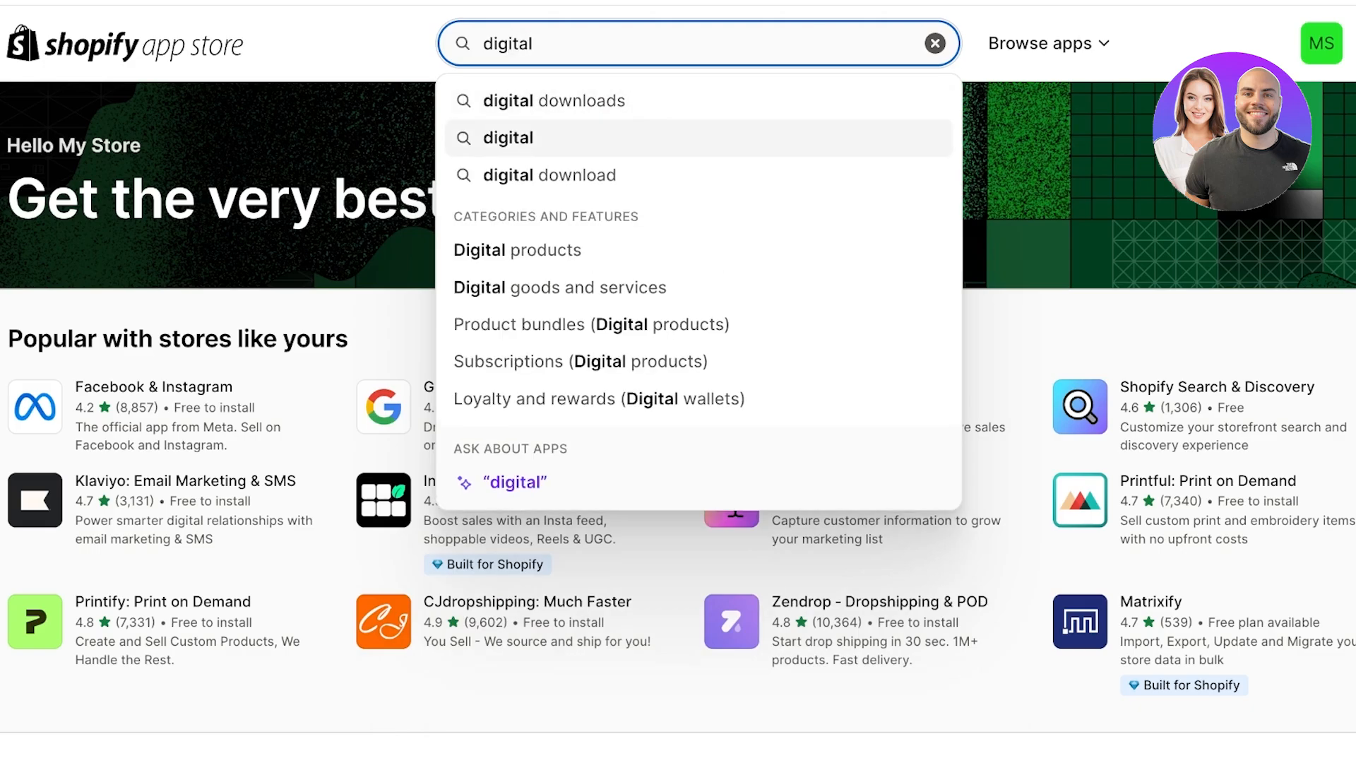
{"action": "key", "text": "Return"}
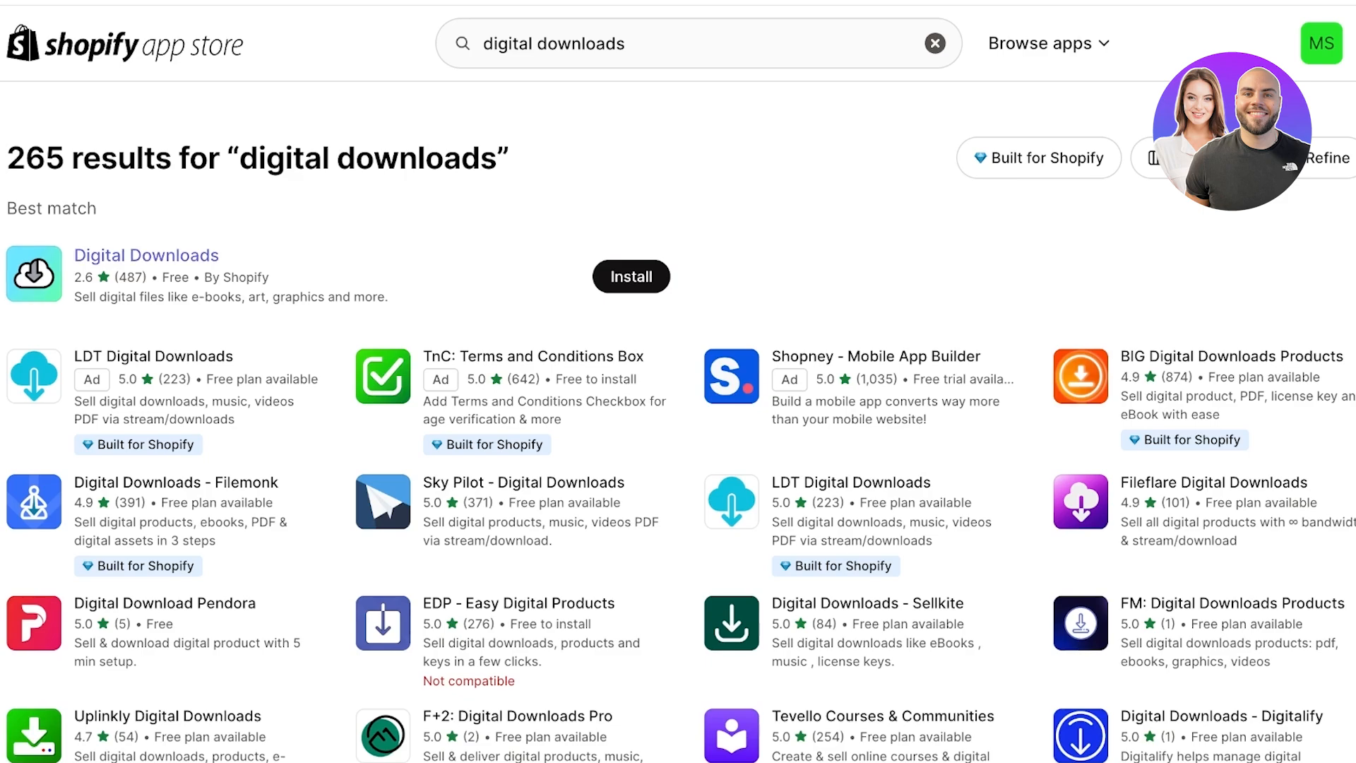
- Install Shopify's free Digital Downloads app and go to the Products list
{"action": "left_click", "coordinate": [146, 256]}
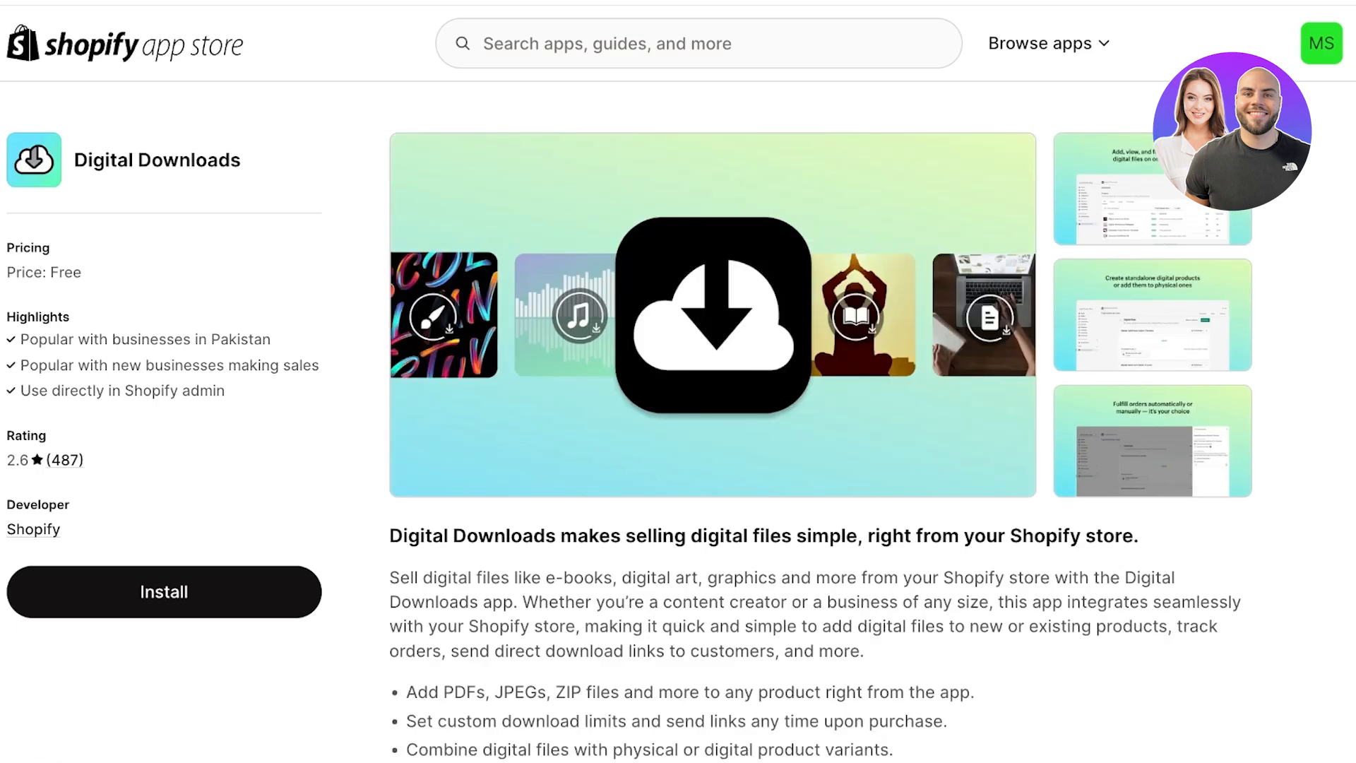
{"action": "left_click", "coordinate": [164, 591]}
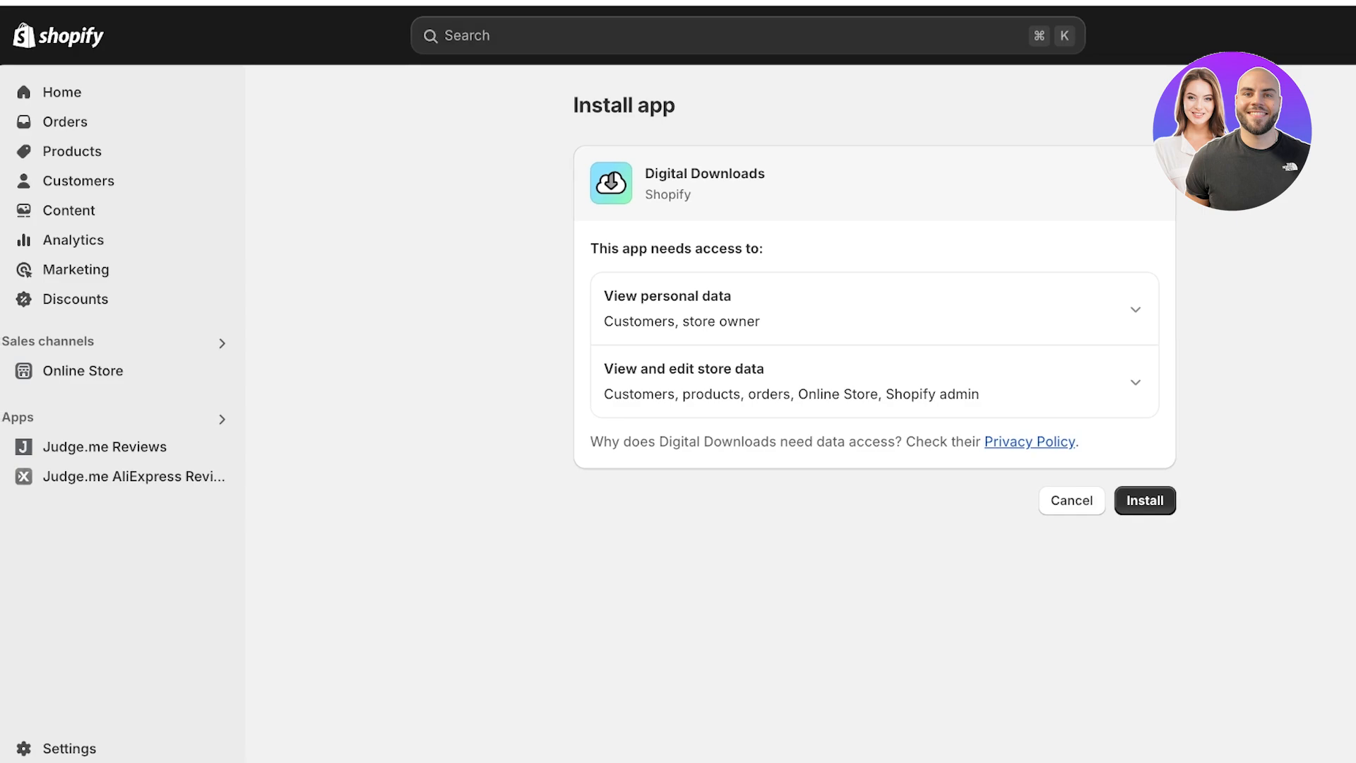
{"action": "left_click", "coordinate": [1145, 501]}
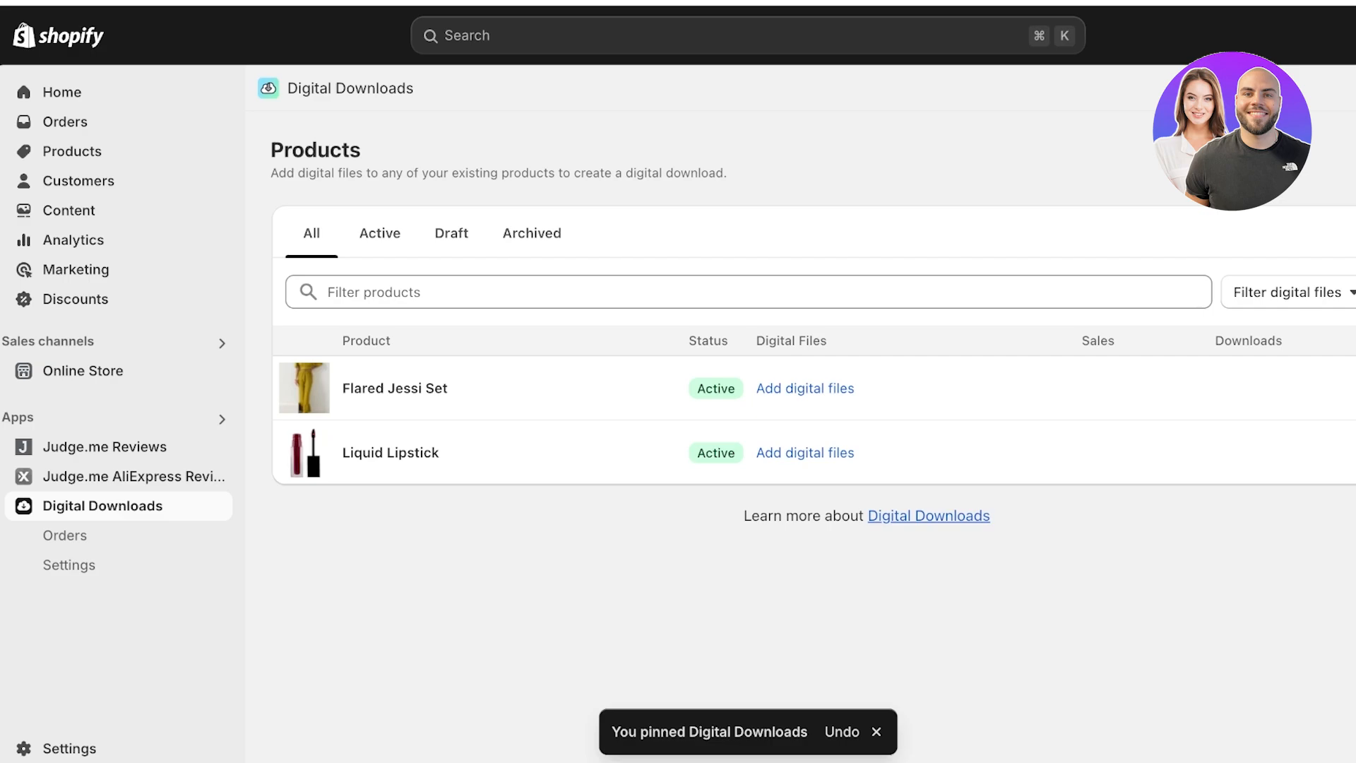
{"action": "left_click", "coordinate": [72, 151]}
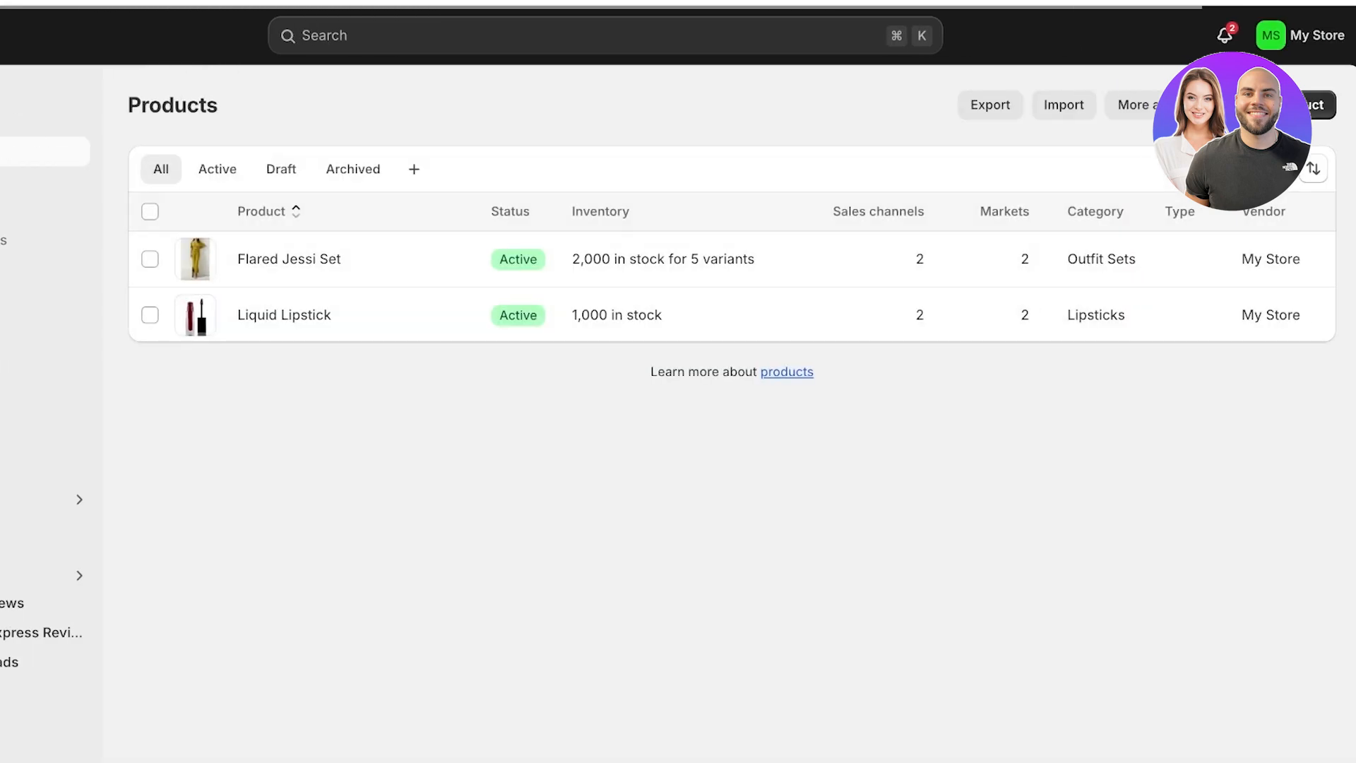
- Add a new product titled 'Find Your Personal Style E-Book'
{"action": "left_click", "coordinate": [1291, 105]}
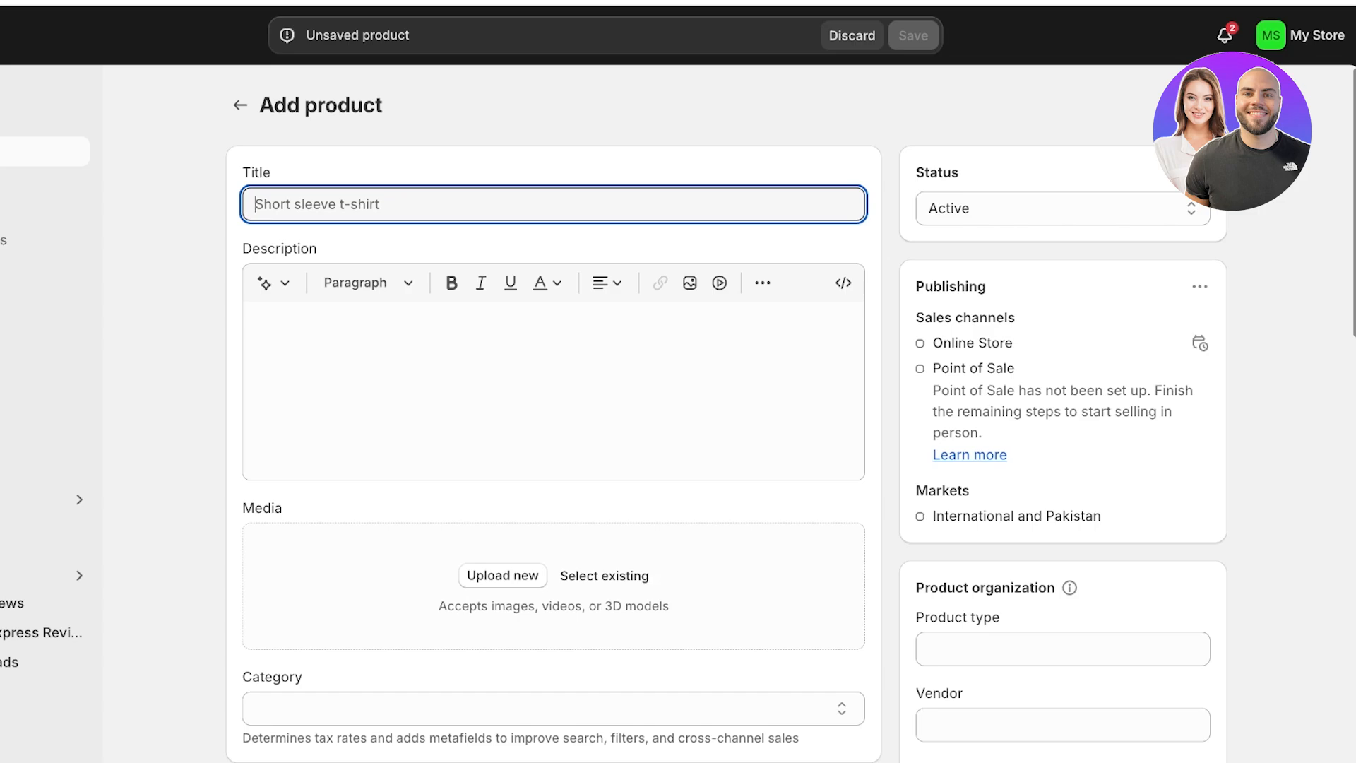
{"action": "type", "text": "Find "}
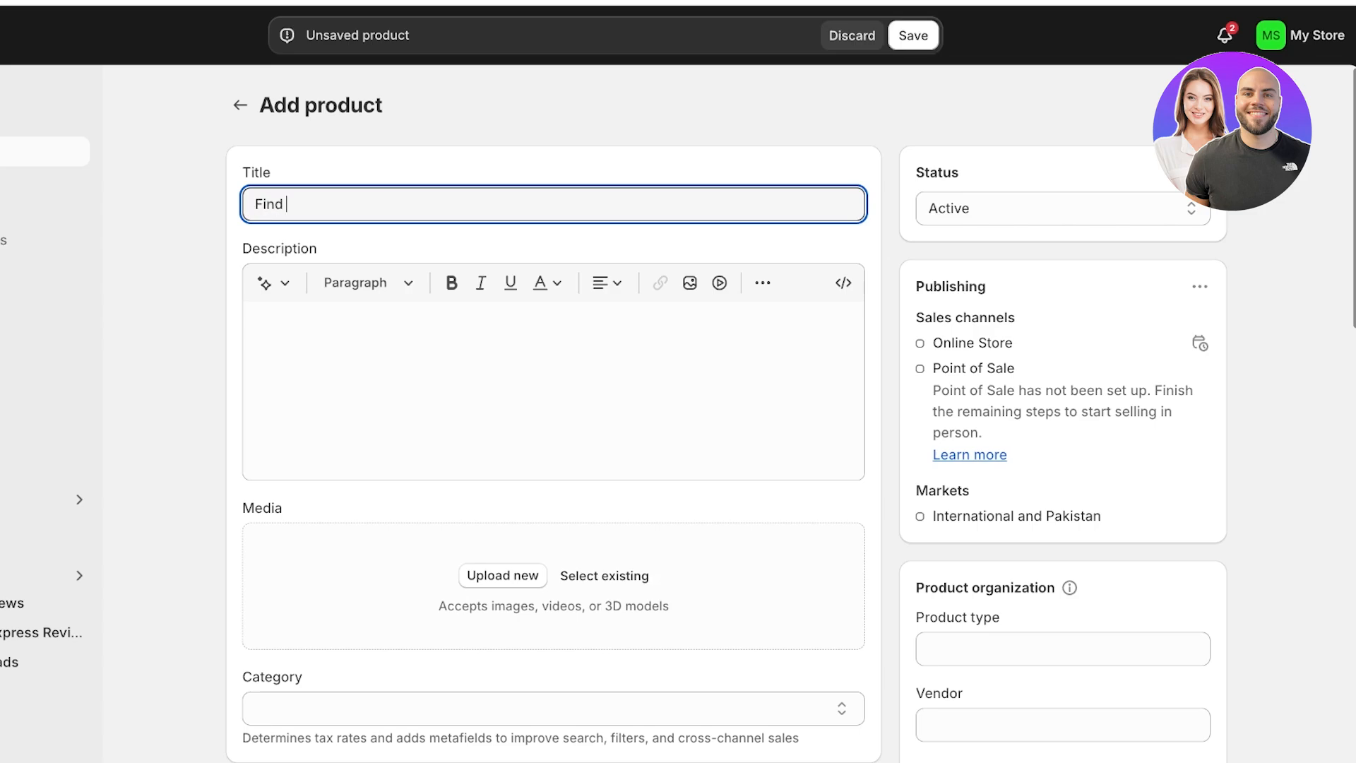
{"action": "type", "text": "Your Personal Style E-Book"}
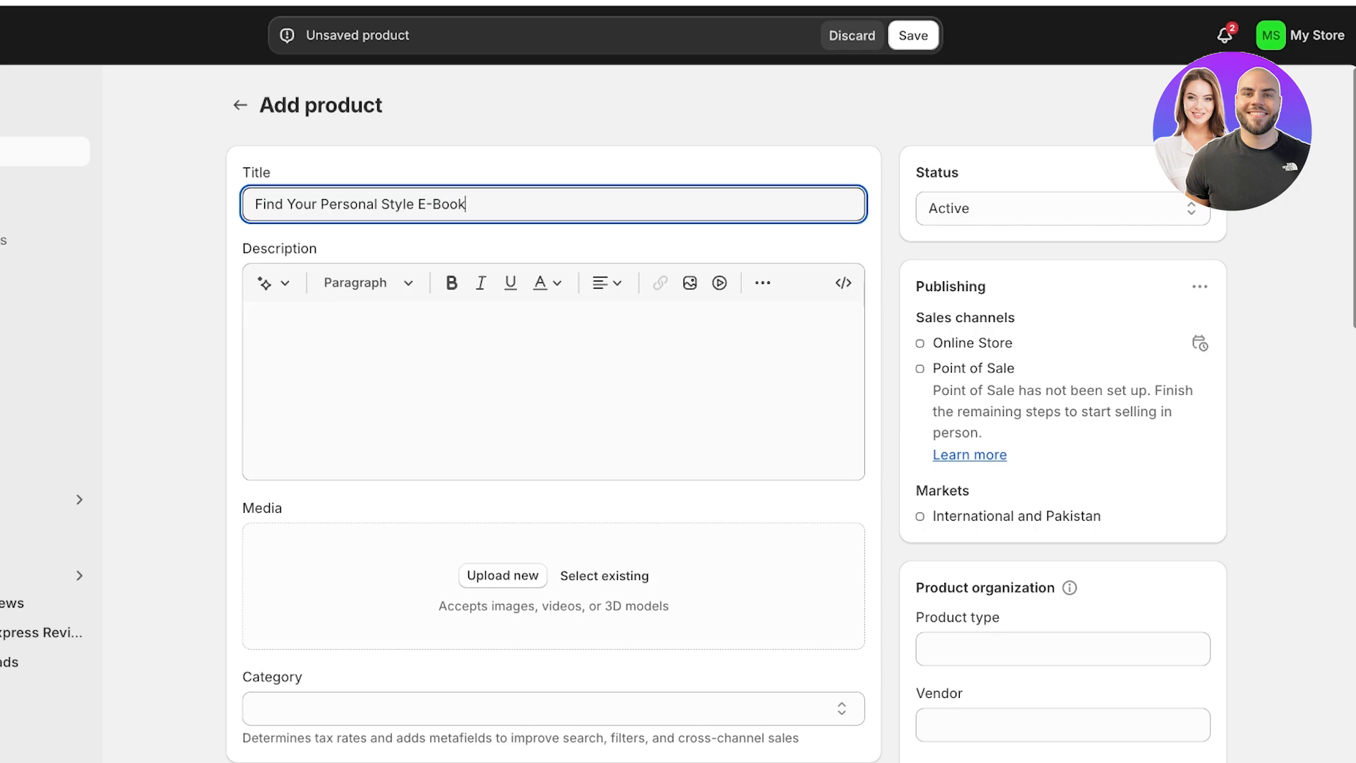
{"action": "left_click", "coordinate": [257, 322]}
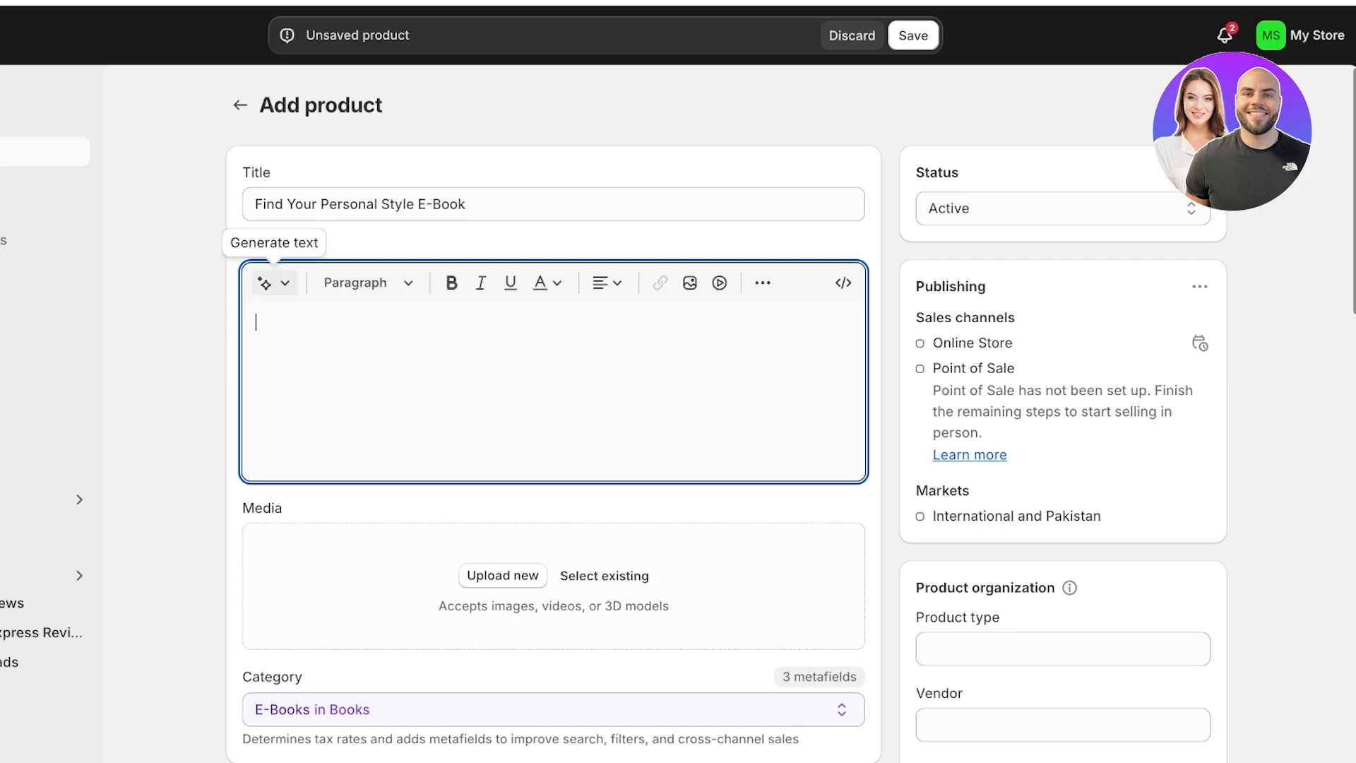
- Generate an AI description from keywords about finding personal style, colour season and best fits
{"action": "left_click", "coordinate": [274, 282]}
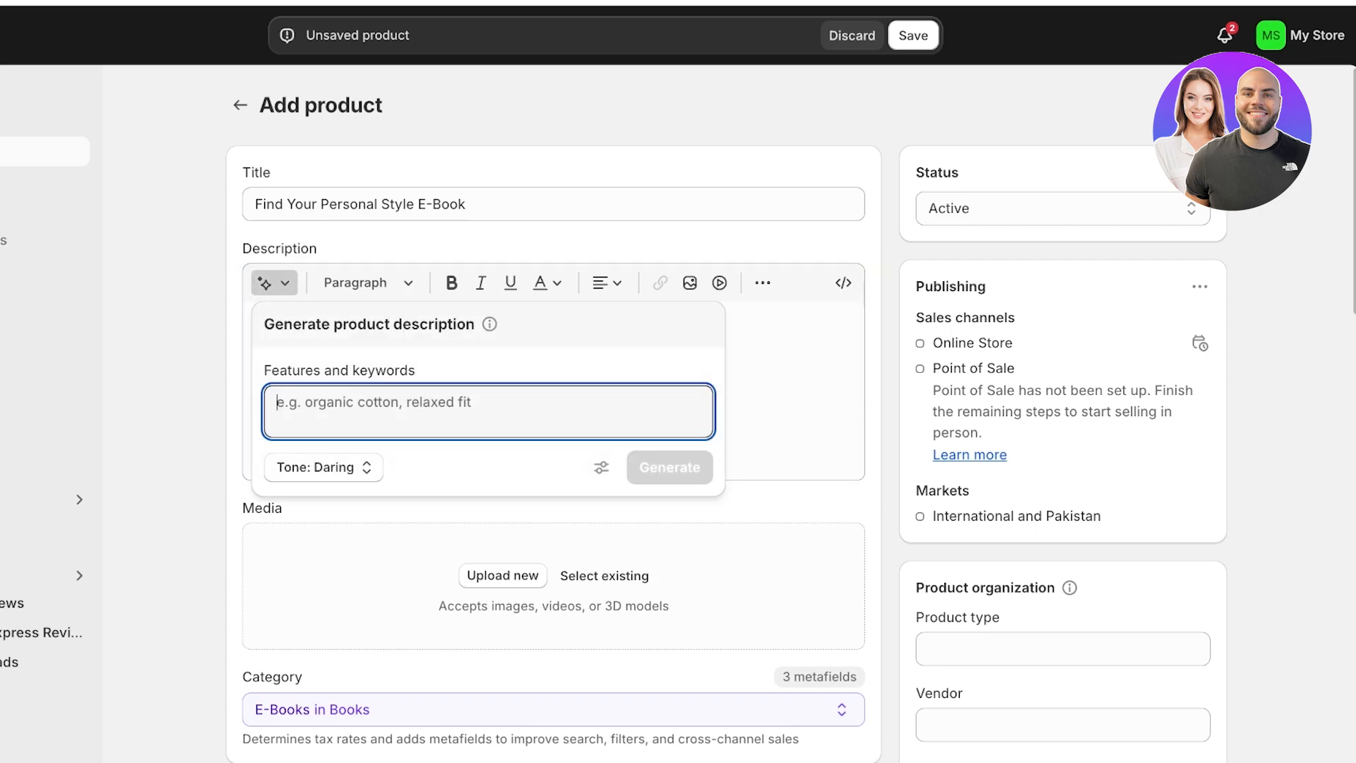
{"action": "type", "text": "Fas"}
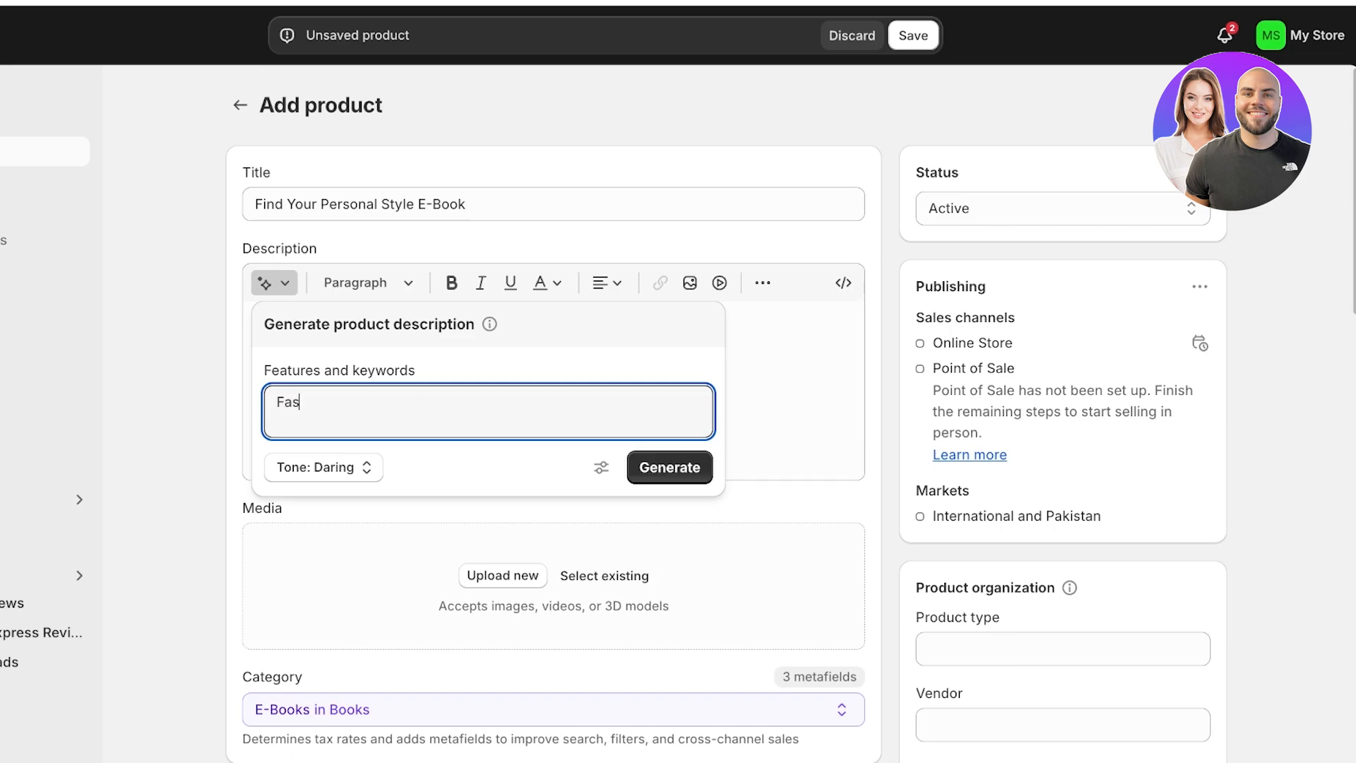
{"action": "key", "text": "BackSpace"}
{"action": "key", "text": "BackSpace"}
{"action": "key", "text": "BackSpace"}
{"action": "type", "text": "find ur style ebook, help"}
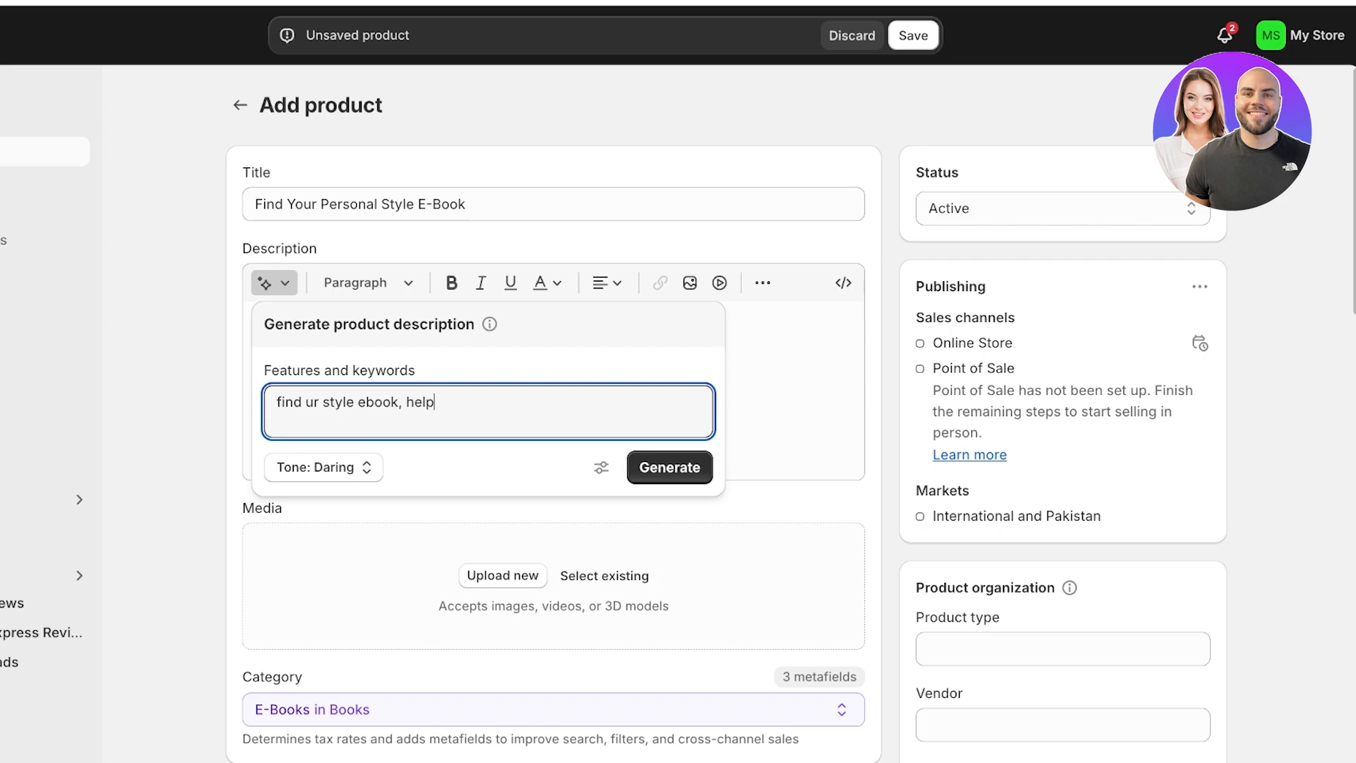
{"action": "type", "text": "s people find their personal style,"}
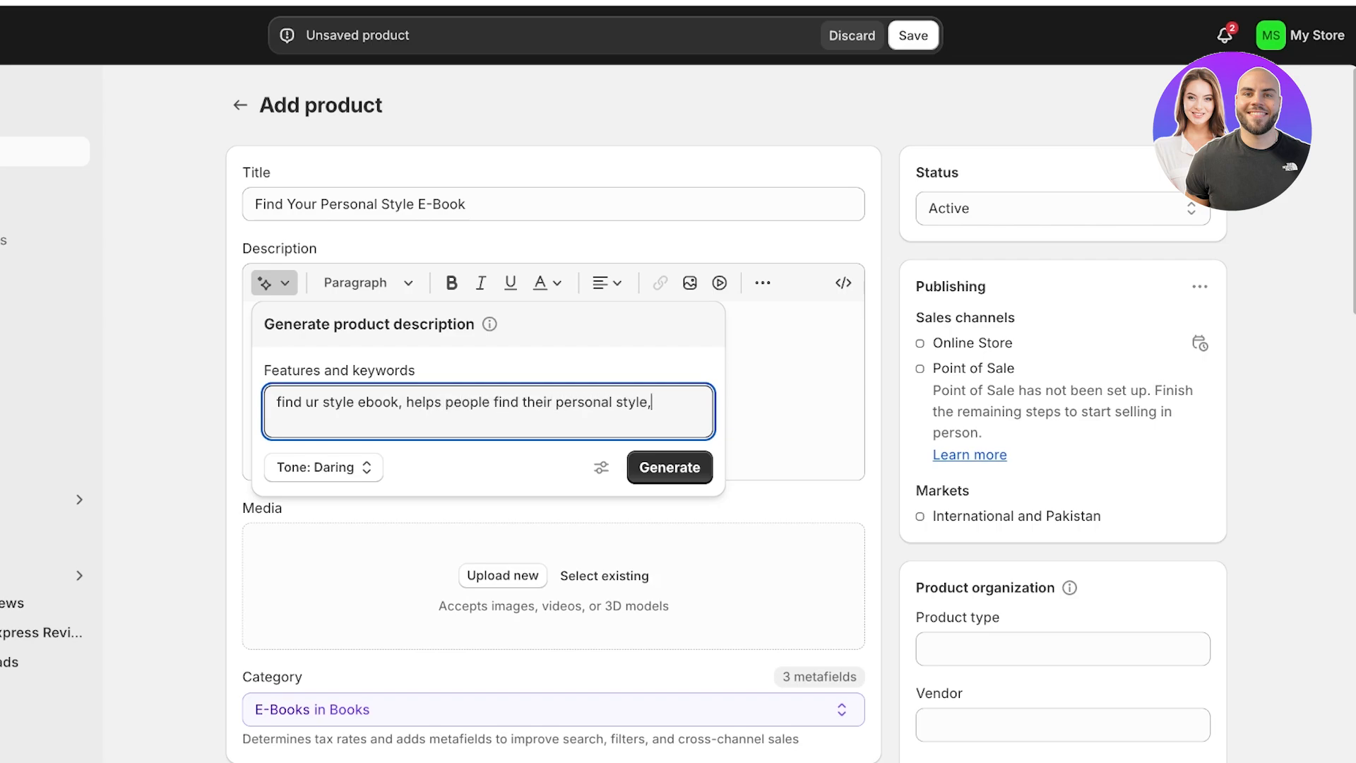
{"action": "type", "text": " color season, best fits "}
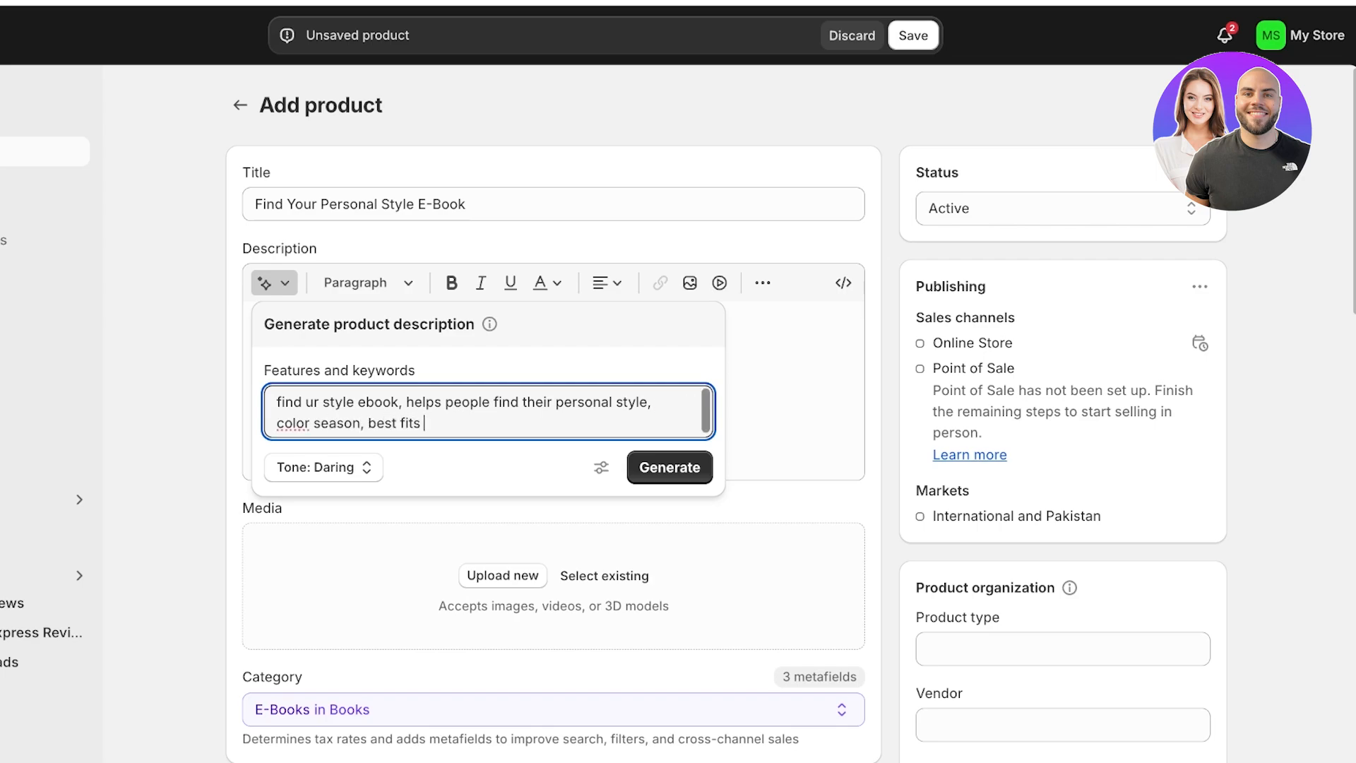
{"action": "type", "text": "and more"}
{"action": "key", "text": "Return"}
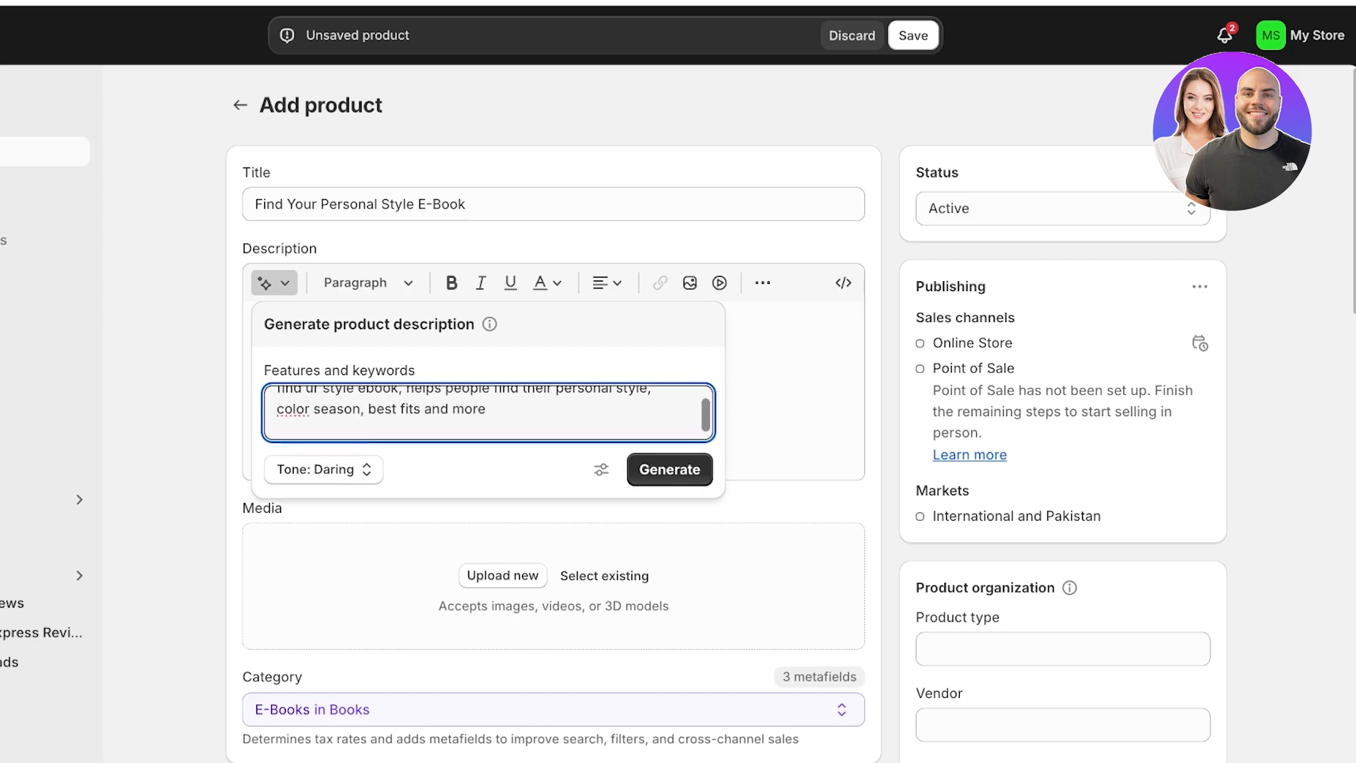
{"action": "left_click", "coordinate": [669, 470]}
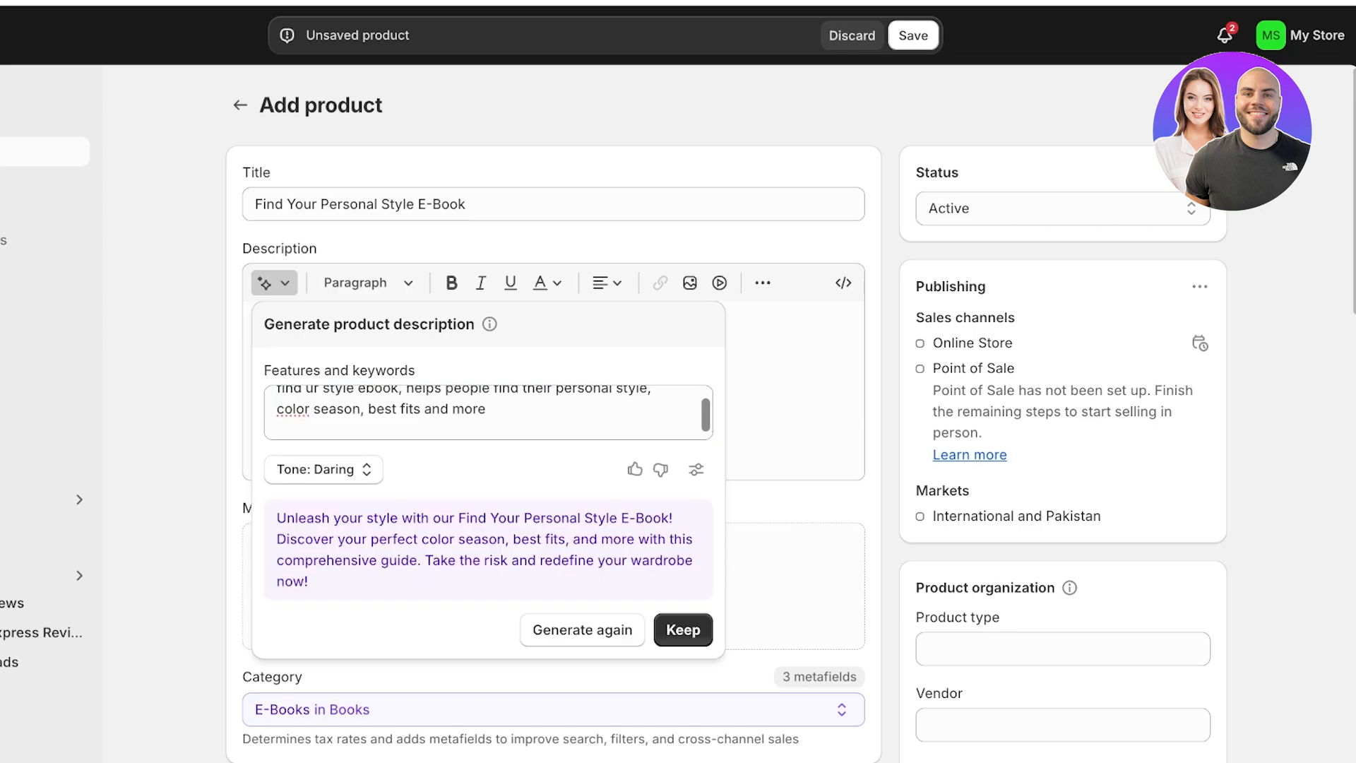
- Regenerate the description in Expert tone and keep it
{"action": "left_click", "coordinate": [322, 469]}
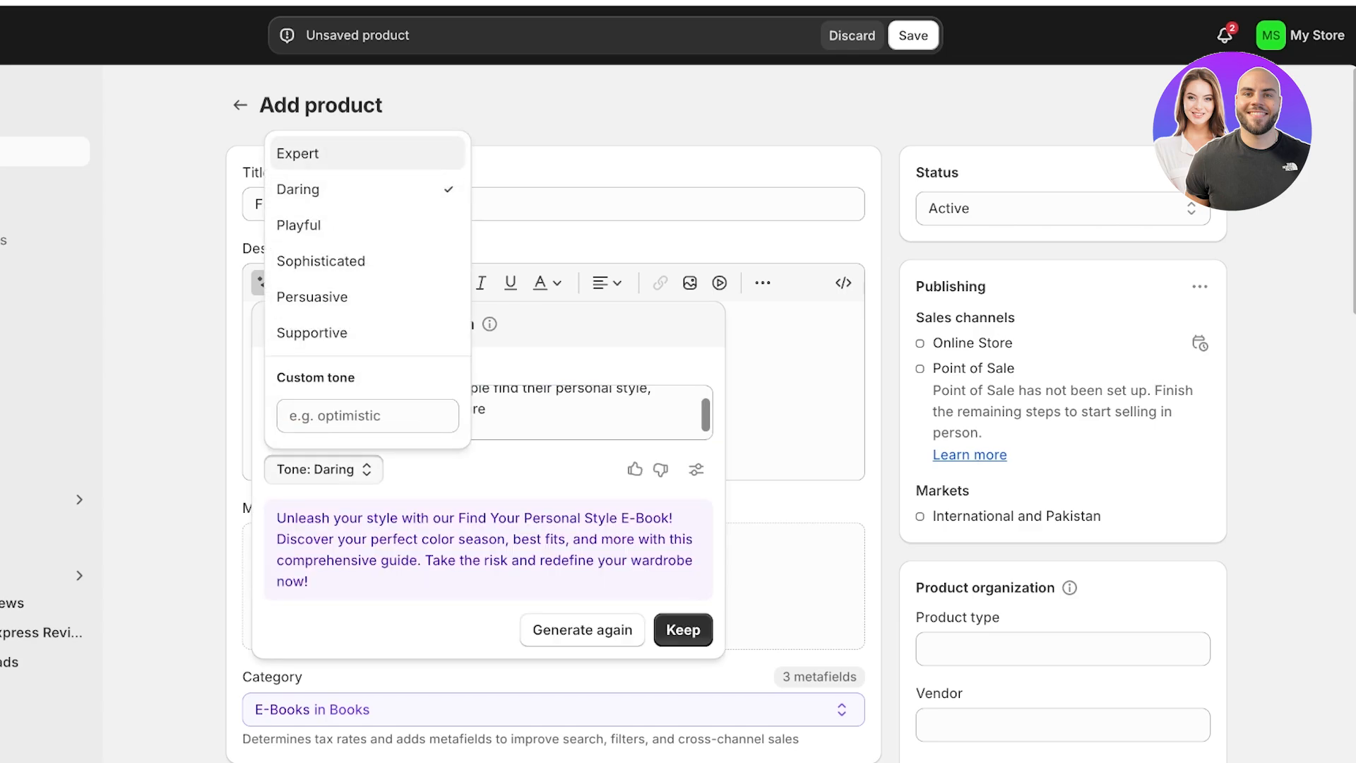
{"action": "left_click", "coordinate": [304, 148]}
{"action": "left_click", "coordinate": [582, 629]}
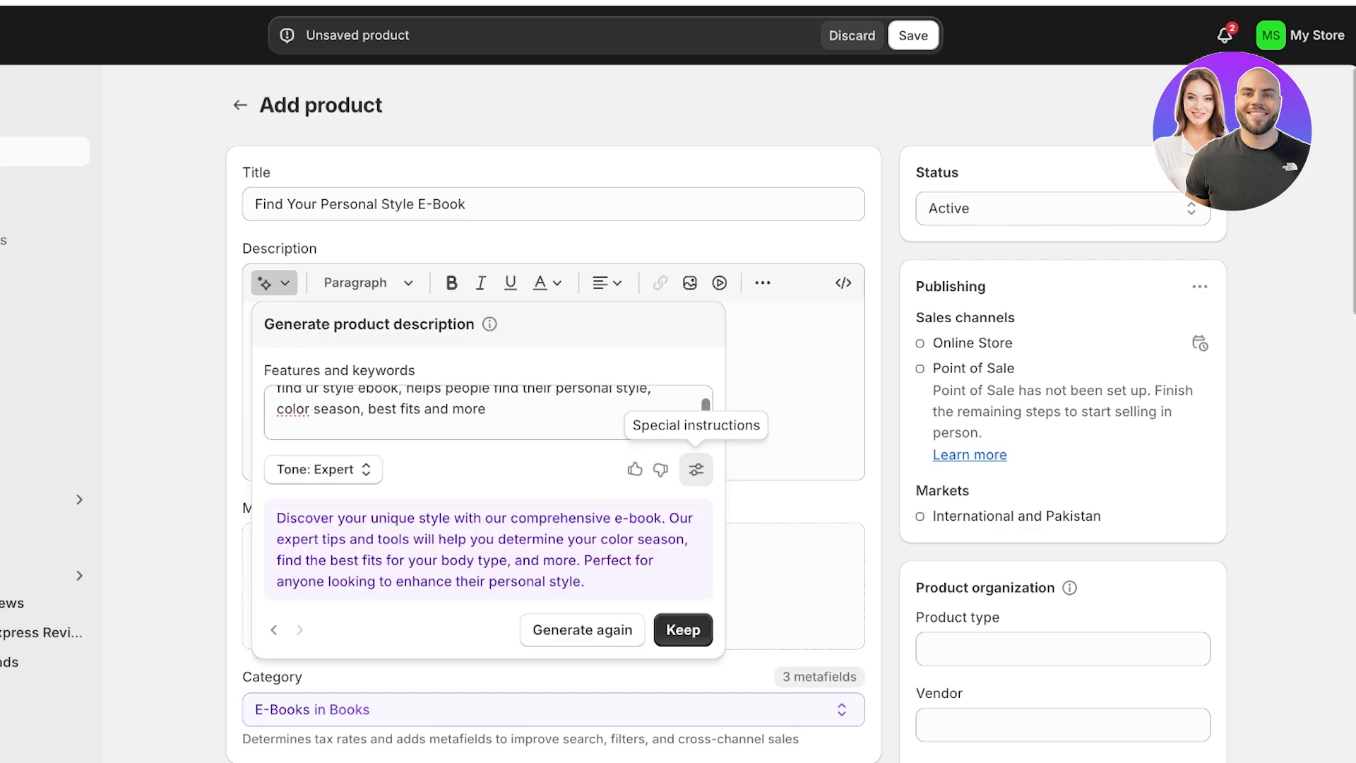
{"action": "left_click", "coordinate": [696, 469]}
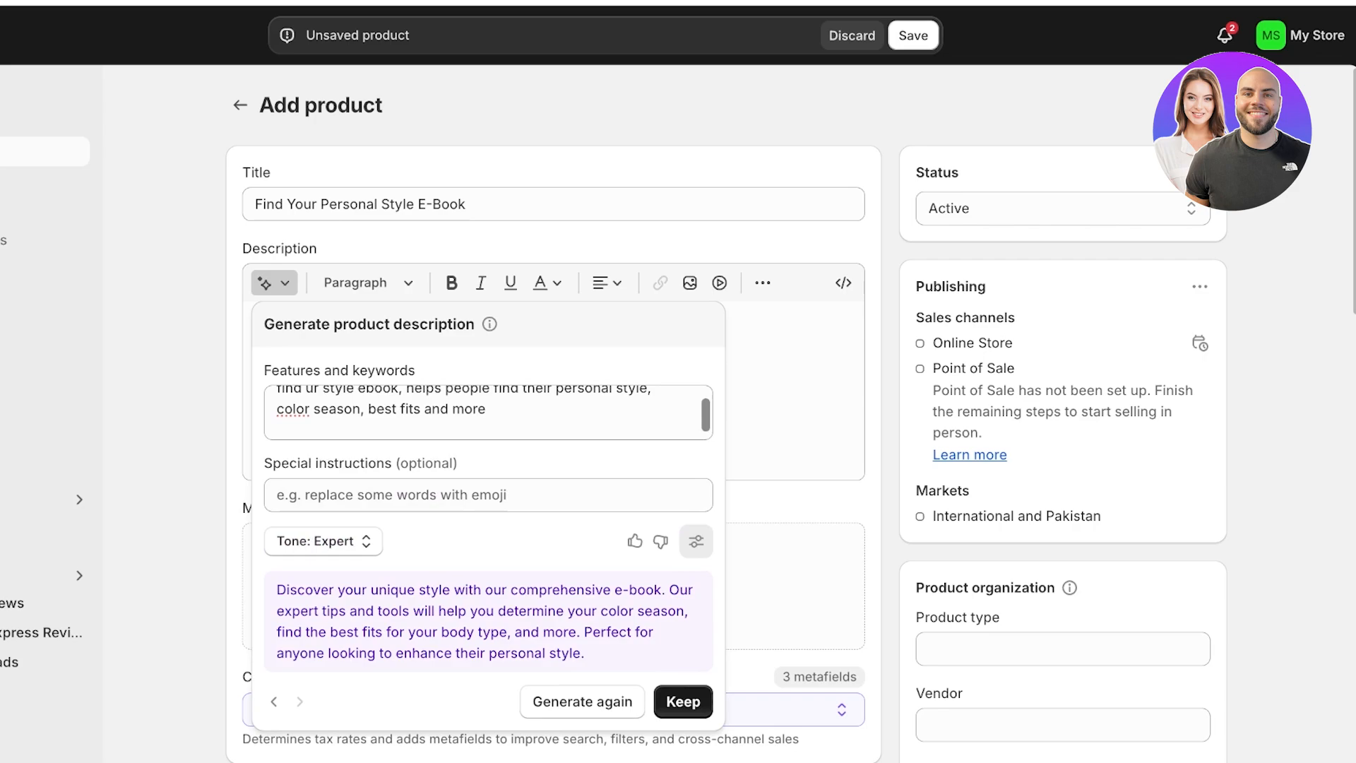
{"action": "left_click", "coordinate": [683, 701]}
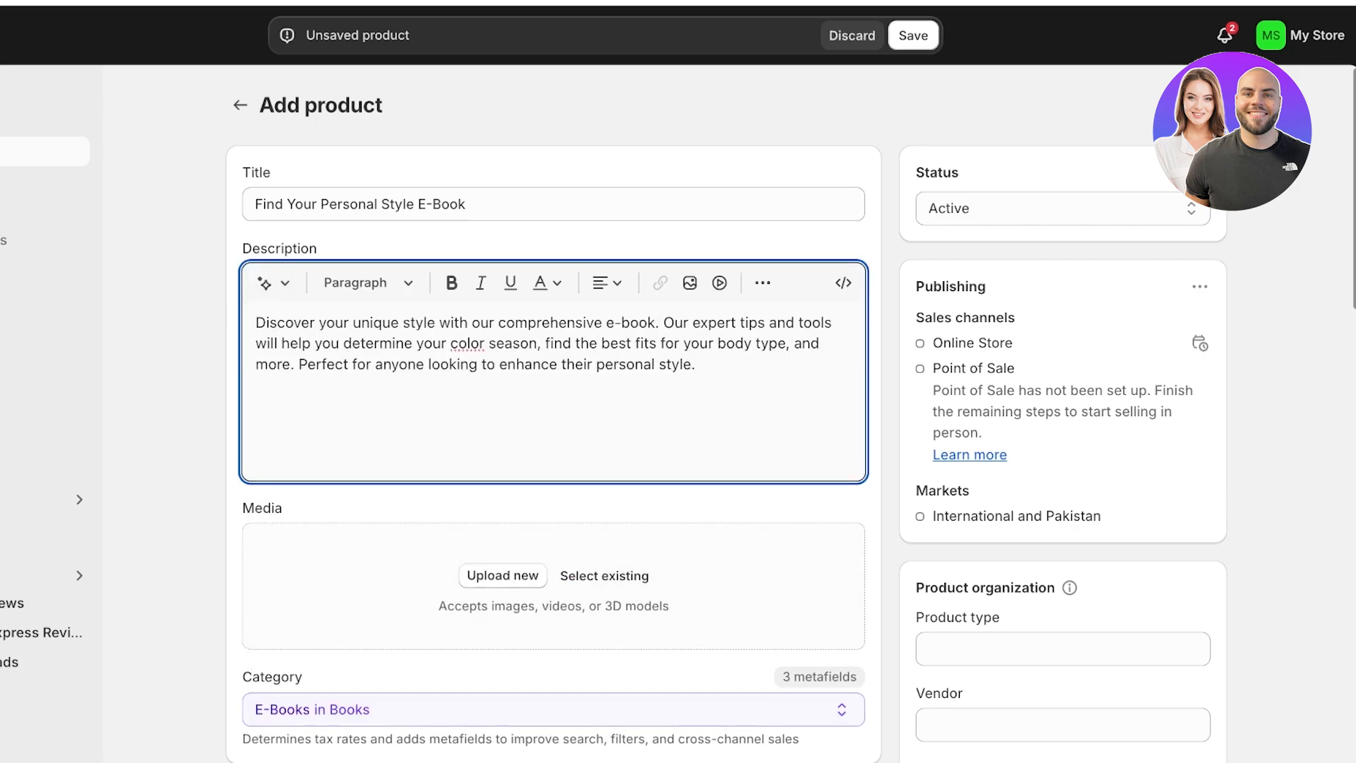
- Download only Page 1, the cover, of the Canva fashion e-book as a PNG
{"action": "scroll", "coordinate": [725, 425], "scroll_direction": "down", "scroll_amount": 2}
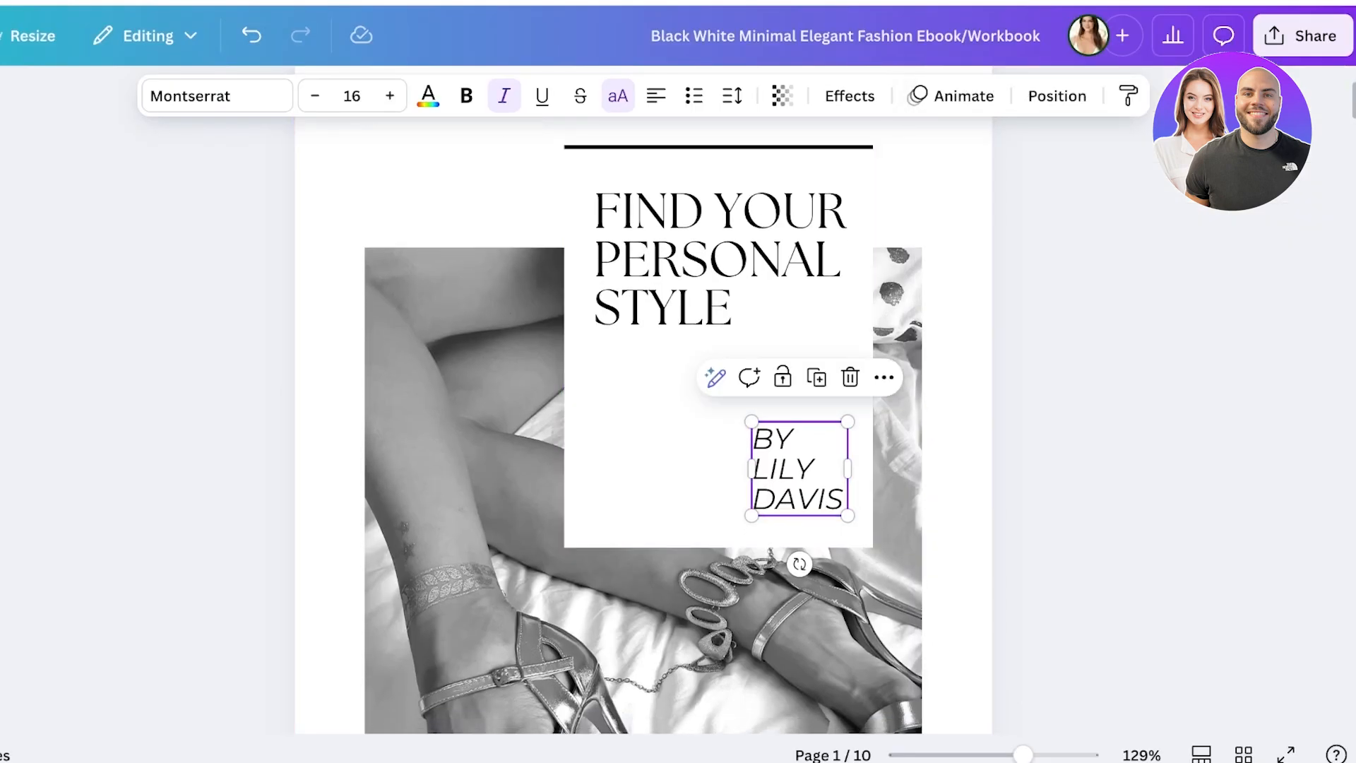
{"action": "scroll", "coordinate": [643, 424], "scroll_direction": "up", "scroll_amount": 3}
{"action": "scroll", "coordinate": [643, 424], "scroll_direction": "down", "scroll_amount": 1}
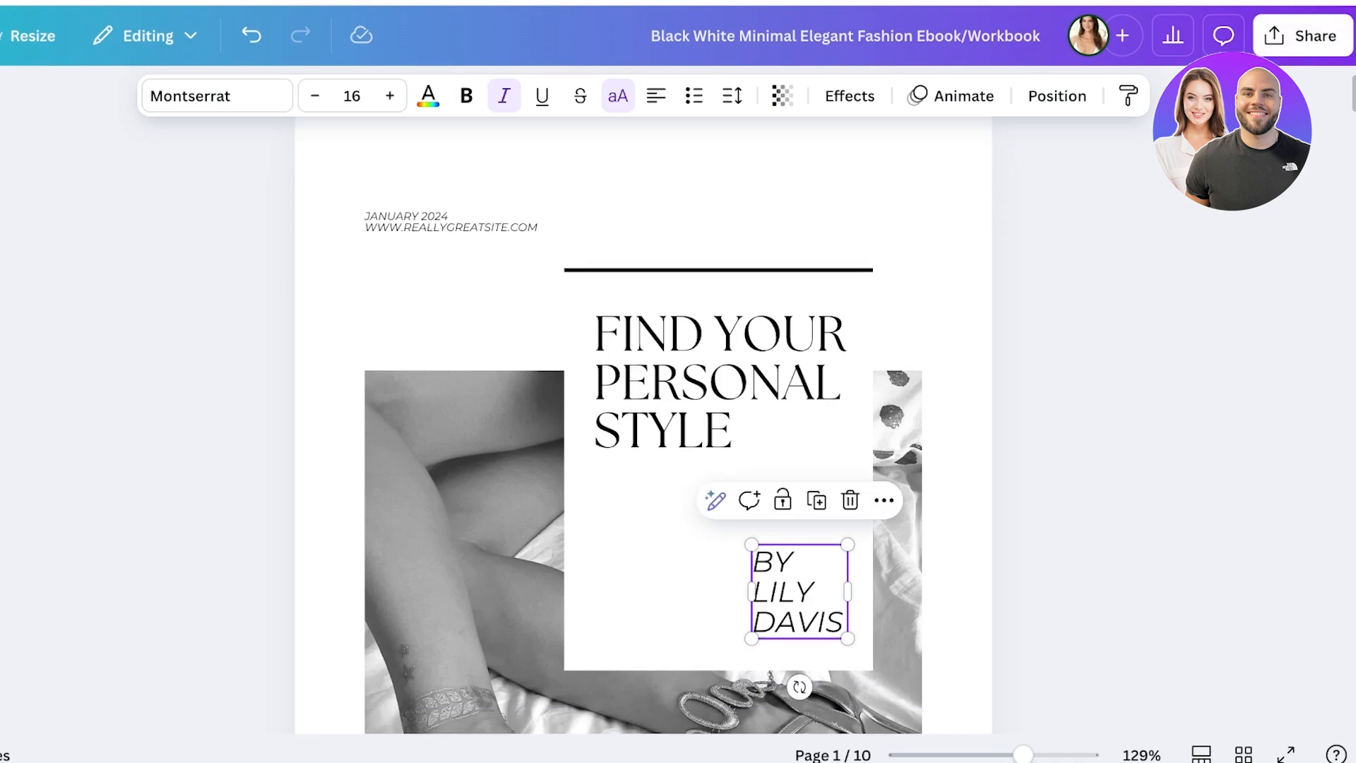
{"action": "left_click", "coordinate": [1302, 35]}
{"action": "left_click", "coordinate": [979, 444]}
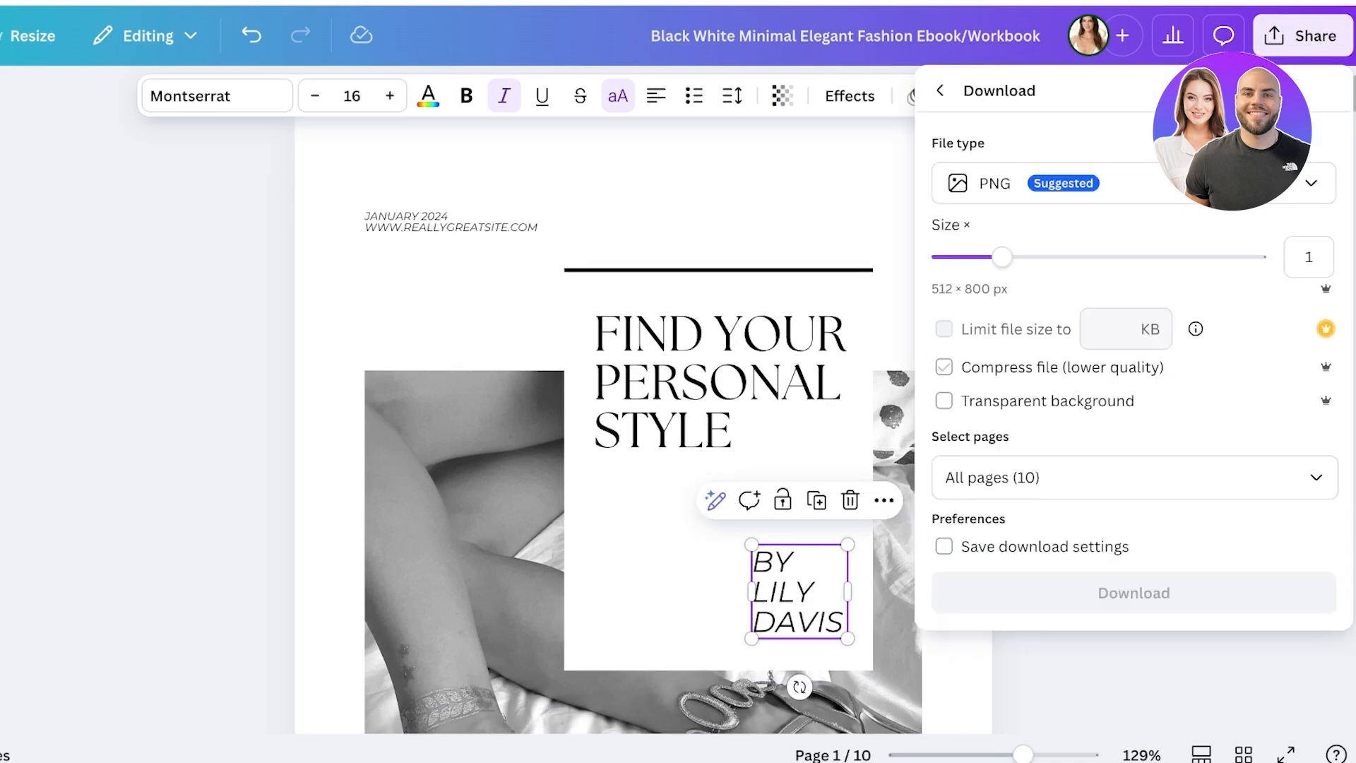
{"action": "left_click", "coordinate": [1126, 183]}
{"action": "left_click", "coordinate": [1125, 184]}
{"action": "left_click", "coordinate": [1126, 477]}
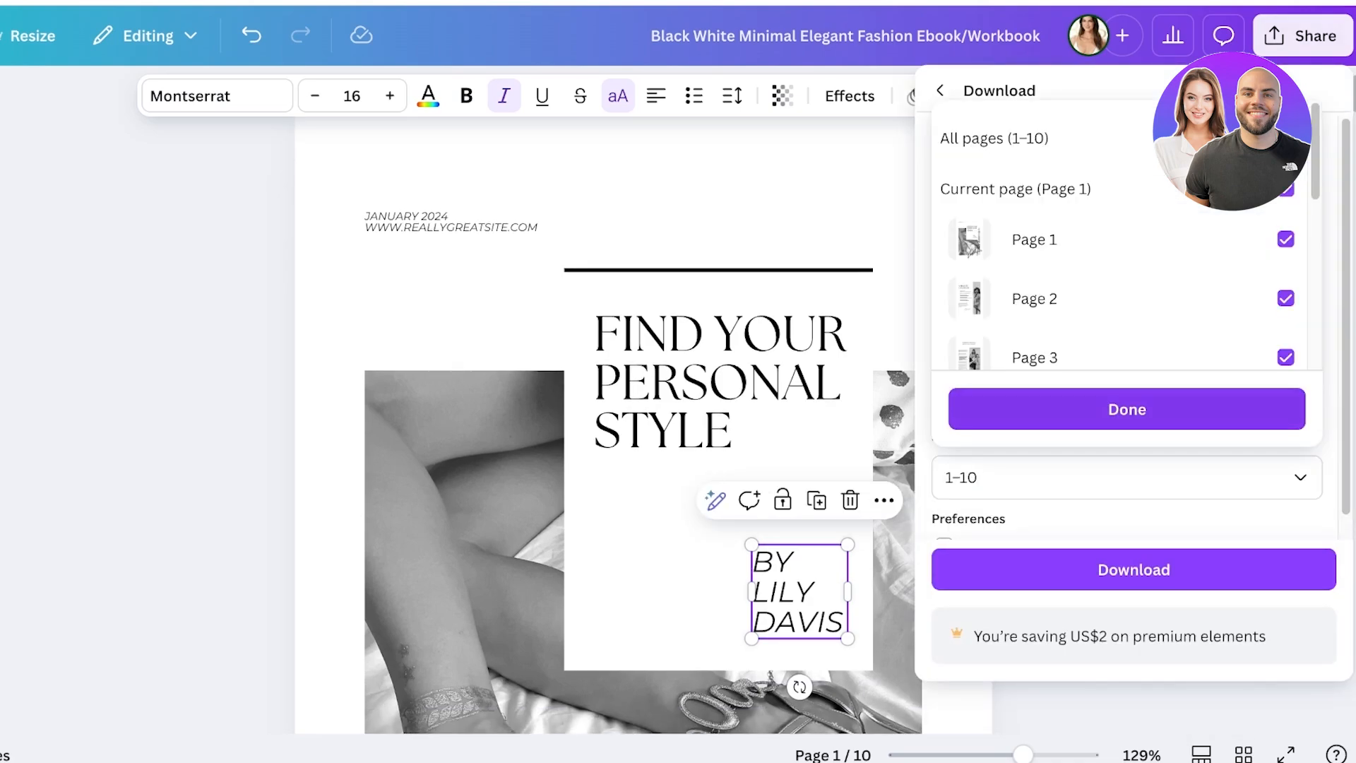
{"action": "left_click", "coordinate": [1285, 189]}
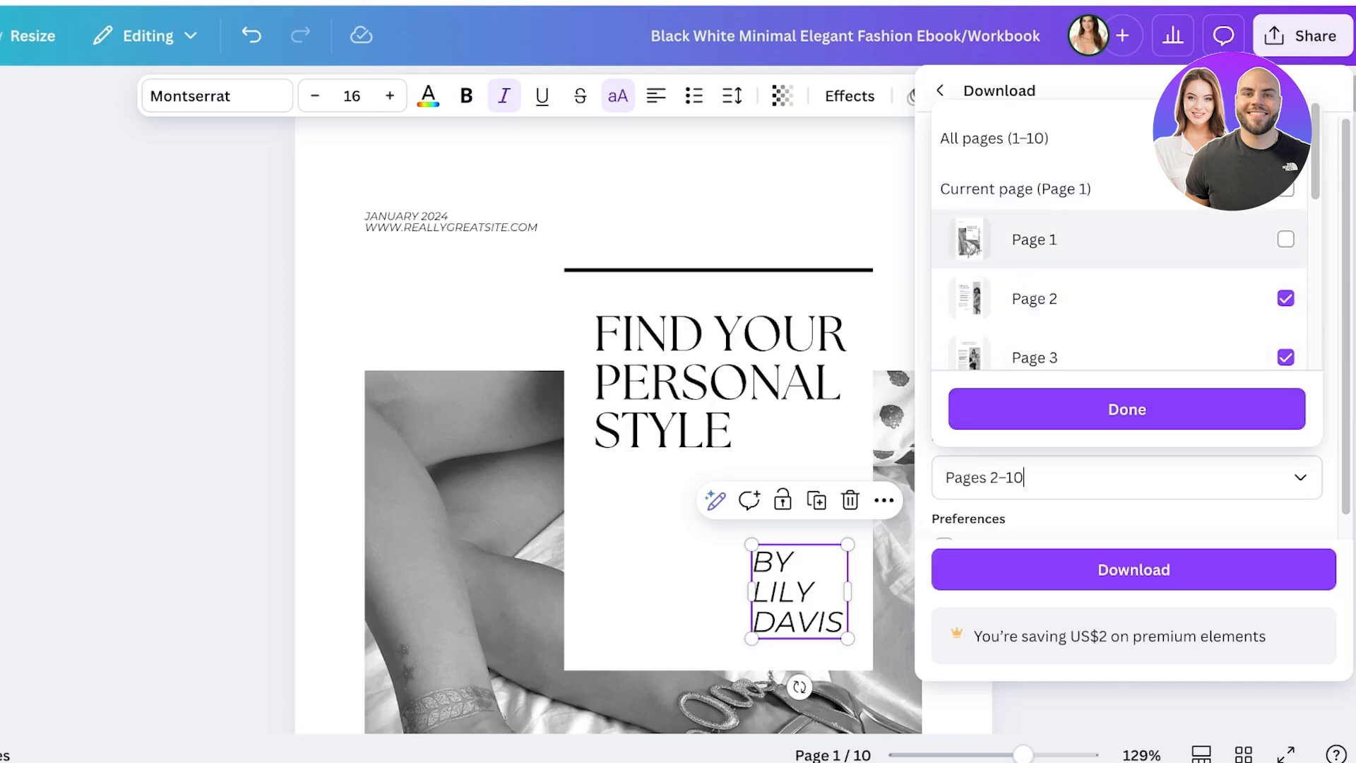
{"action": "left_click", "coordinate": [1285, 238]}
{"action": "left_click", "coordinate": [1285, 190]}
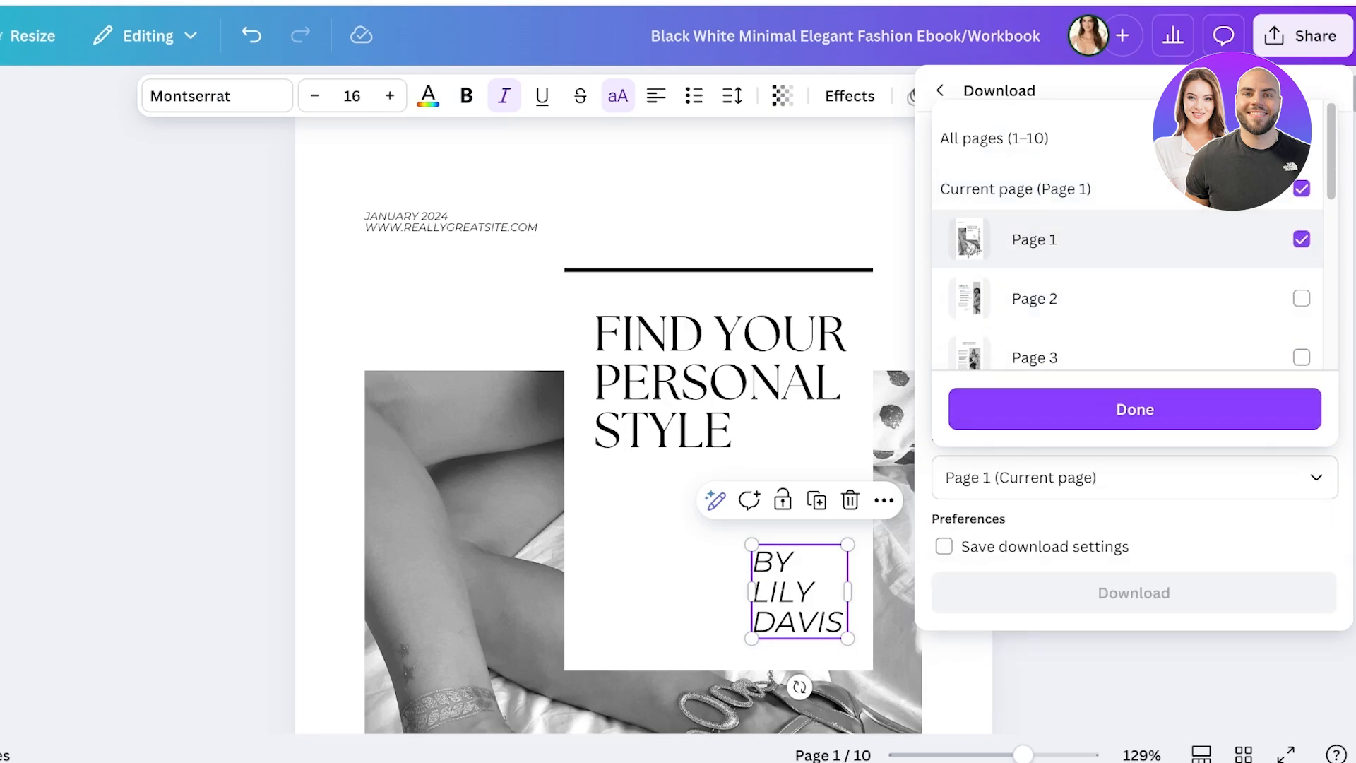
{"action": "left_click", "coordinate": [1134, 409]}
{"action": "left_click", "coordinate": [1133, 593]}
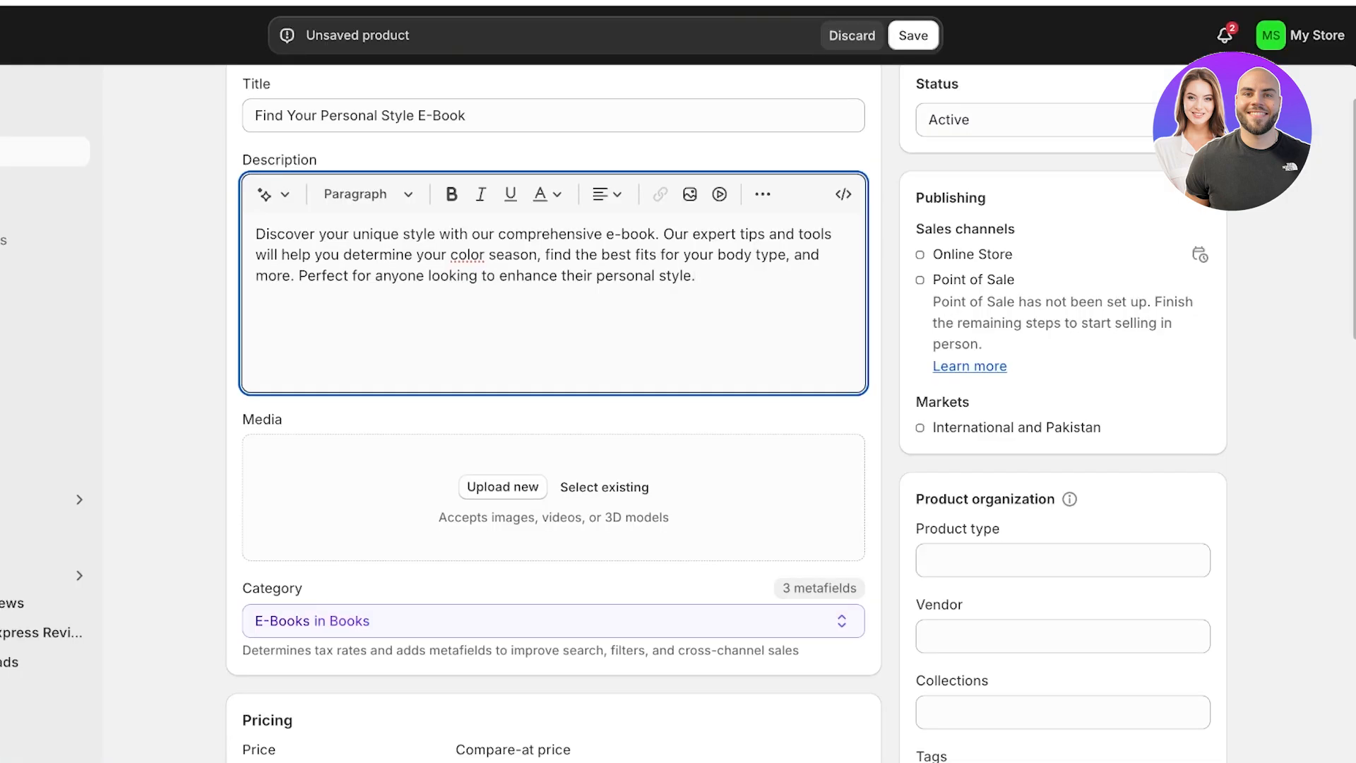
- Add the downloaded cover PNG to the product's media
{"action": "left_click_drag", "start_coordinate": [988, 14], "coordinate": [554, 497]}
{"action": "scroll", "coordinate": [554, 497], "scroll_direction": "down", "scroll_amount": 1}
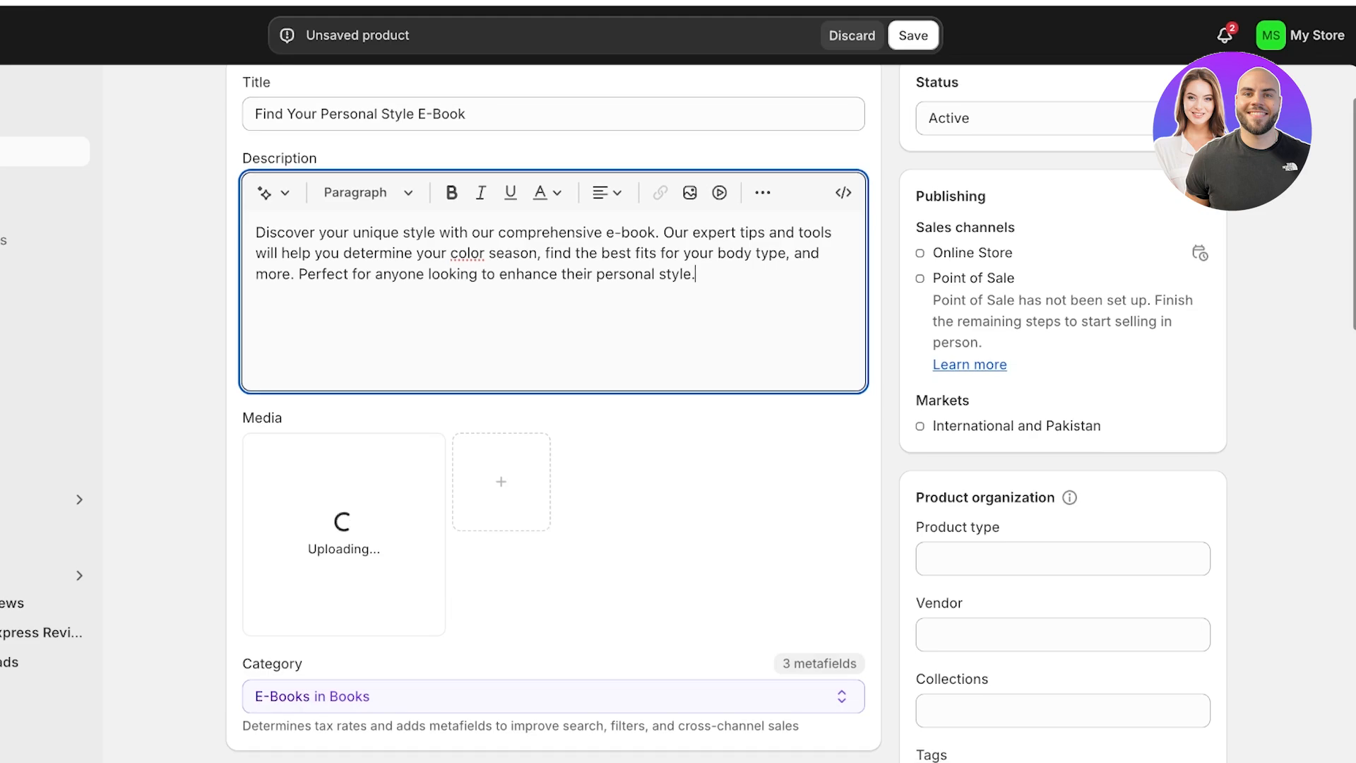
{"action": "scroll", "coordinate": [553, 423], "scroll_direction": "down", "scroll_amount": 2}
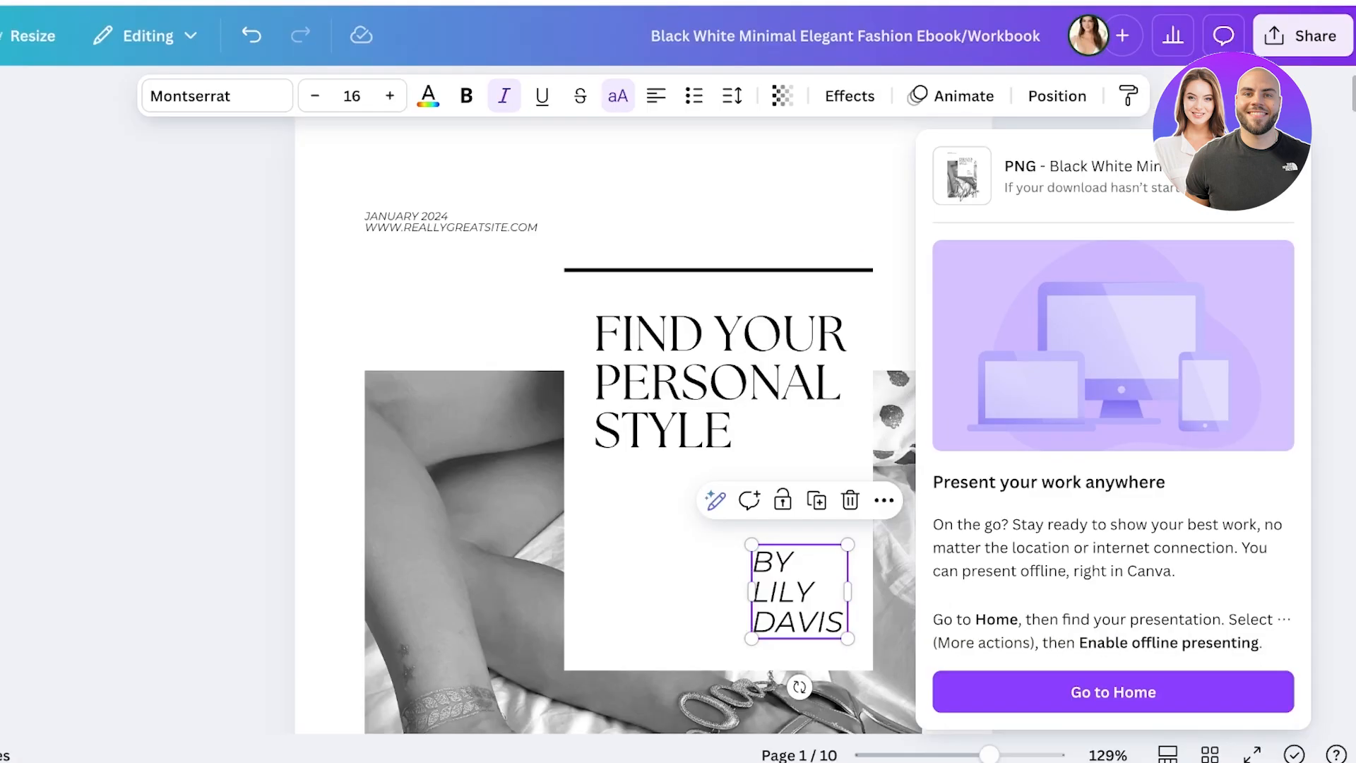
- Download the Canva e-book design as a PDF Standard file
{"action": "left_click", "coordinate": [1303, 36]}
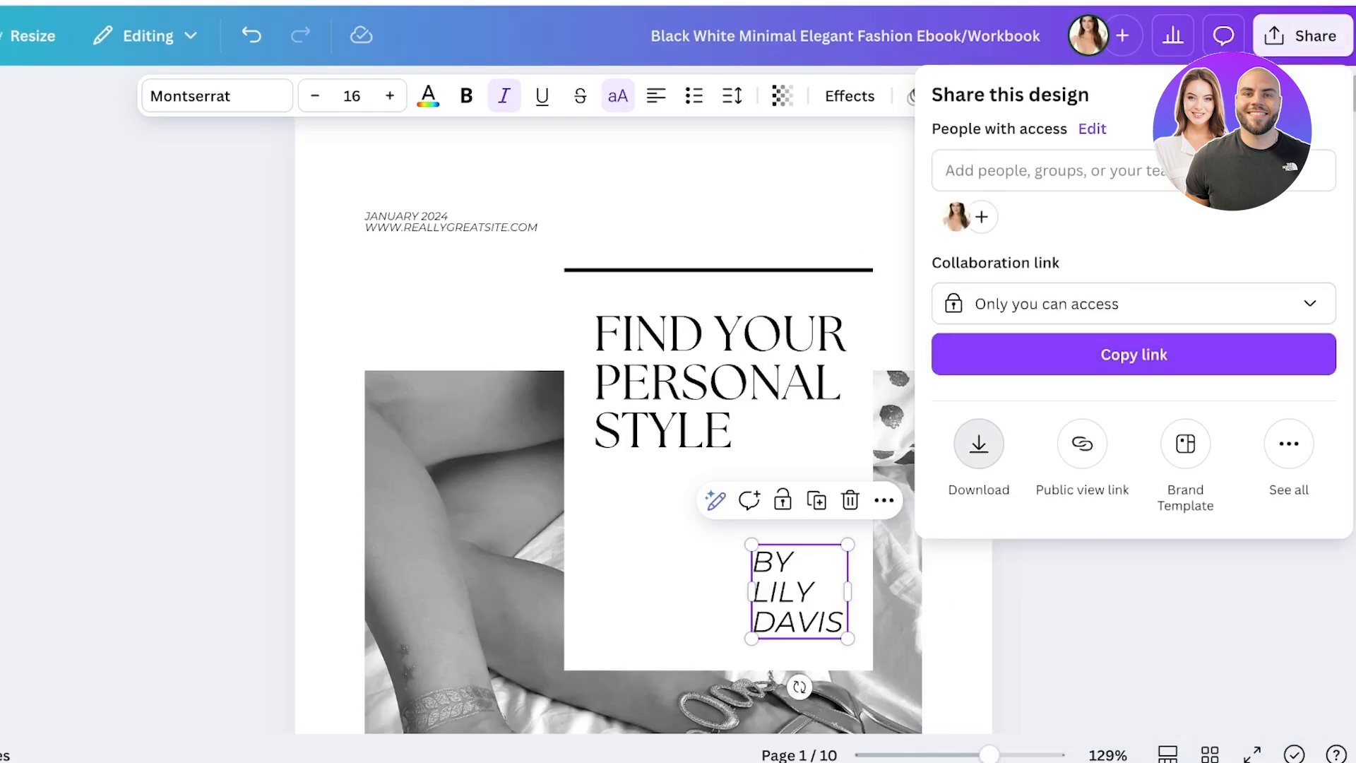
{"action": "left_click", "coordinate": [974, 448]}
{"action": "left_click", "coordinate": [1125, 183]}
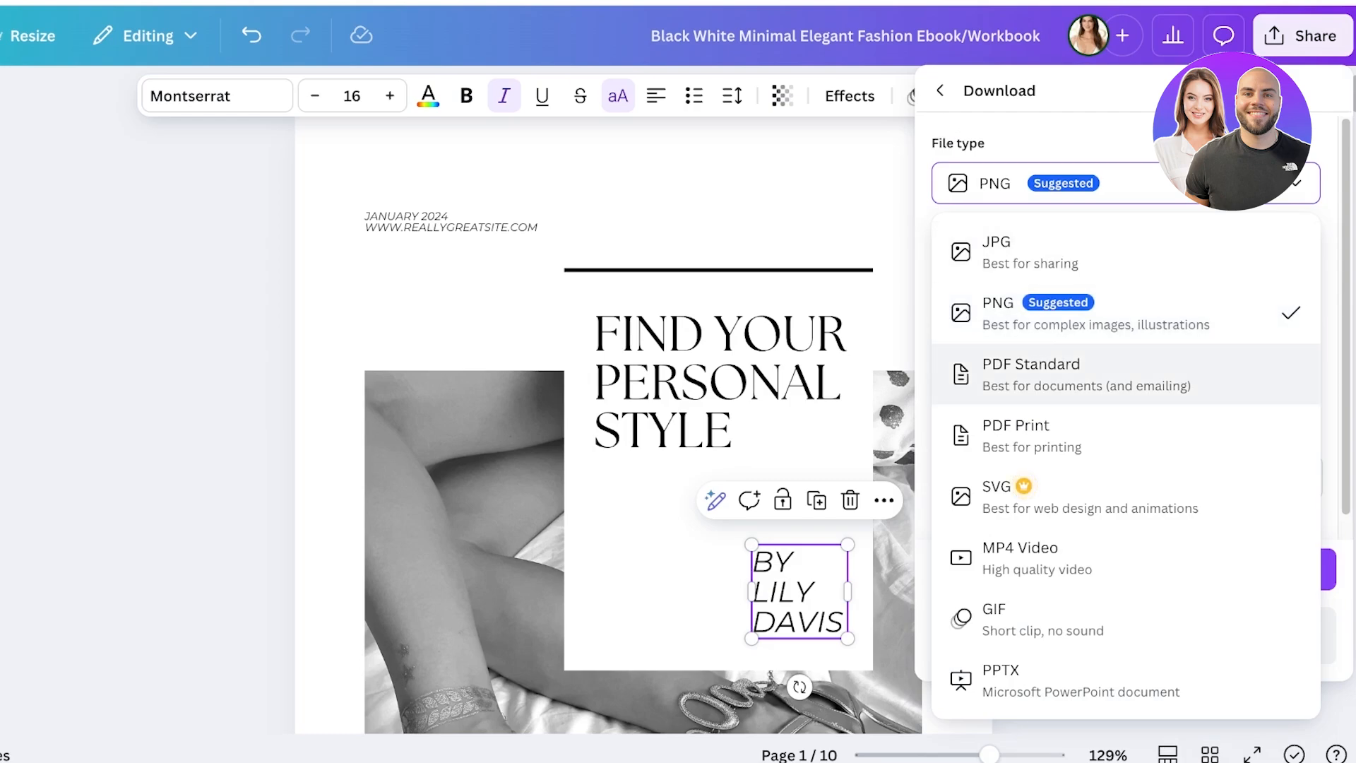
{"action": "left_click", "coordinate": [1031, 375]}
{"action": "left_click", "coordinate": [1132, 447]}
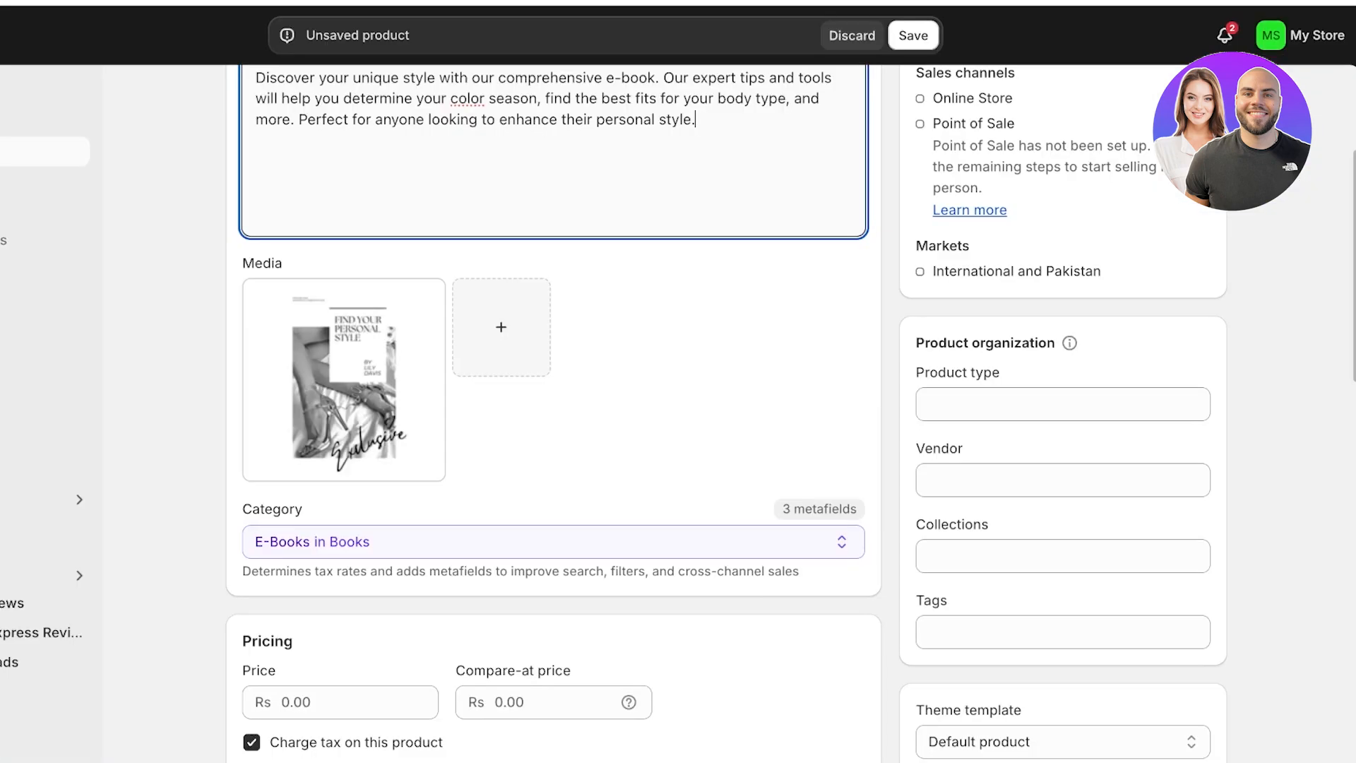
- Set the price to 20.00 with no compare-at price and no tax charged
{"action": "scroll", "coordinate": [725, 413], "scroll_direction": "down", "scroll_amount": 4}
{"action": "left_click", "coordinate": [340, 430]}
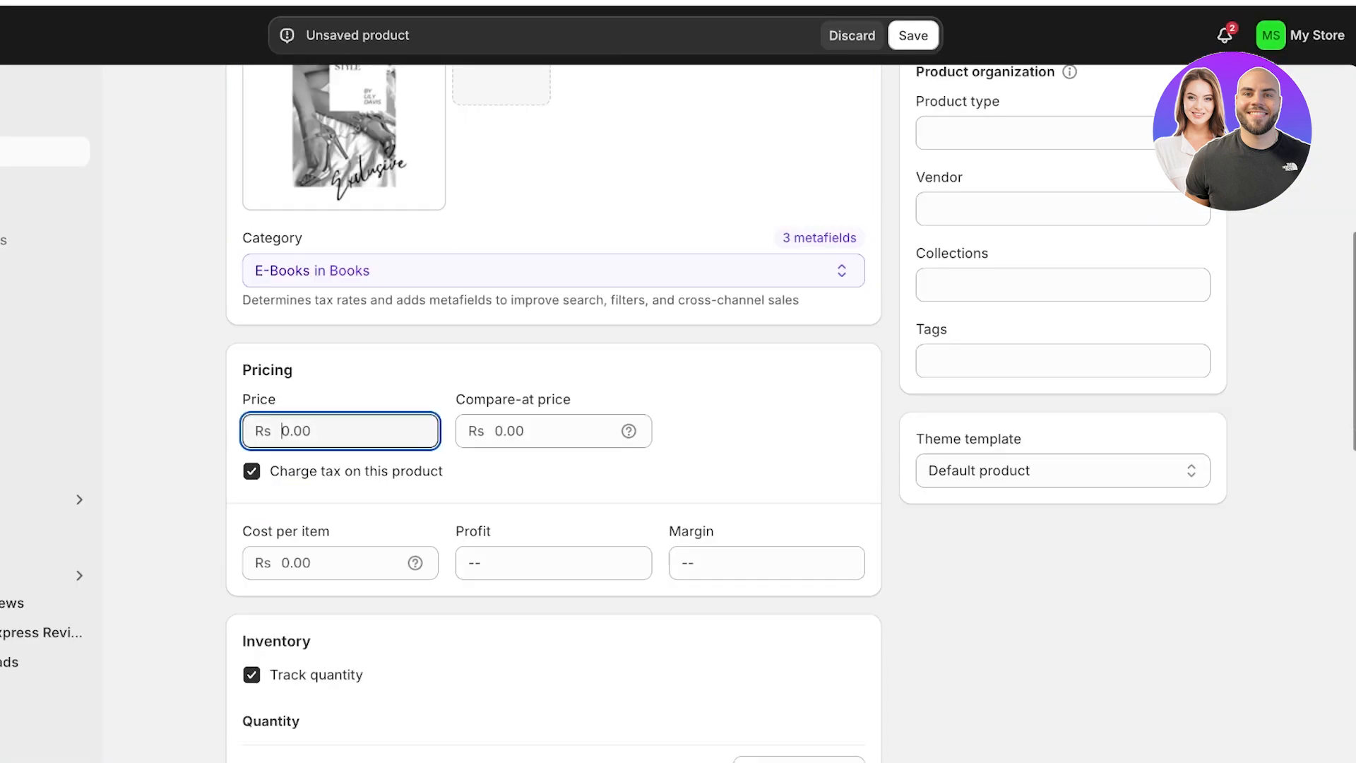
{"action": "type", "text": "1"}
{"action": "key", "text": "BackSpace"}
{"action": "type", "text": "20"}
{"action": "left_click", "coordinate": [496, 431]}
{"action": "type", "text": "24"}
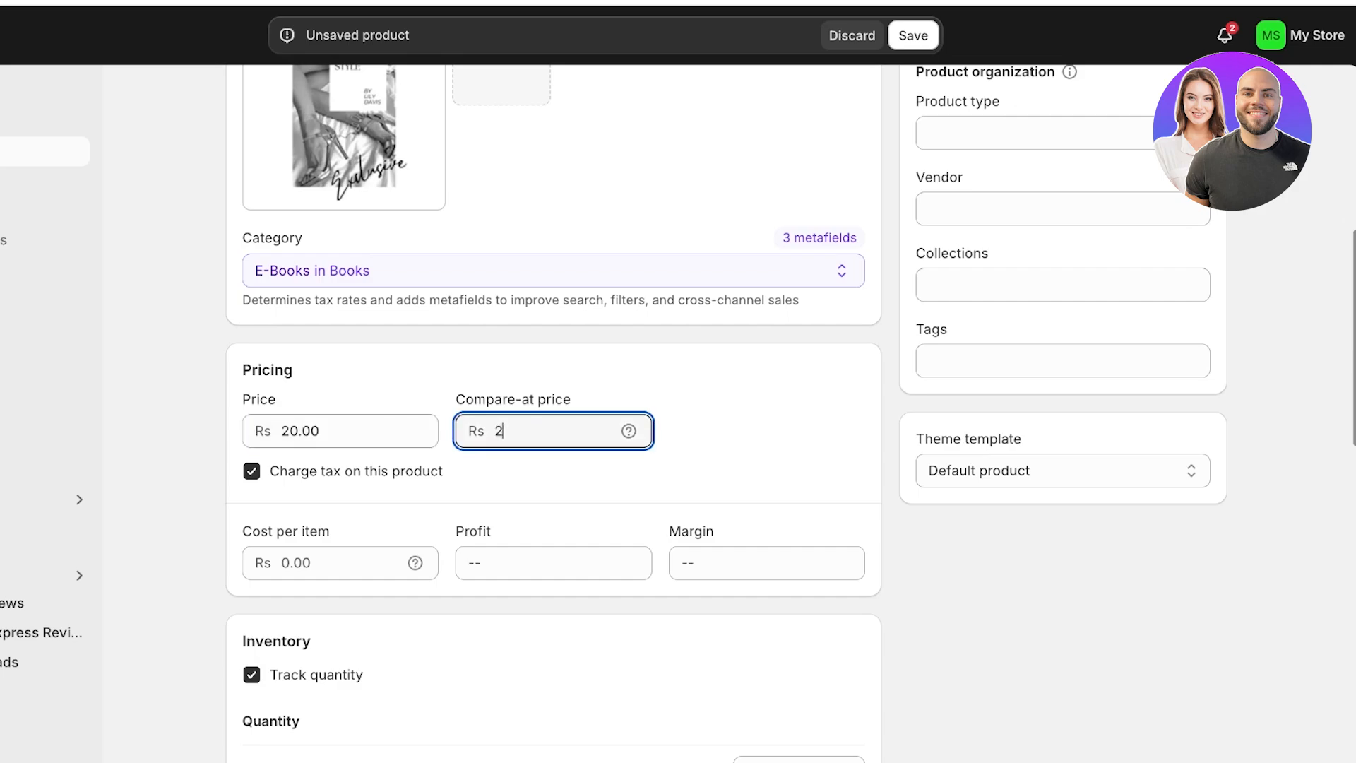
{"action": "key", "text": "Tab"}
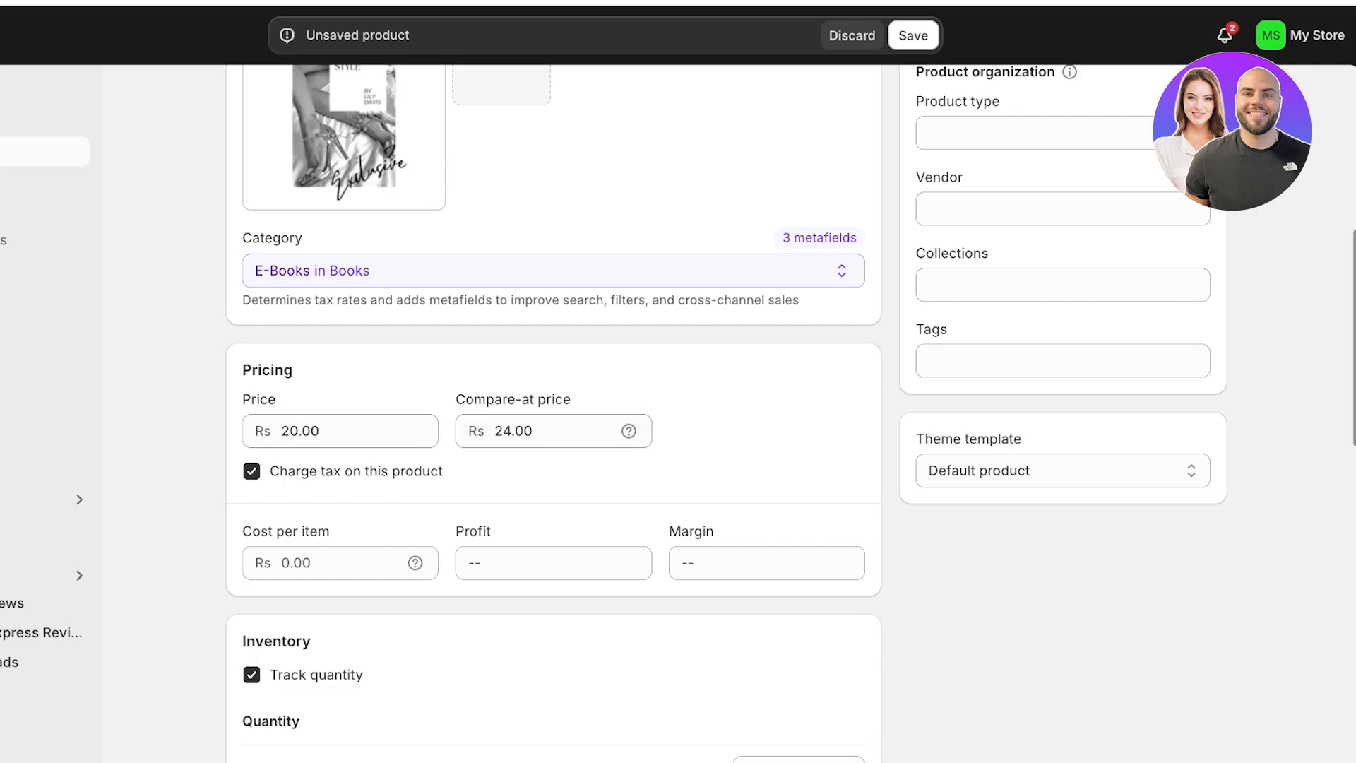
{"action": "left_click", "coordinate": [514, 430]}
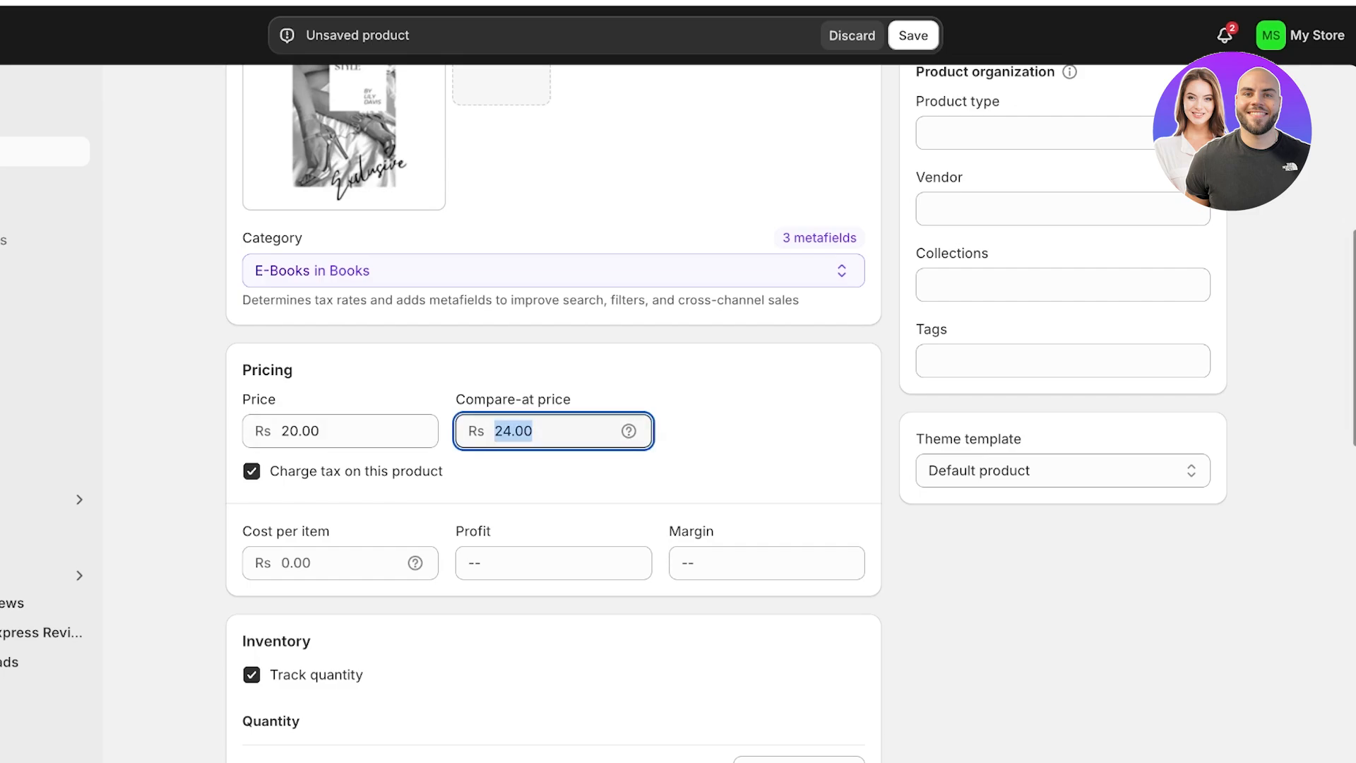
{"action": "key", "text": "BackSpace"}
{"action": "left_click", "coordinate": [720, 452]}
{"action": "left_click", "coordinate": [251, 471]}
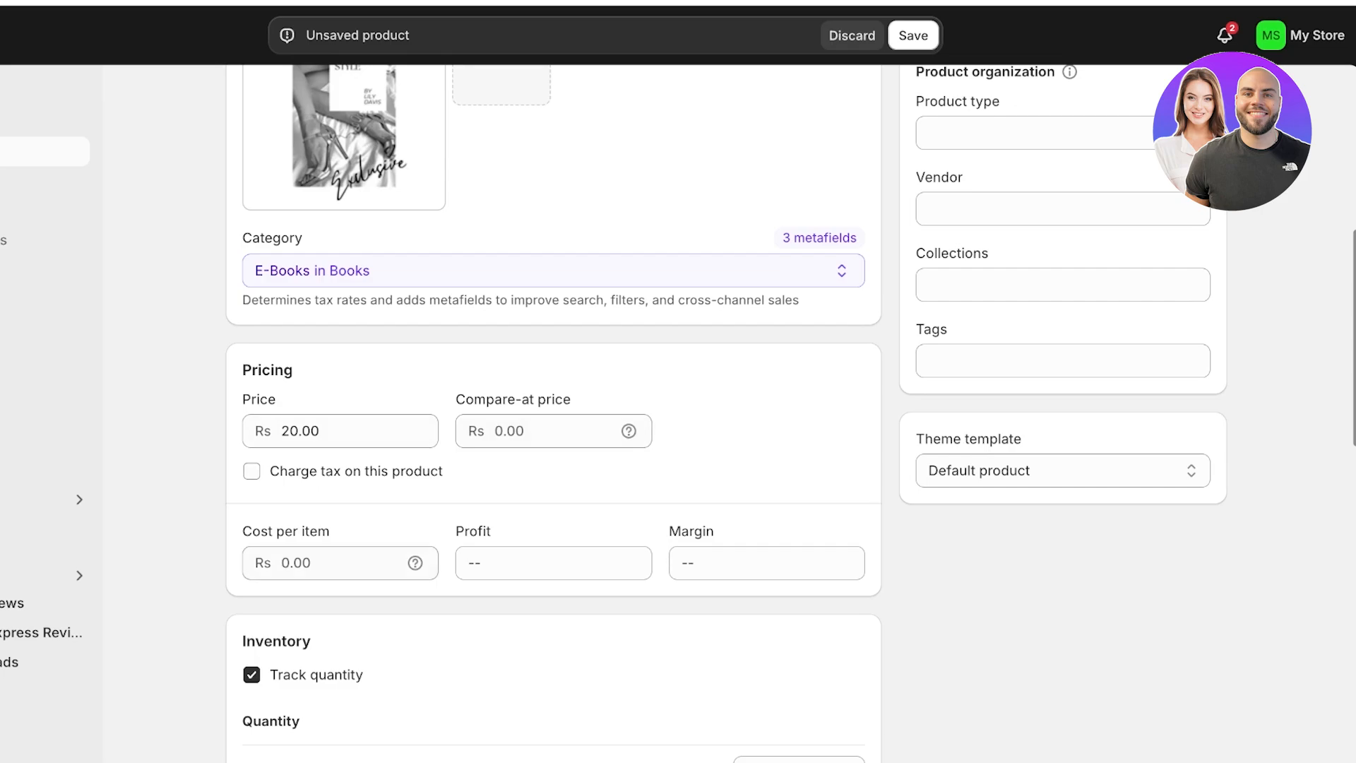
- Turn off quantity tracking and mark the e-book as not a physical product
{"action": "scroll", "coordinate": [725, 411], "scroll_direction": "down", "scroll_amount": 2}
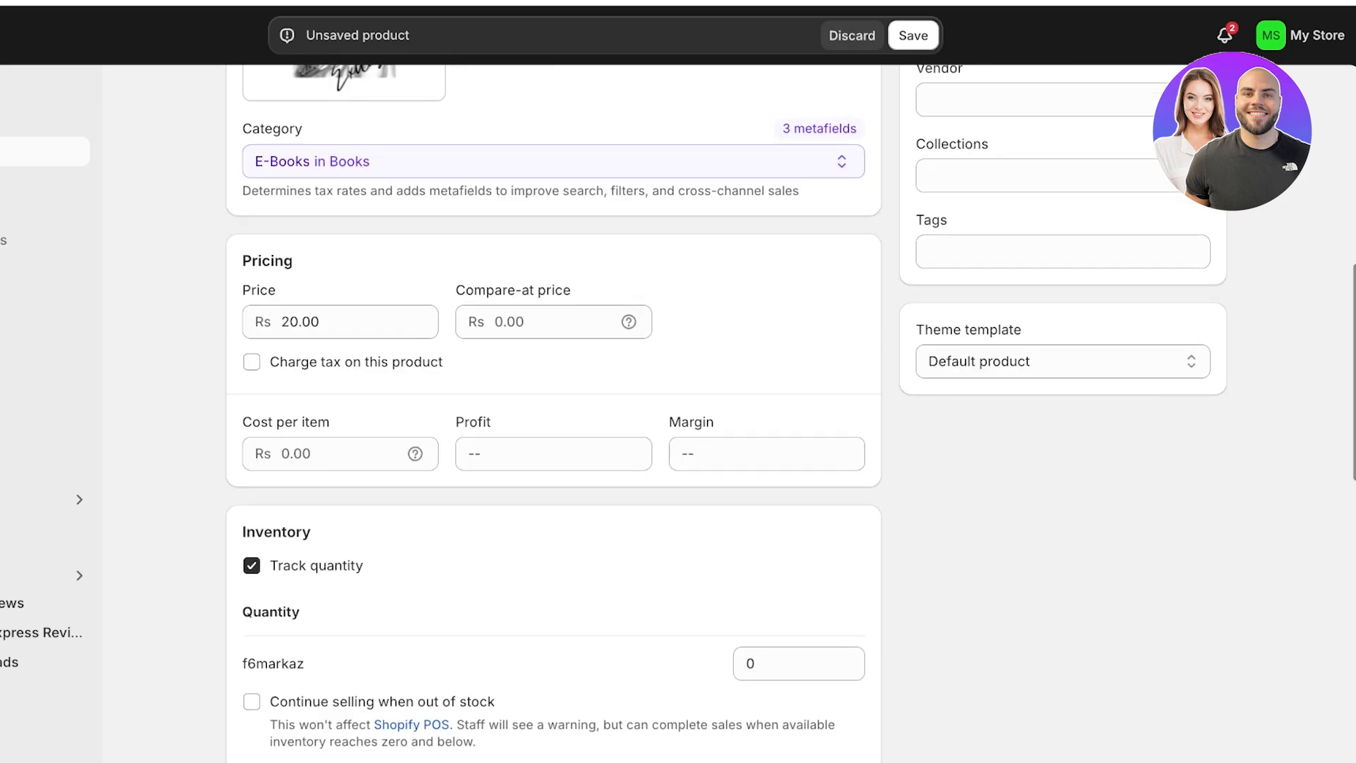
{"action": "scroll", "coordinate": [725, 410], "scroll_direction": "down", "scroll_amount": 4}
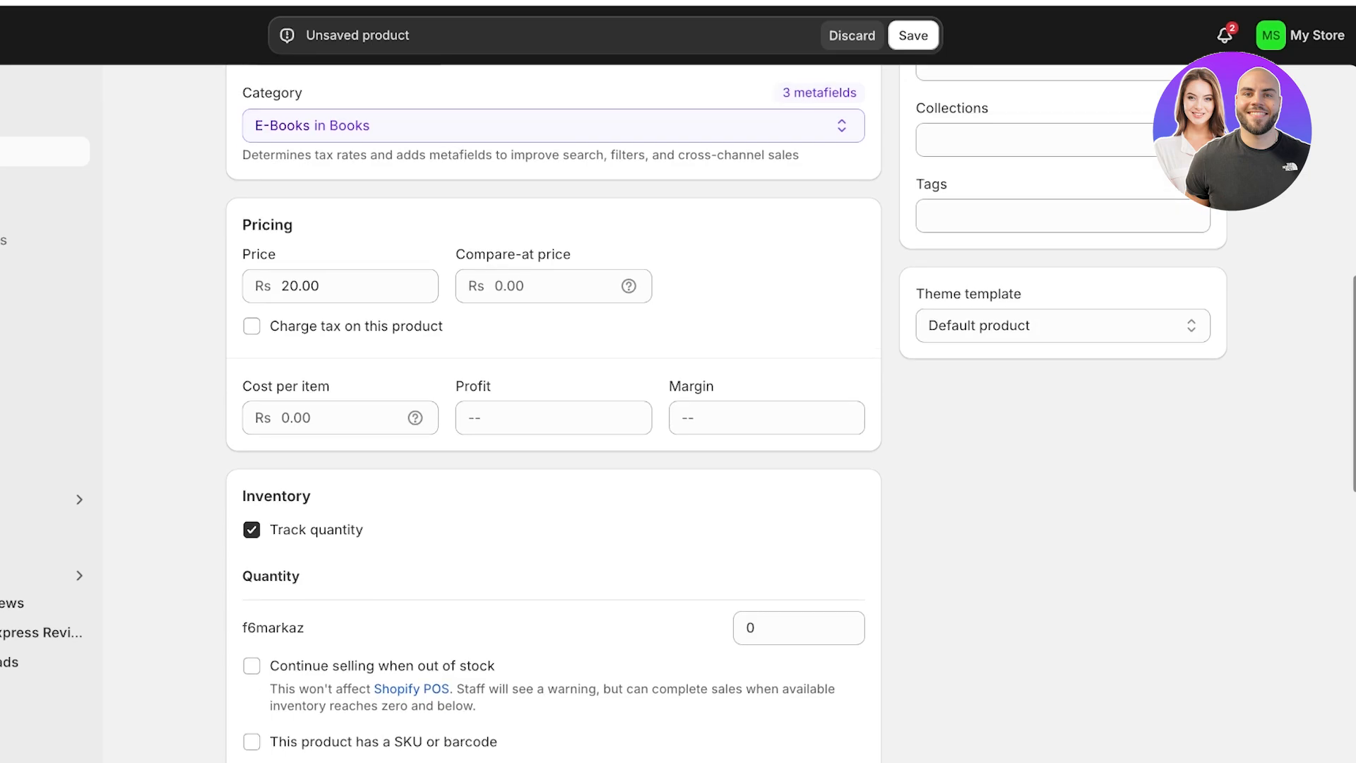
{"action": "left_click", "coordinate": [251, 319]}
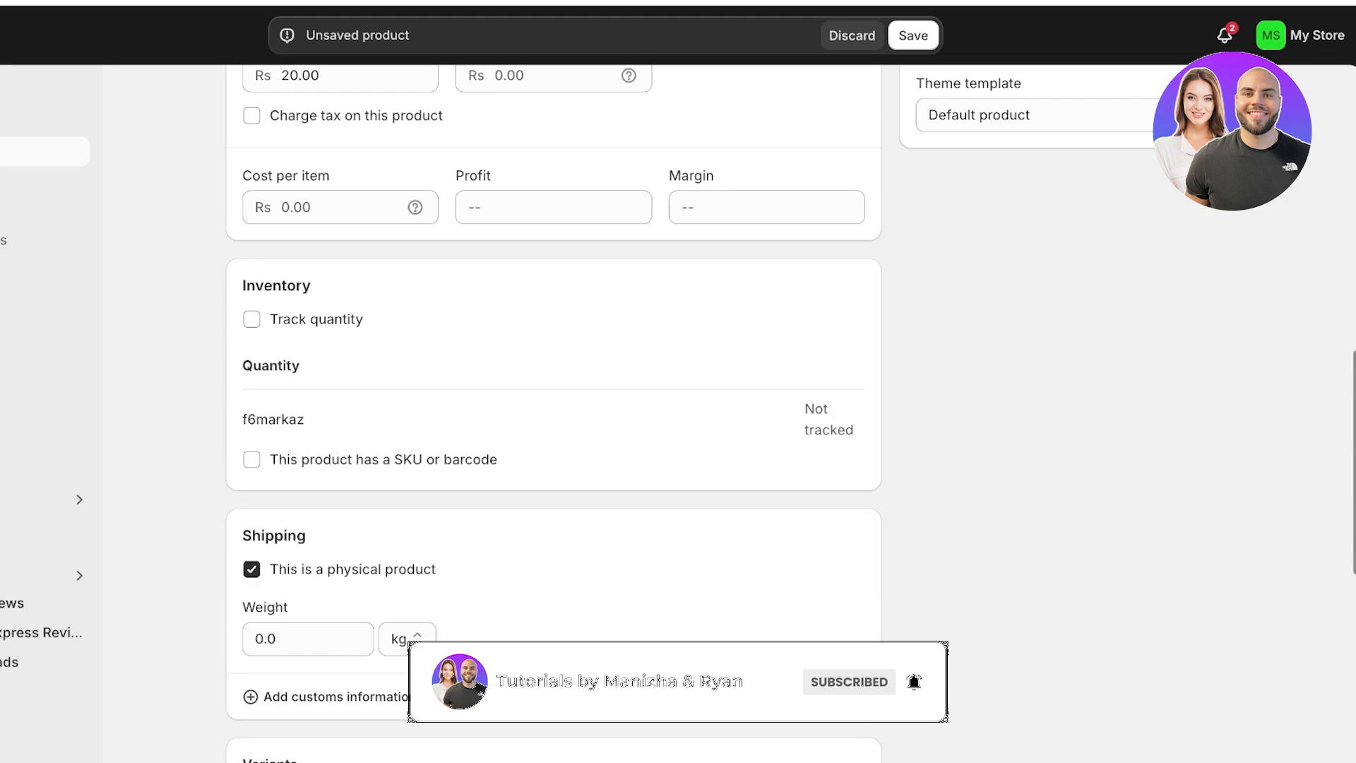
{"action": "left_click", "coordinate": [252, 569]}
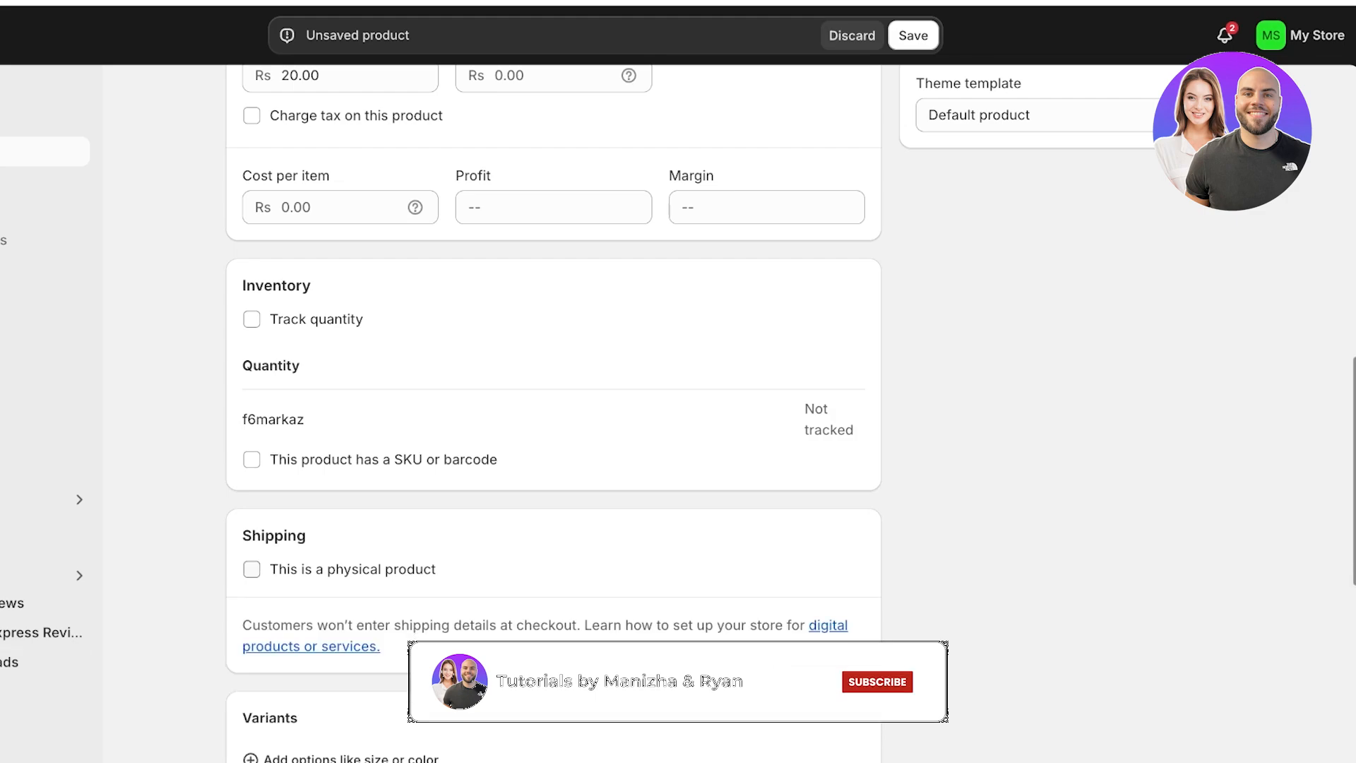
{"action": "scroll", "coordinate": [553, 414], "scroll_direction": "down", "scroll_amount": 3}
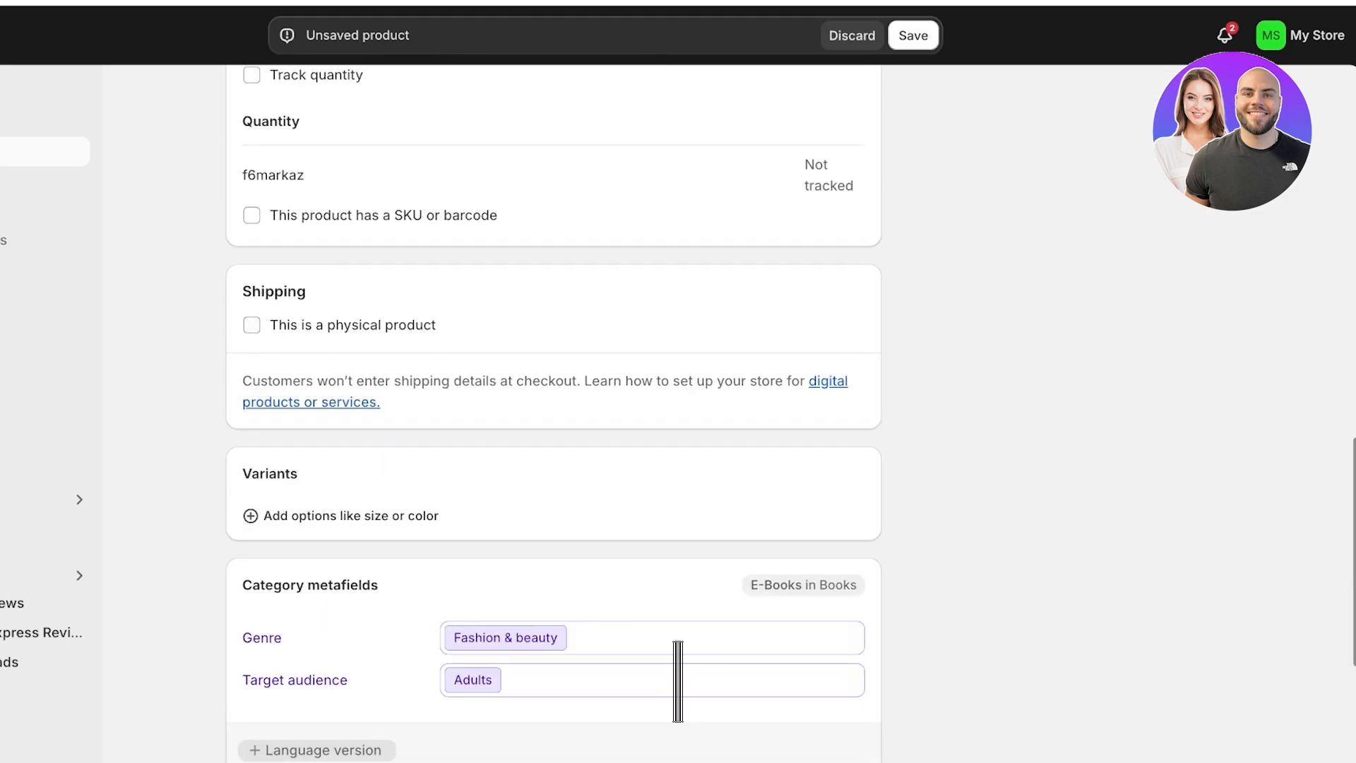
{"action": "scroll", "coordinate": [553, 414], "scroll_direction": "up", "scroll_amount": 3}
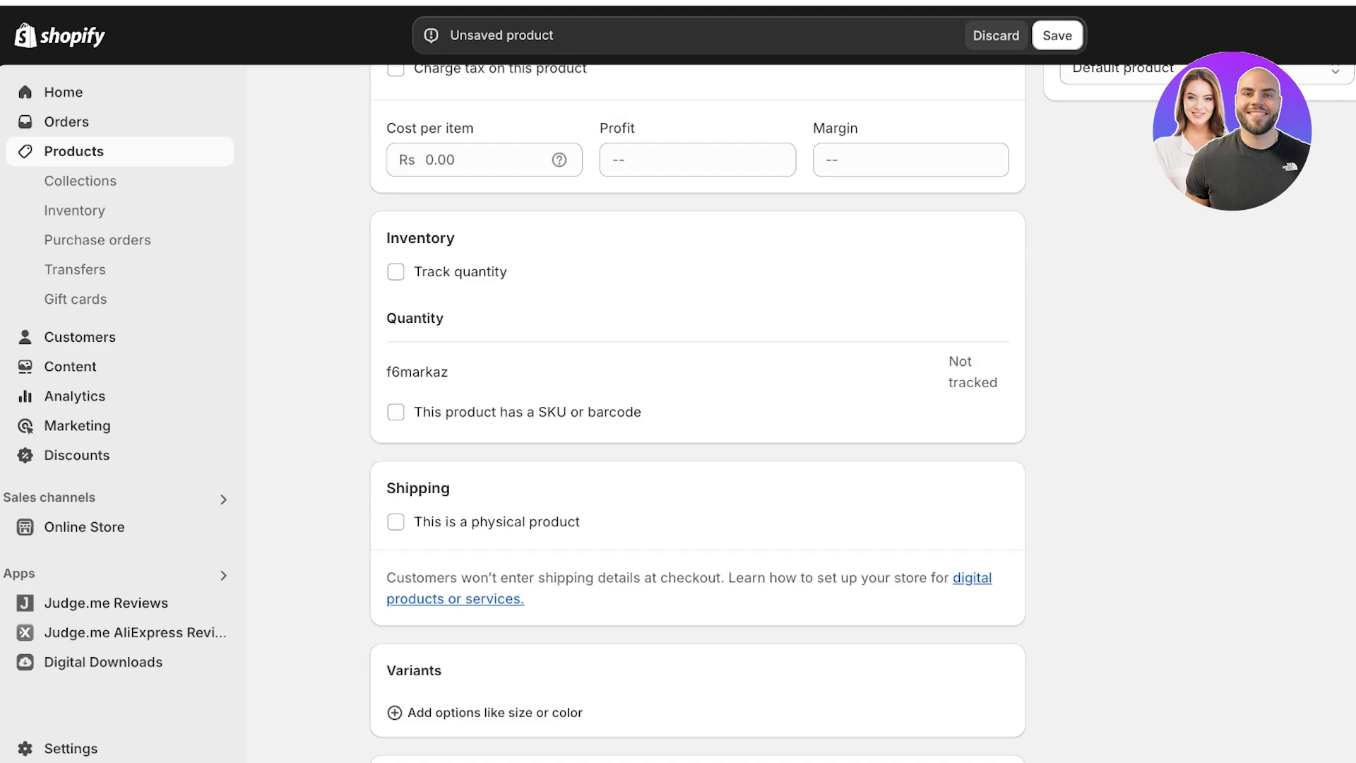
{"action": "scroll", "coordinate": [697, 413], "scroll_direction": "down", "scroll_amount": 3}
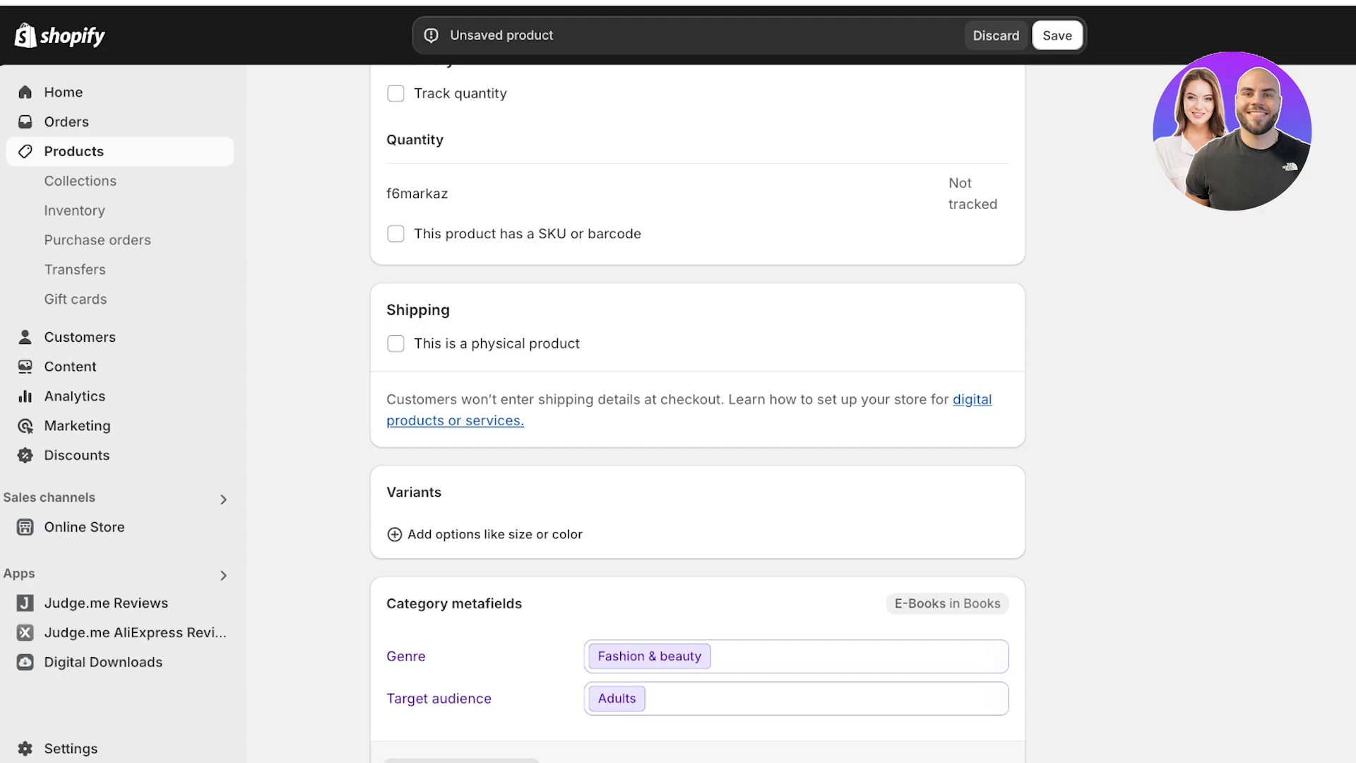
- Save the e-book product without adding any variants
{"action": "left_click", "coordinate": [494, 533]}
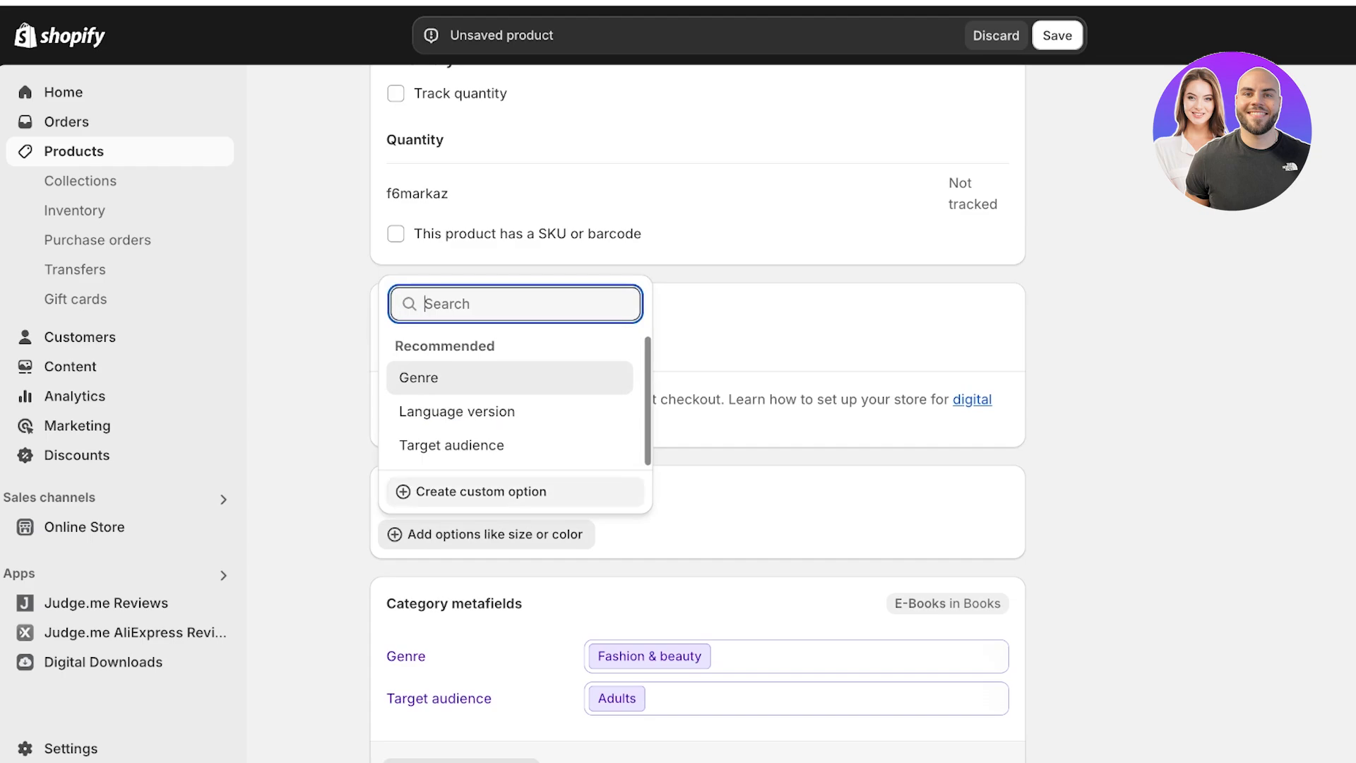
{"action": "key", "text": "Escape"}
{"action": "scroll", "coordinate": [706, 395], "scroll_direction": "down", "scroll_amount": 4}
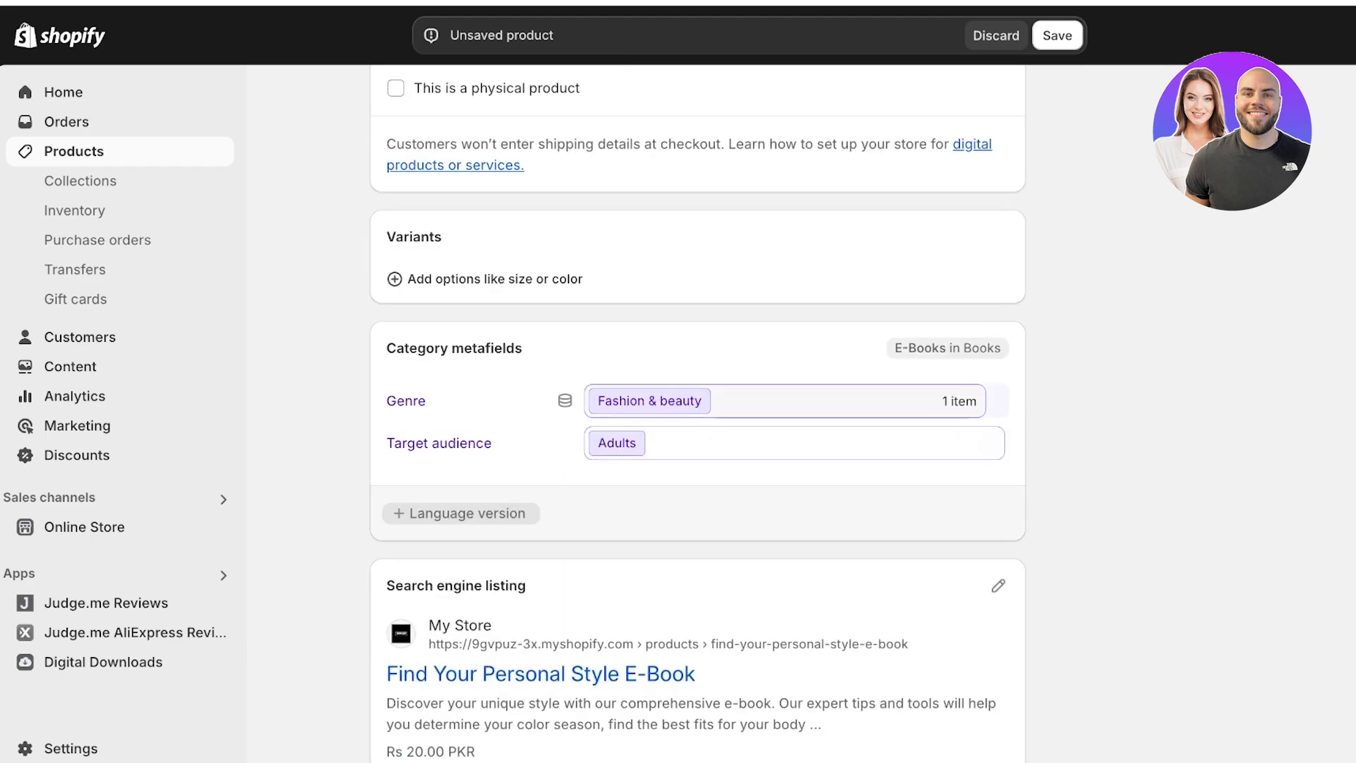
{"action": "scroll", "coordinate": [777, 442], "scroll_direction": "down", "scroll_amount": 2}
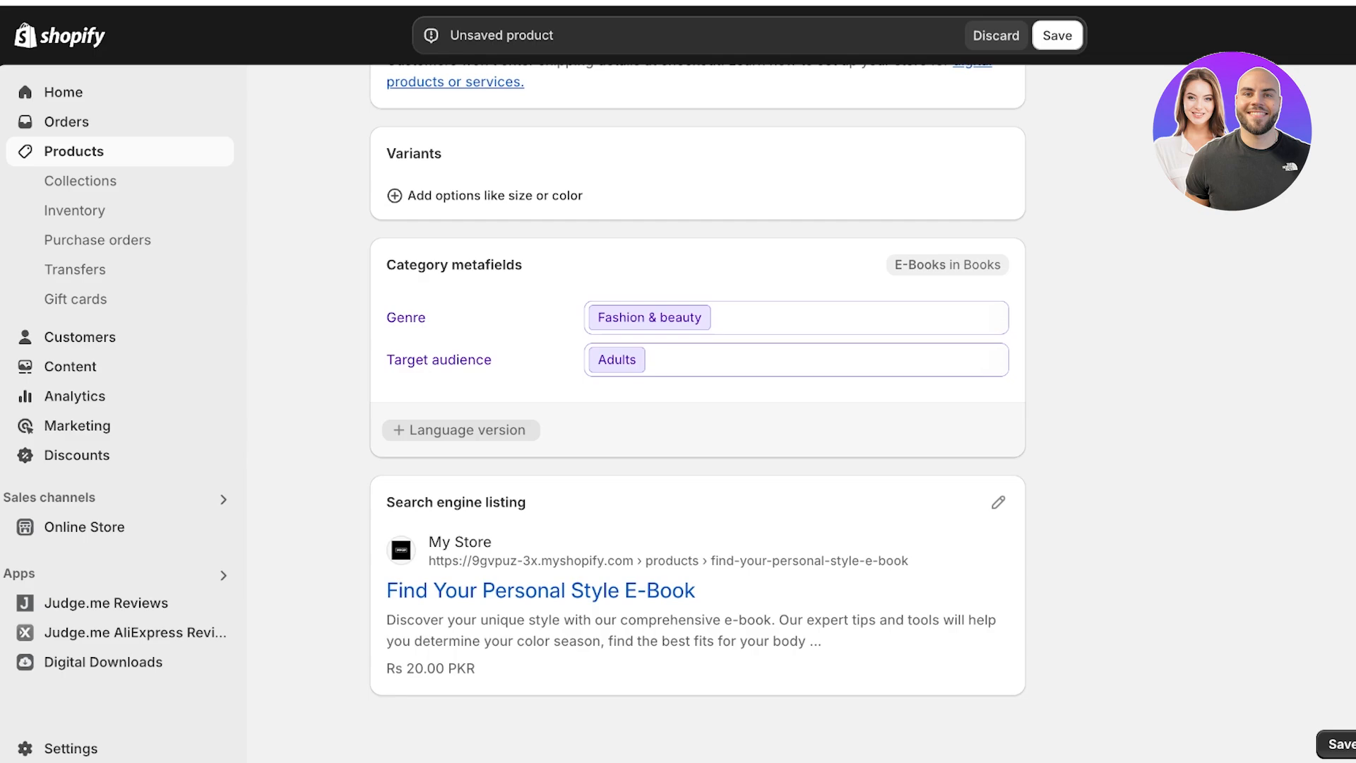
{"action": "left_click", "coordinate": [1057, 35]}
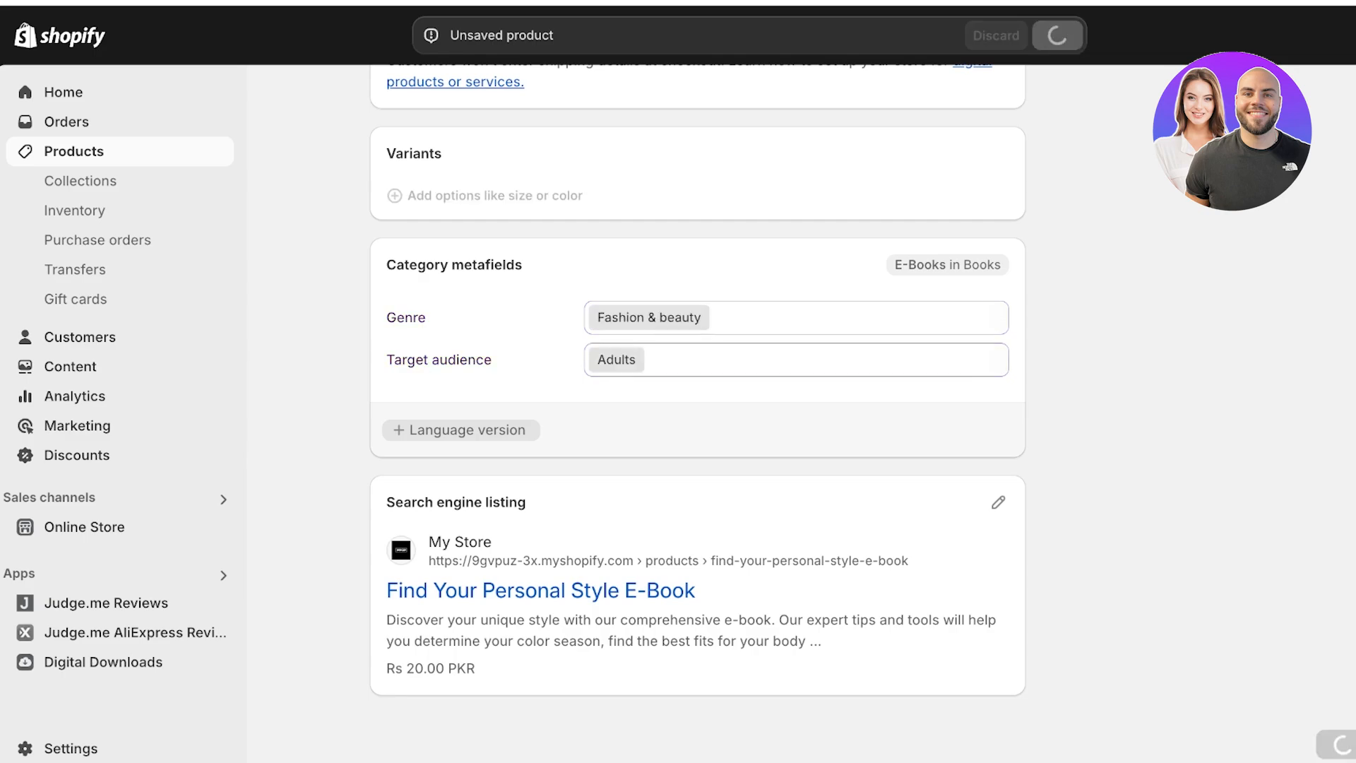
{"action": "scroll", "coordinate": [697, 413], "scroll_direction": "up", "scroll_amount": 8}
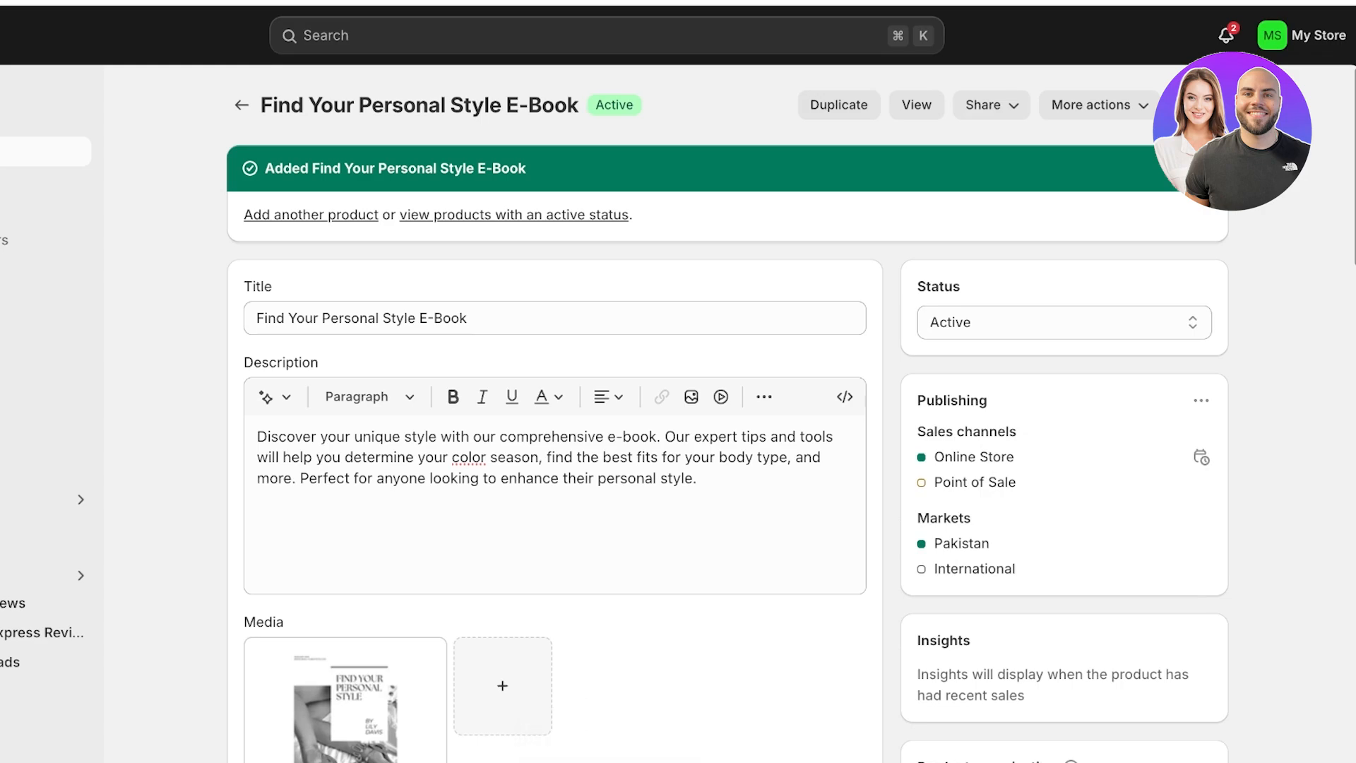
- In Digital Downloads, upload the Canva PDF as the e-book's digital file
{"action": "left_click", "coordinate": [85, 661]}
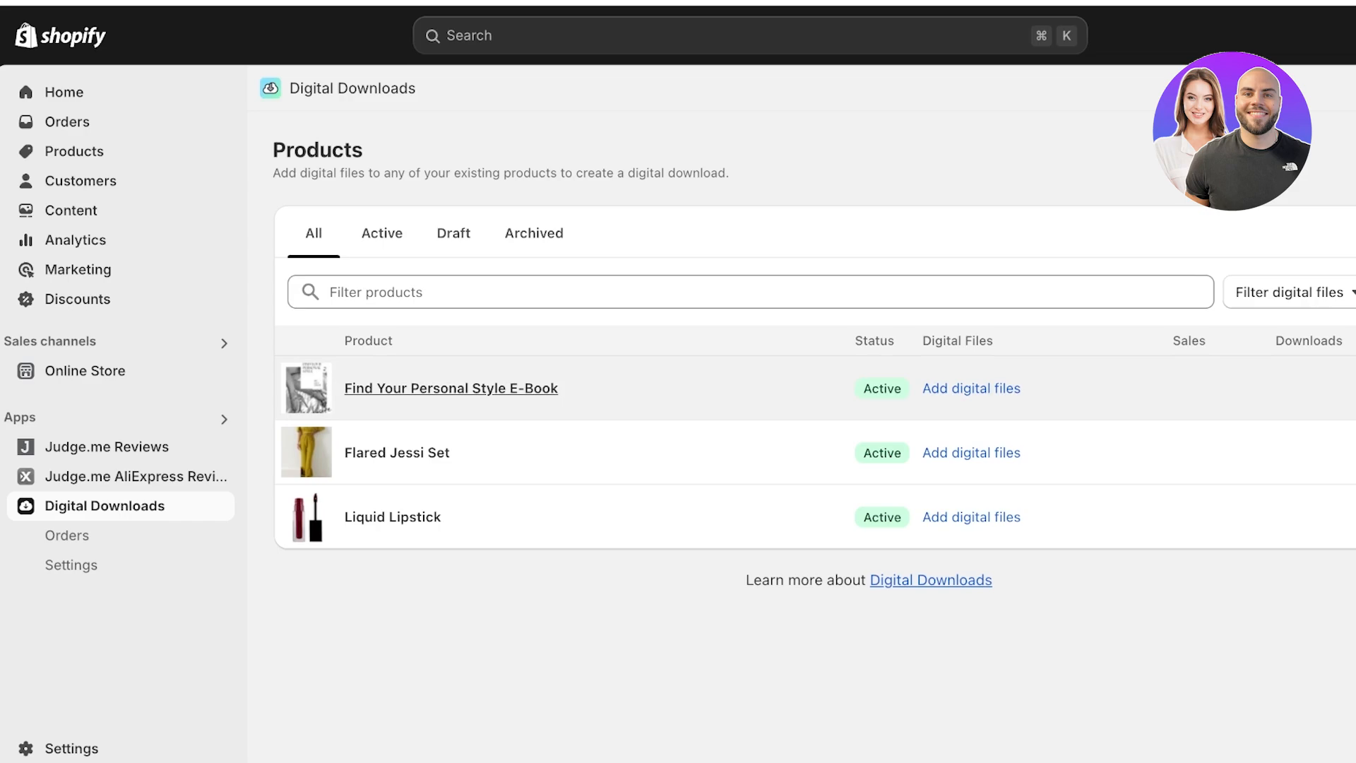
{"action": "left_click", "coordinate": [971, 388]}
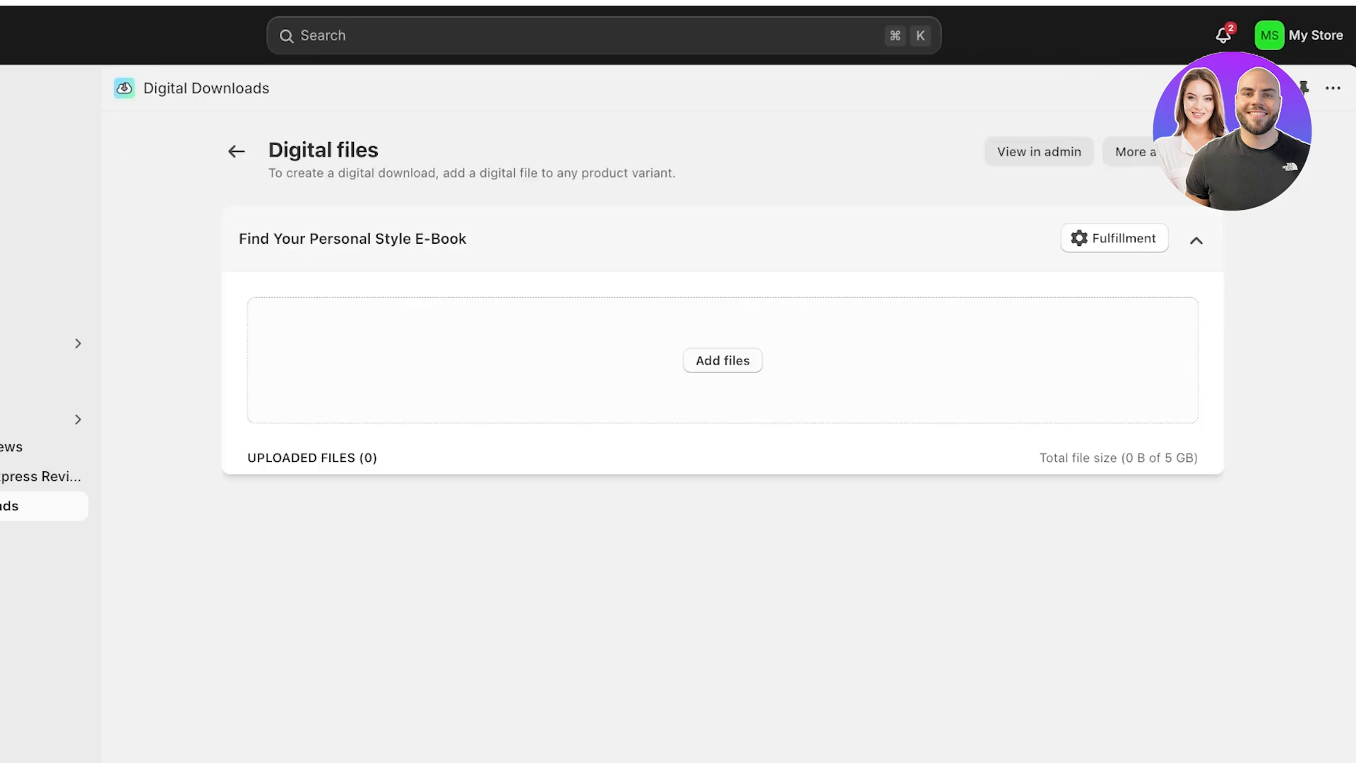
{"action": "left_click", "coordinate": [722, 360]}
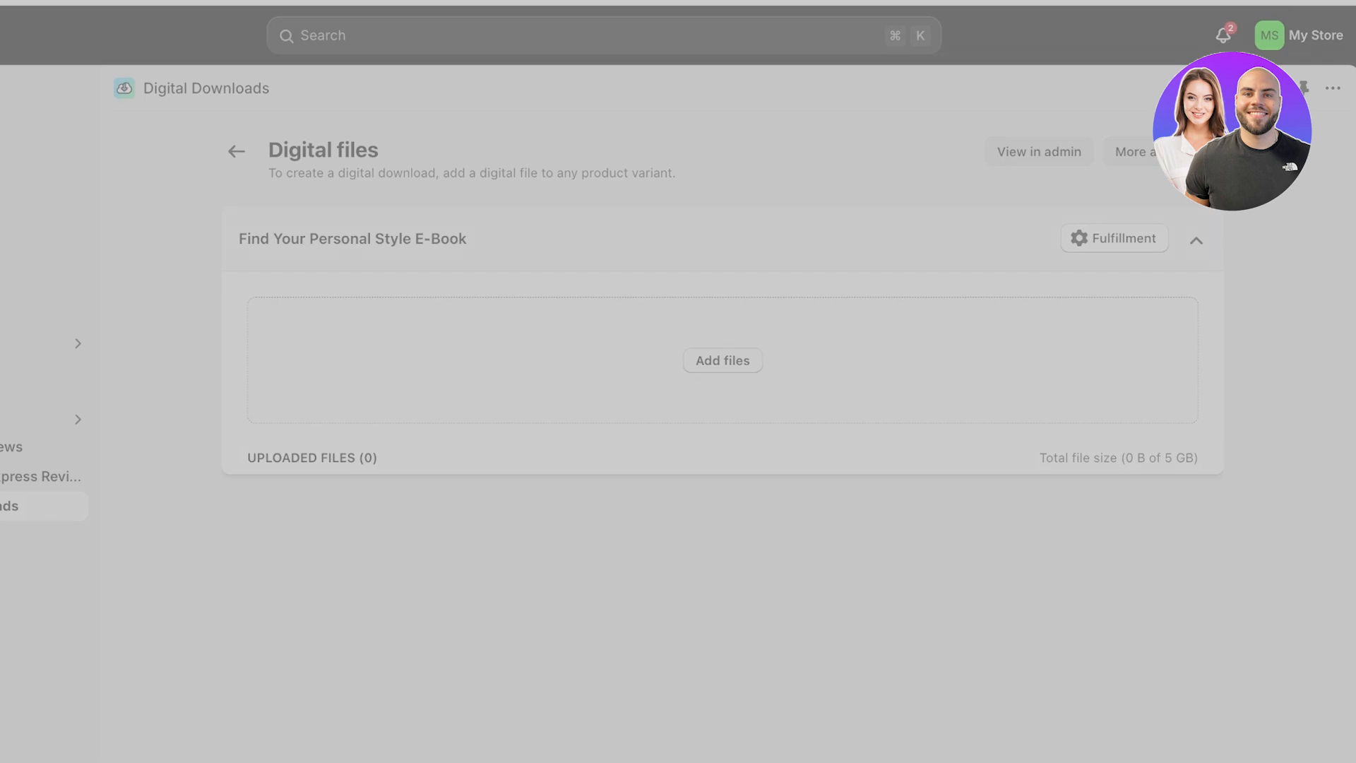
{"action": "key", "text": "Return"}
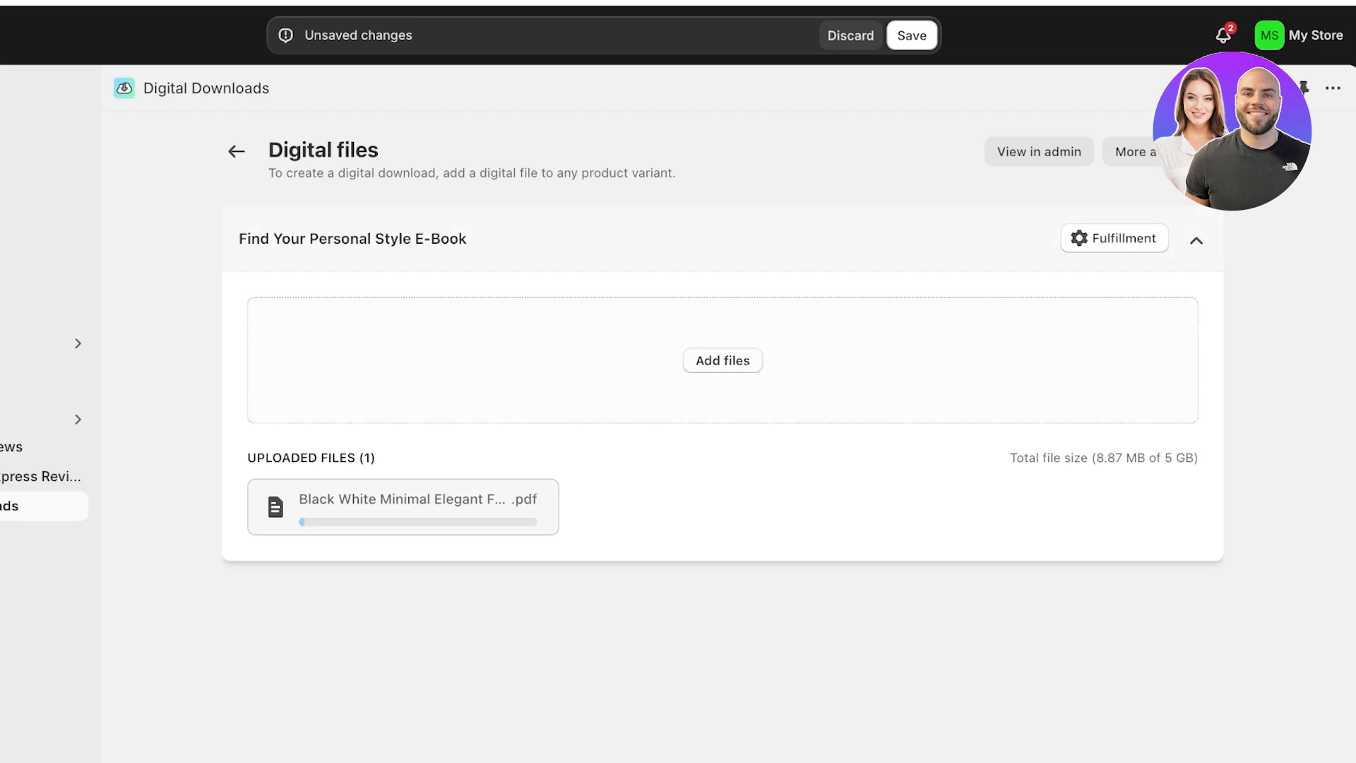
{"action": "left_click", "coordinate": [1115, 238]}
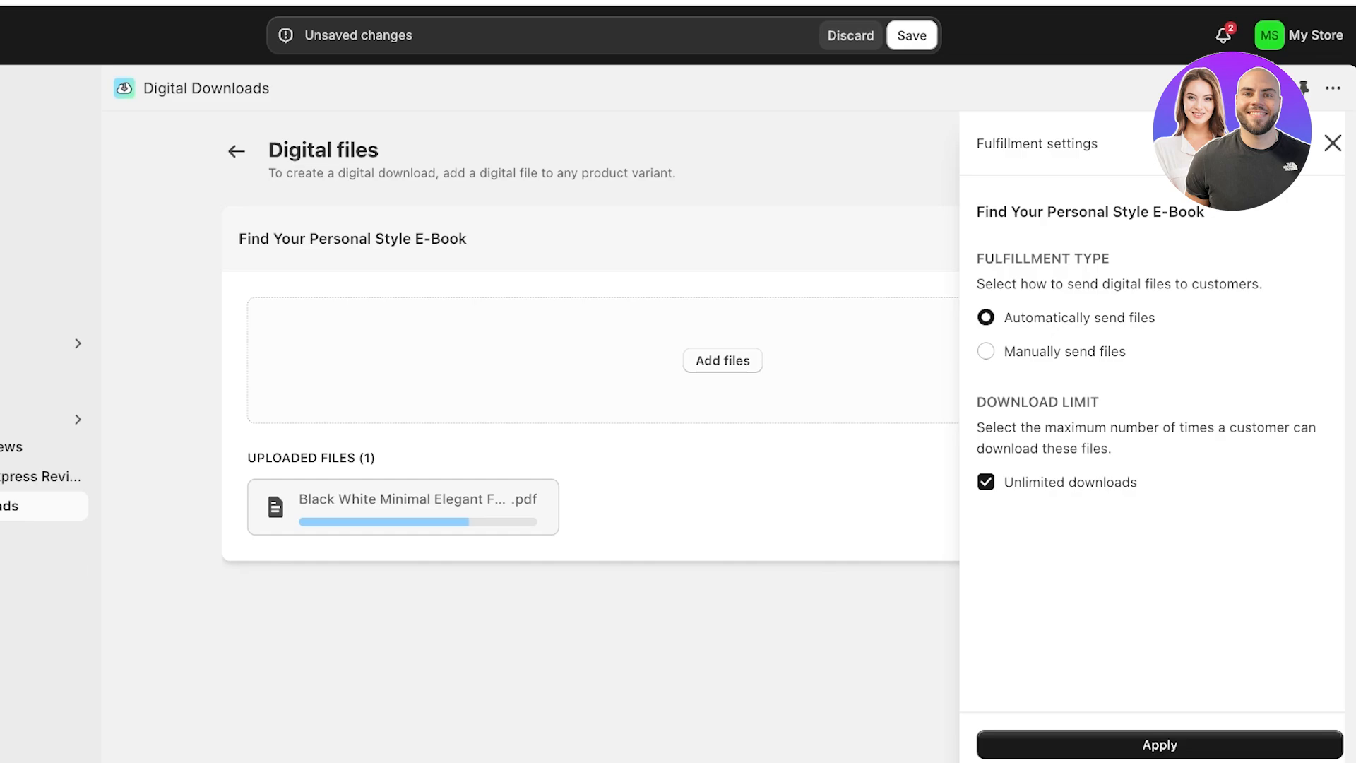
- Keep automatic sending, cap downloads at 10 instead of unlimited, and apply
{"action": "left_click", "coordinate": [986, 351]}
{"action": "left_click", "coordinate": [986, 317]}
{"action": "left_click", "coordinate": [986, 481]}
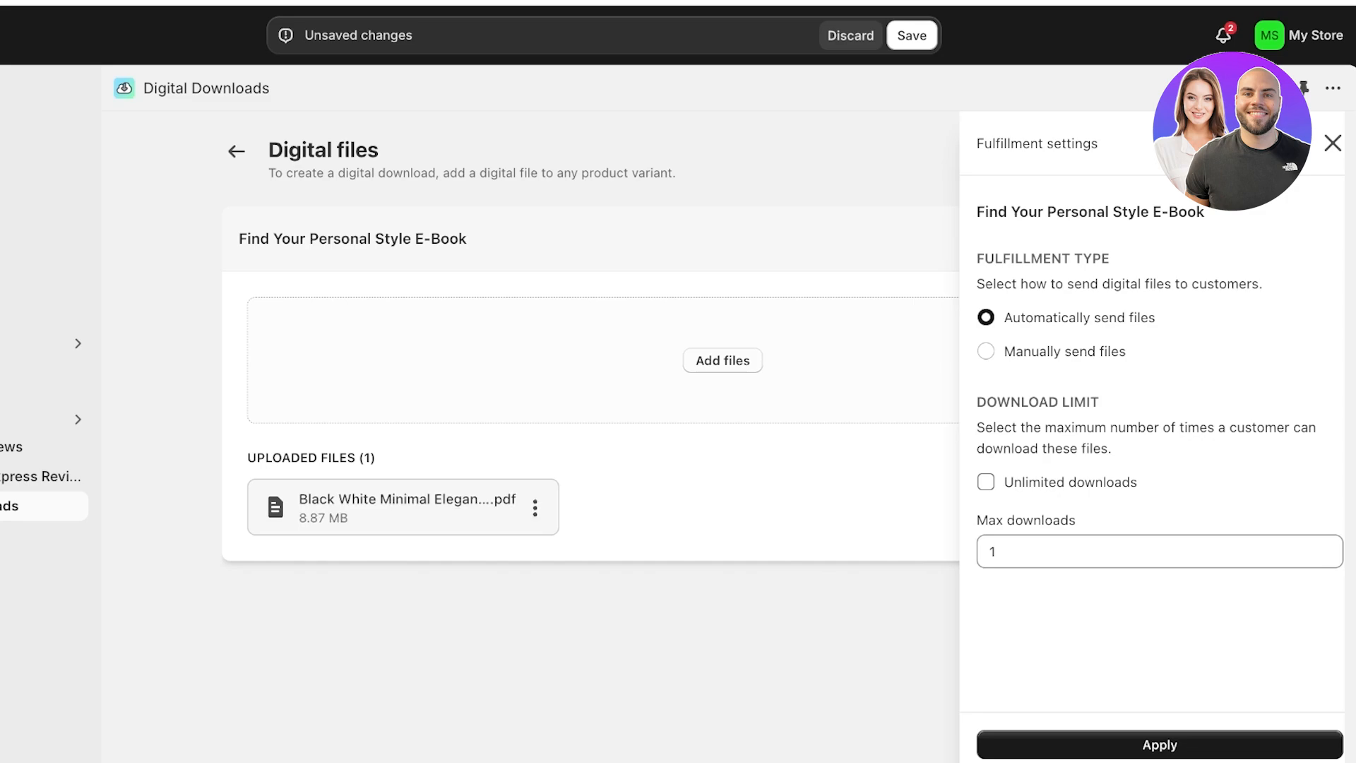
{"action": "left_click", "coordinate": [998, 551]}
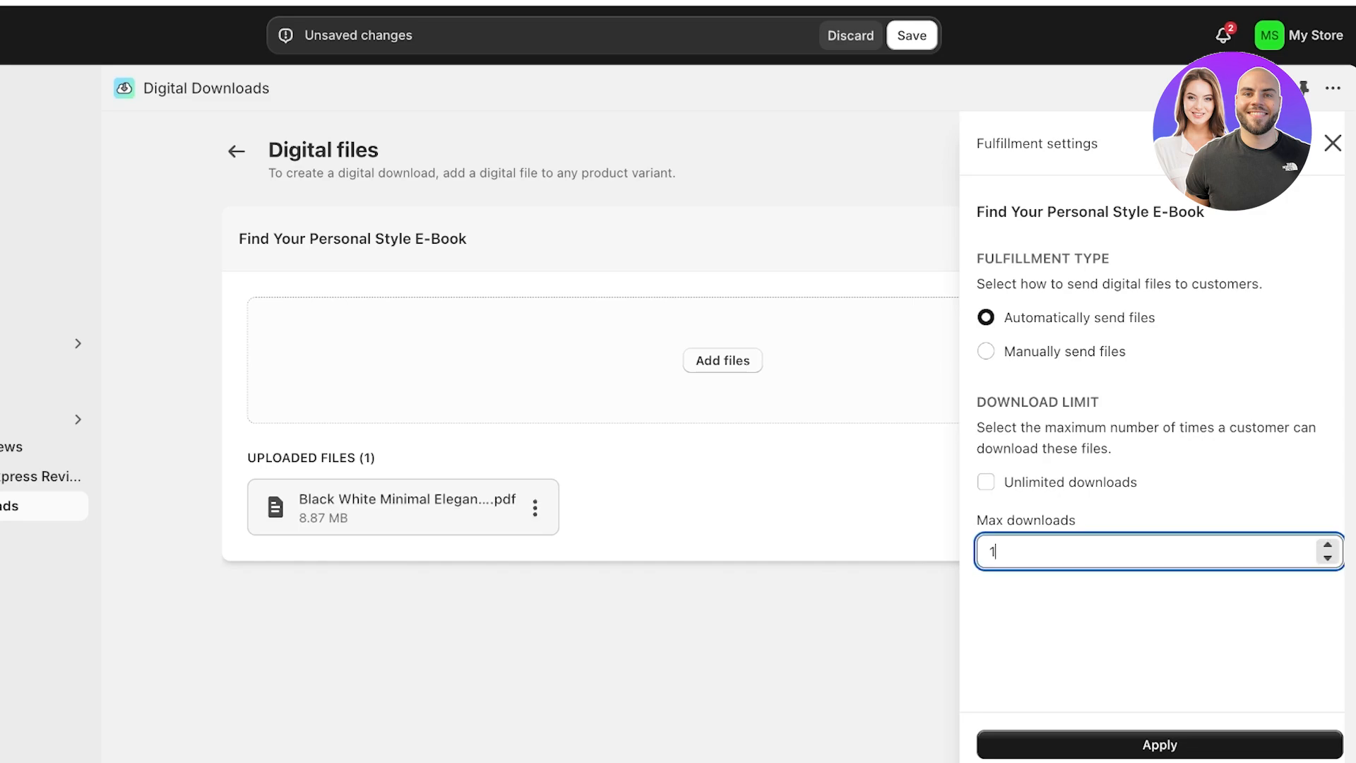
{"action": "left_click", "coordinate": [986, 481]}
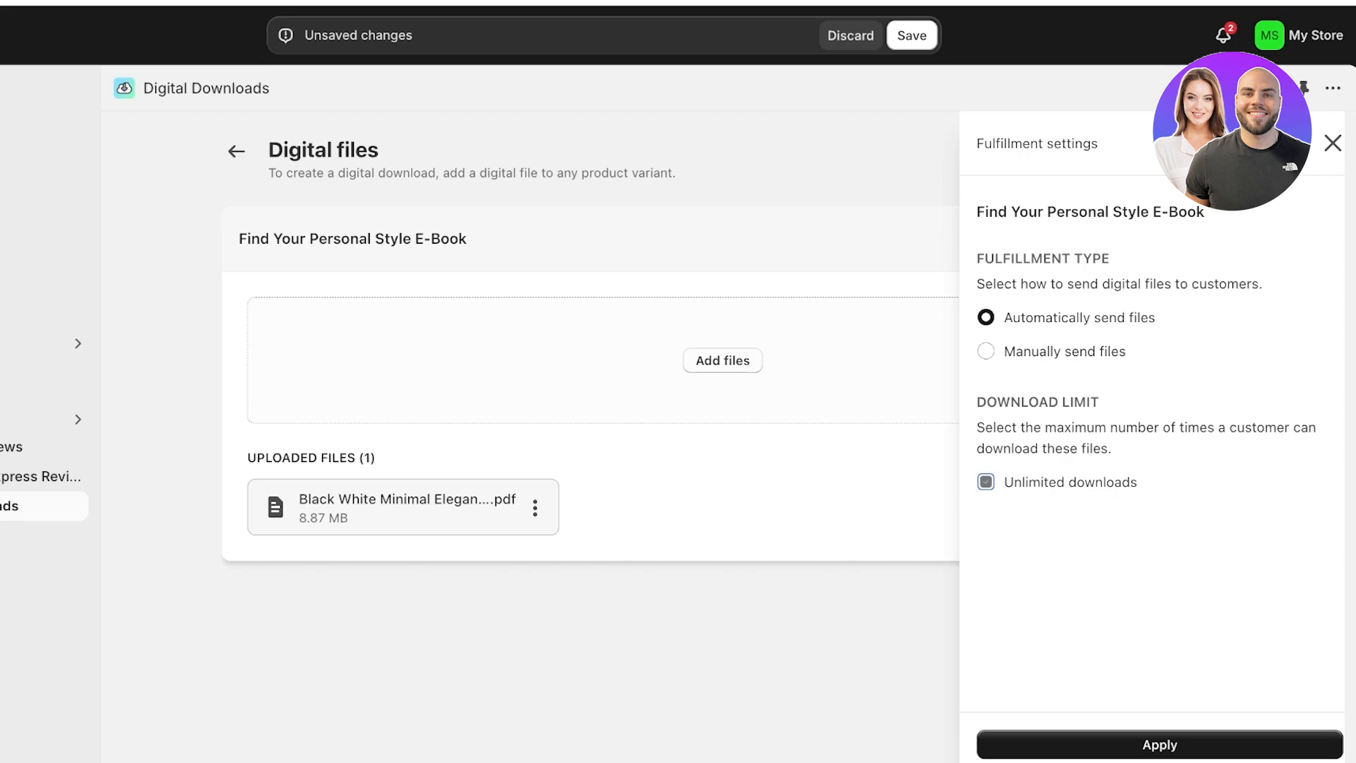
{"action": "left_click", "coordinate": [986, 482]}
{"action": "left_click", "coordinate": [999, 551]}
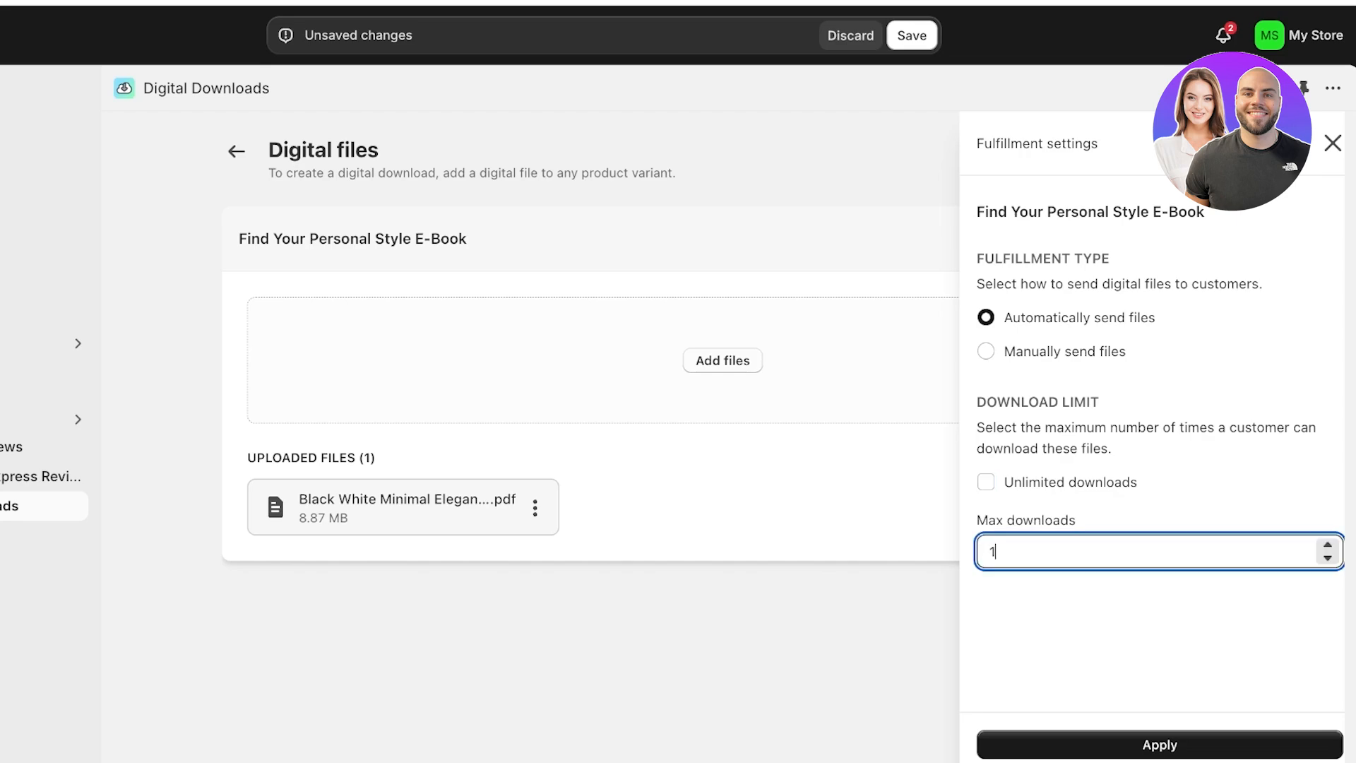
{"action": "left_click", "coordinate": [999, 551]}
{"action": "type", "text": "0"}
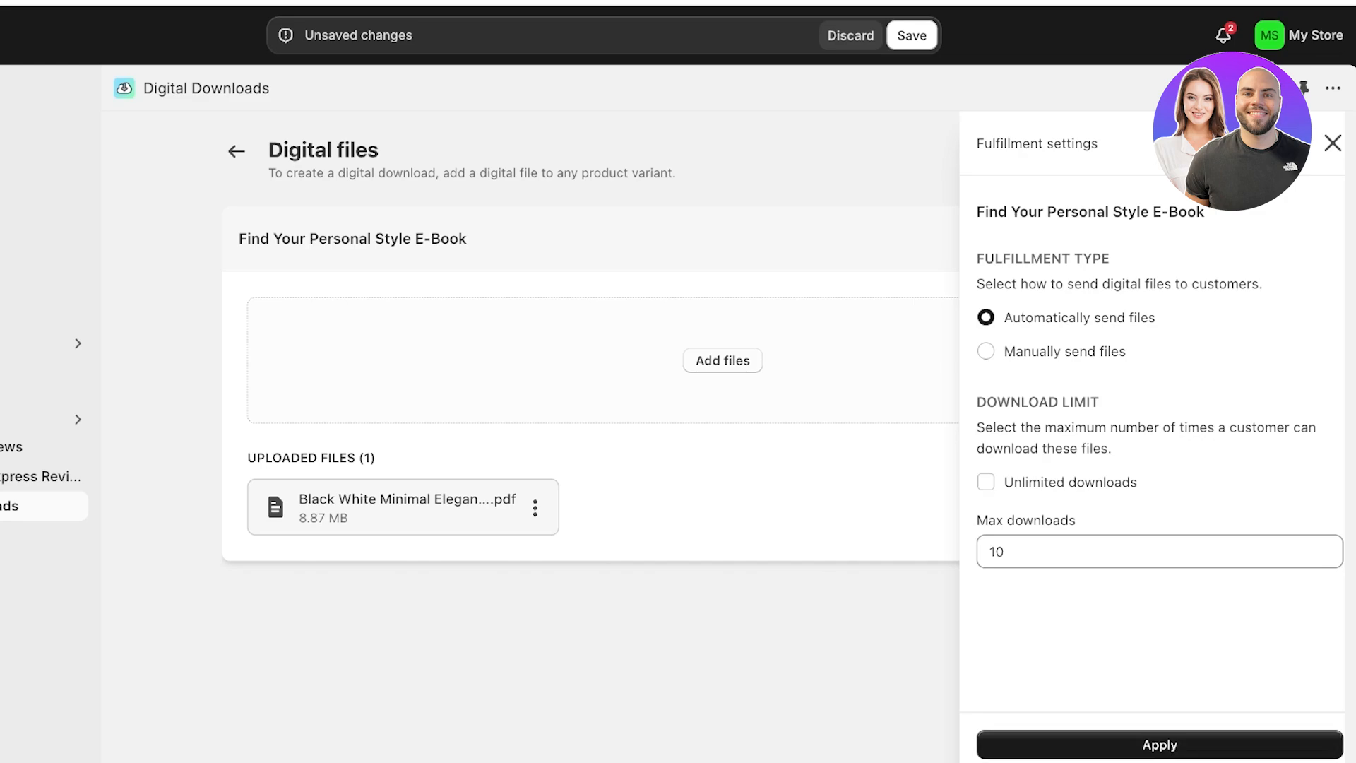
{"action": "left_click", "coordinate": [1159, 744]}
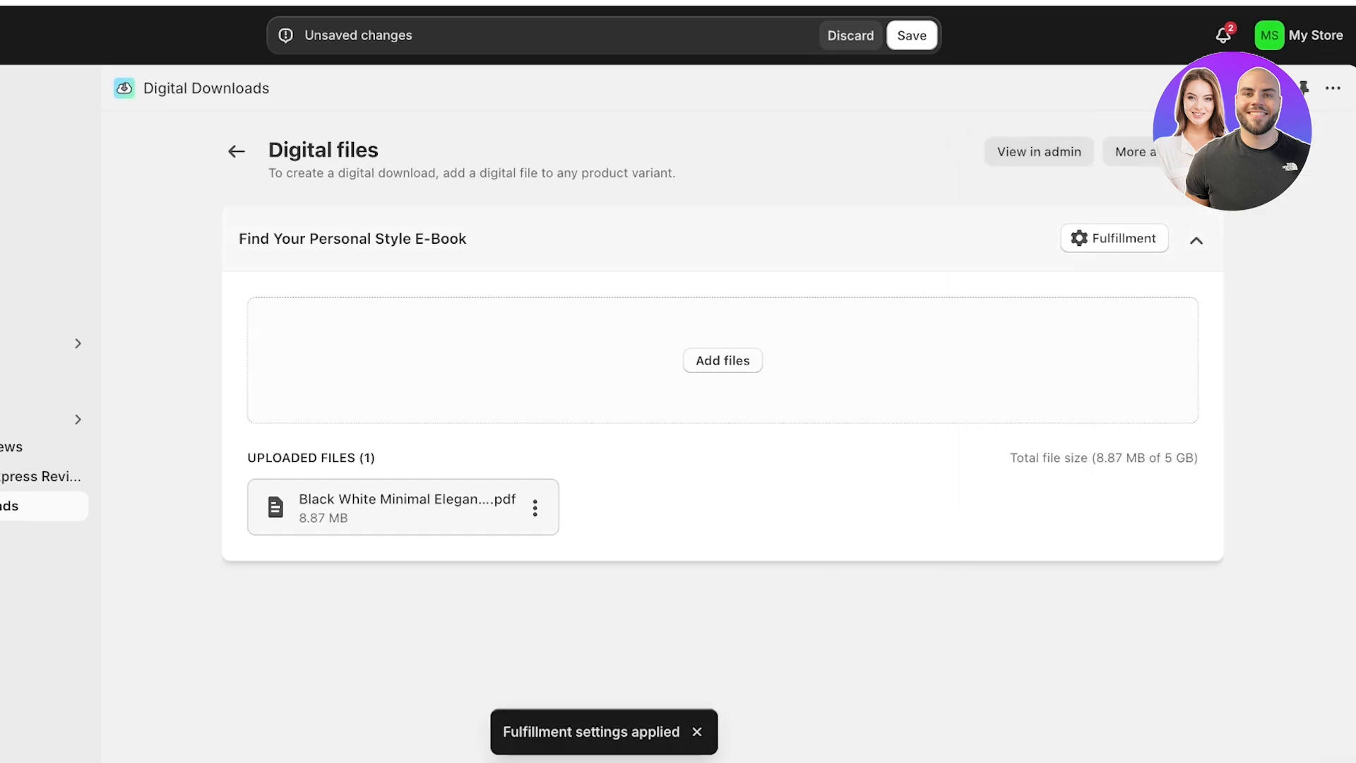
- Save the e-book's digital file and create a download link for it
{"action": "left_click", "coordinate": [1133, 152]}
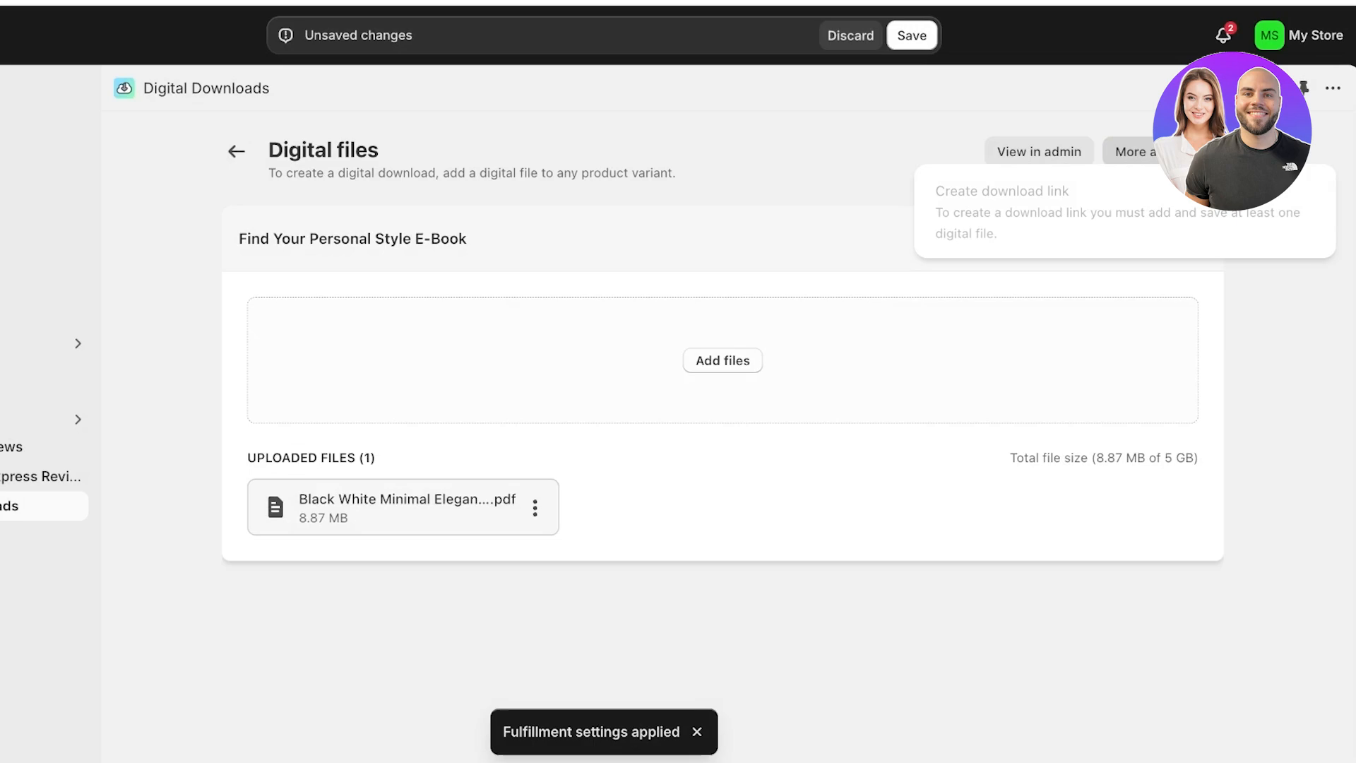
{"action": "left_click", "coordinate": [912, 35]}
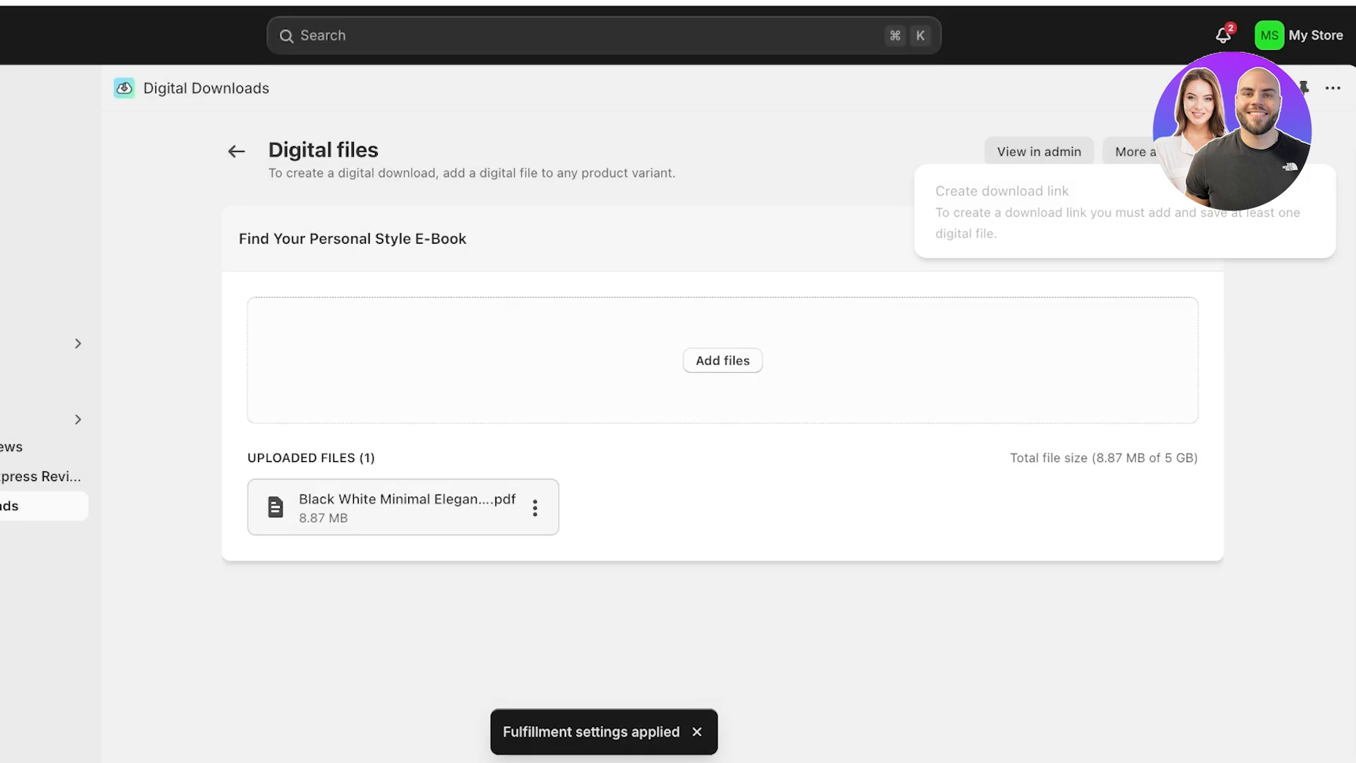
{"action": "left_click", "coordinate": [1133, 192]}
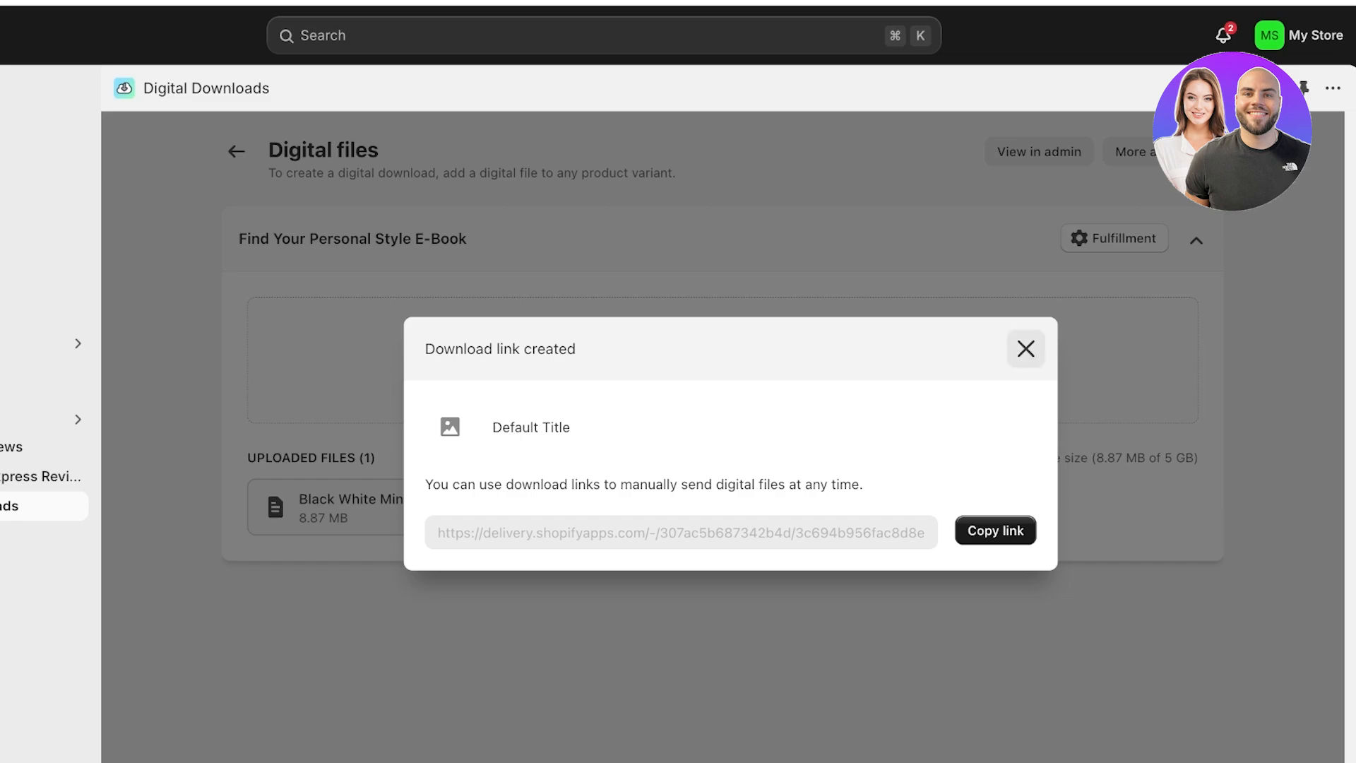
{"action": "left_click", "coordinate": [1026, 349]}
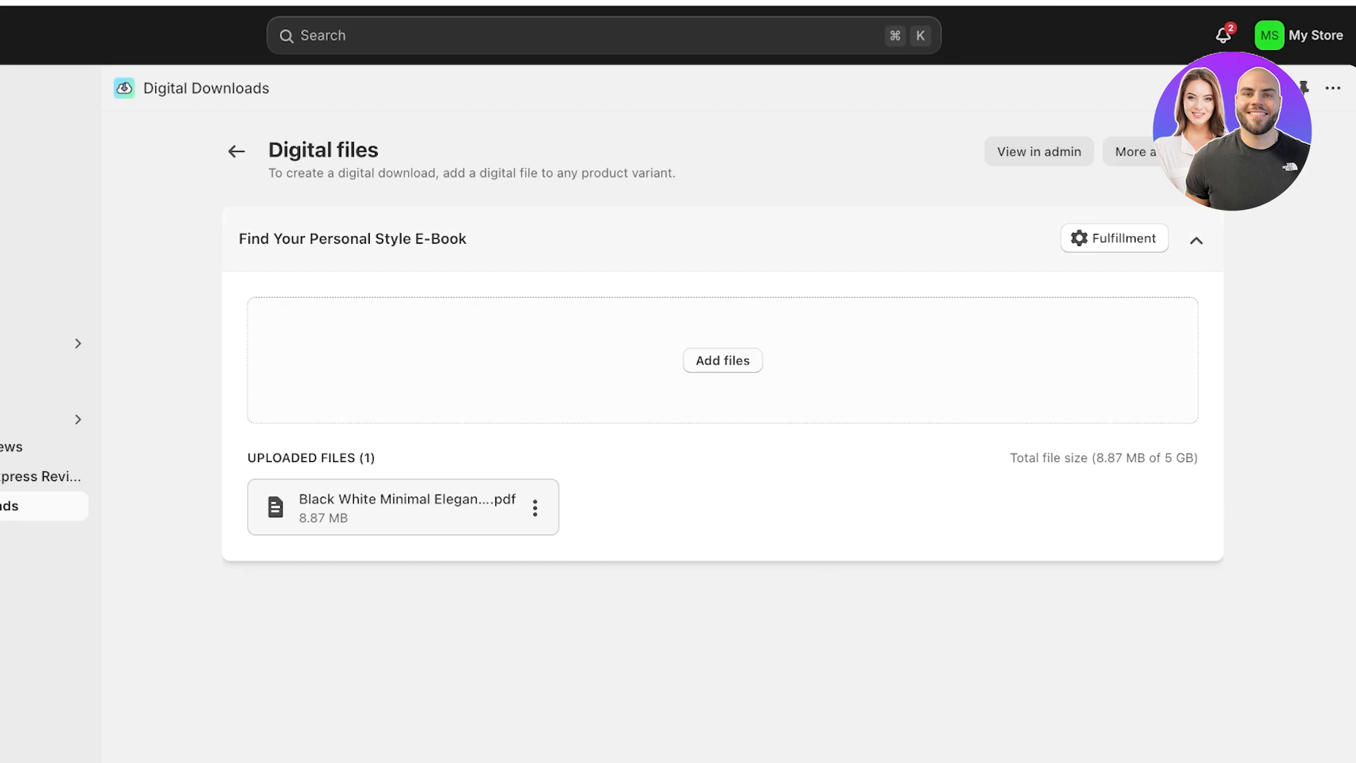
{"action": "left_click", "coordinate": [1114, 238]}
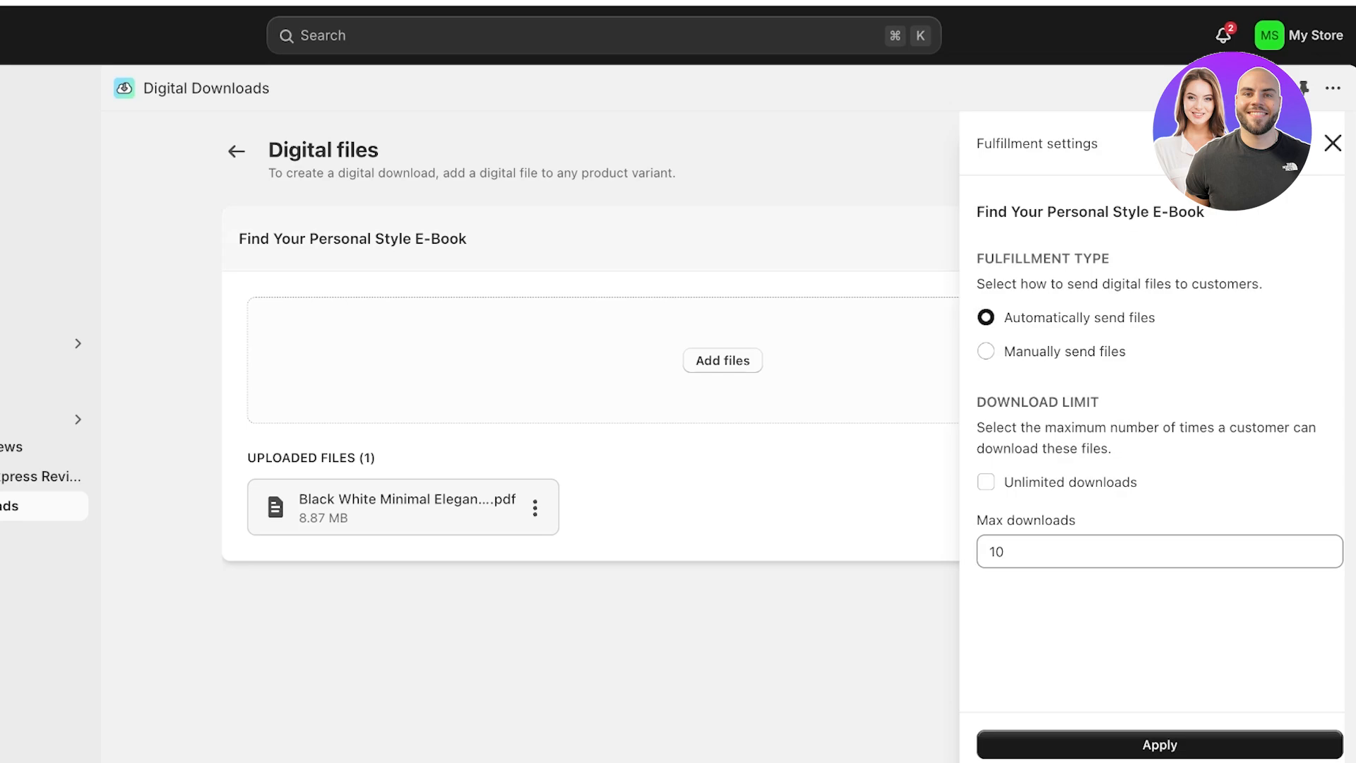
{"action": "left_click", "coordinate": [1332, 143]}
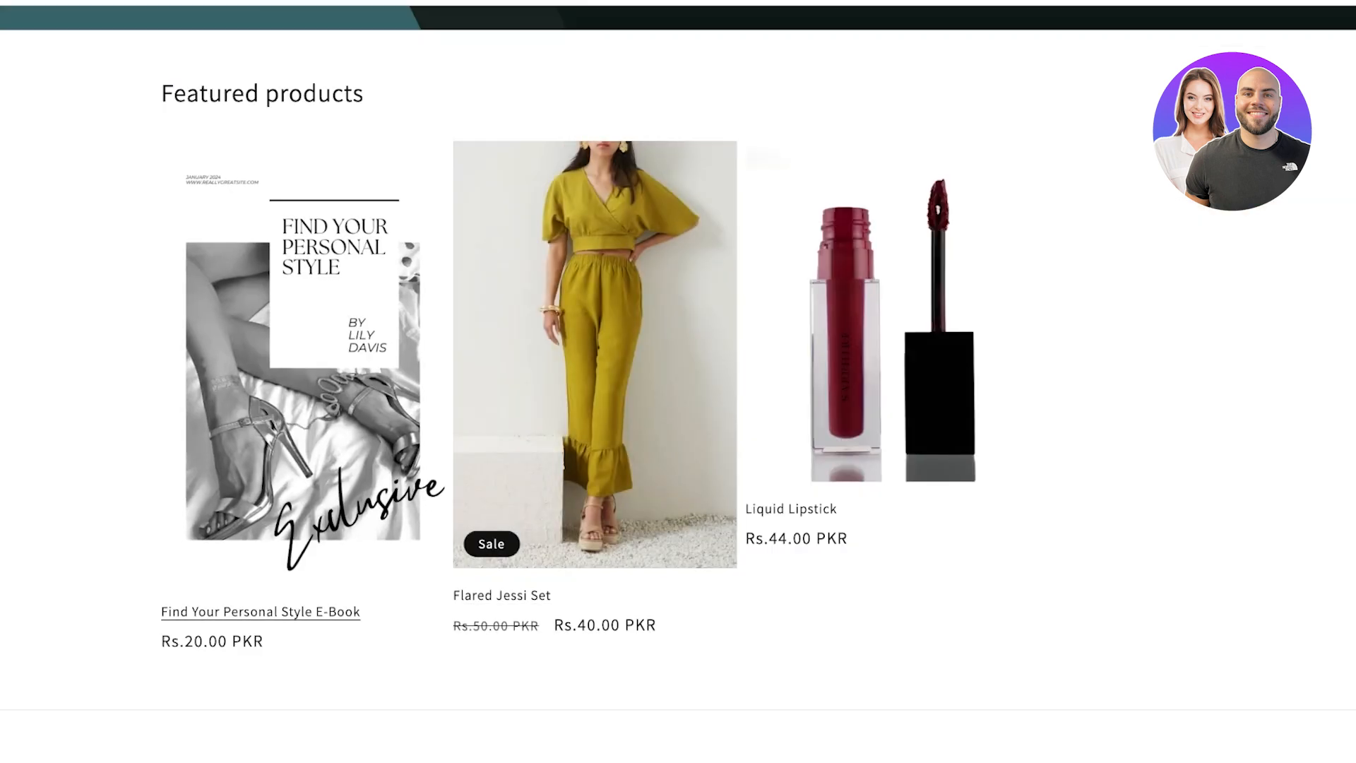
- Open the Find Your Personal Style E-Book product and start checkout with Buy it now
{"action": "left_click", "coordinate": [217, 611]}
{"action": "scroll", "coordinate": [678, 381], "scroll_direction": "down", "scroll_amount": 5}
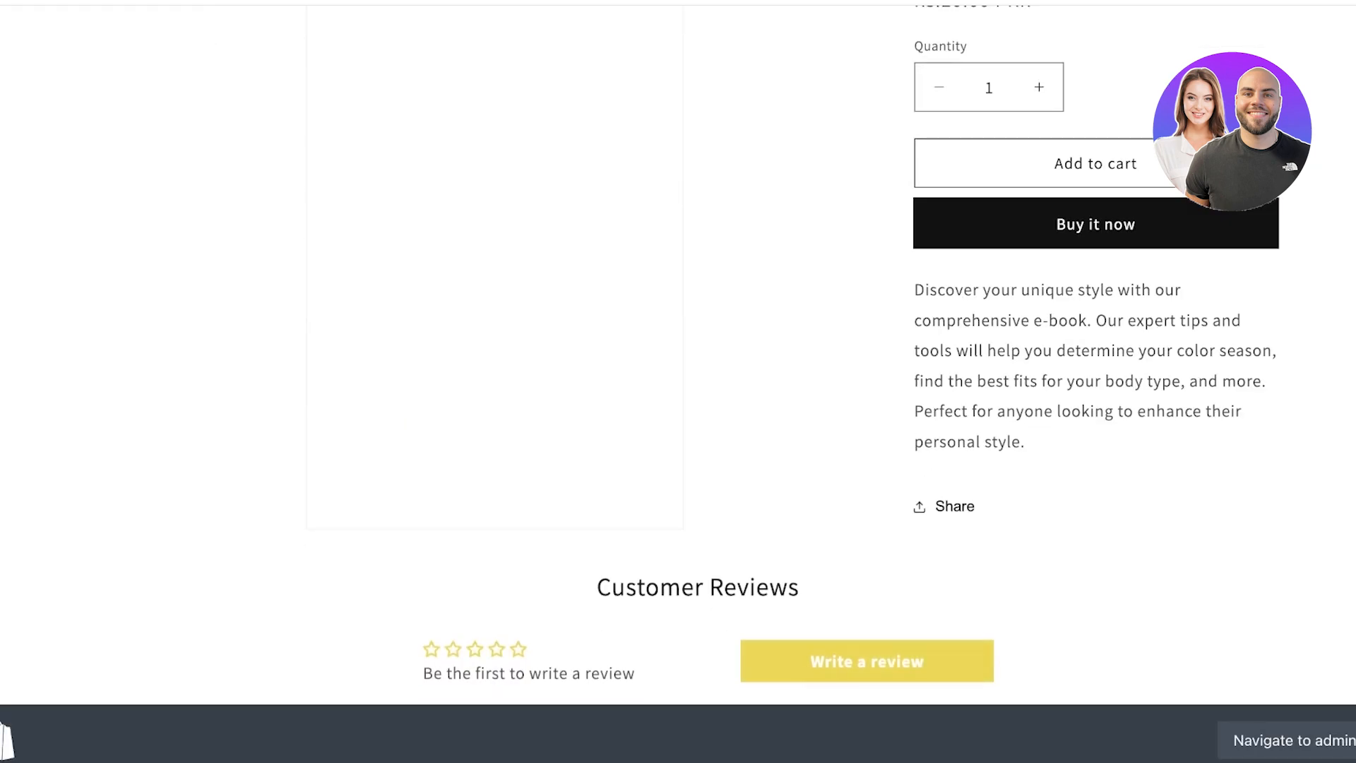
{"action": "scroll", "coordinate": [677, 382], "scroll_direction": "up", "scroll_amount": 1}
{"action": "left_click", "coordinate": [1096, 228]}
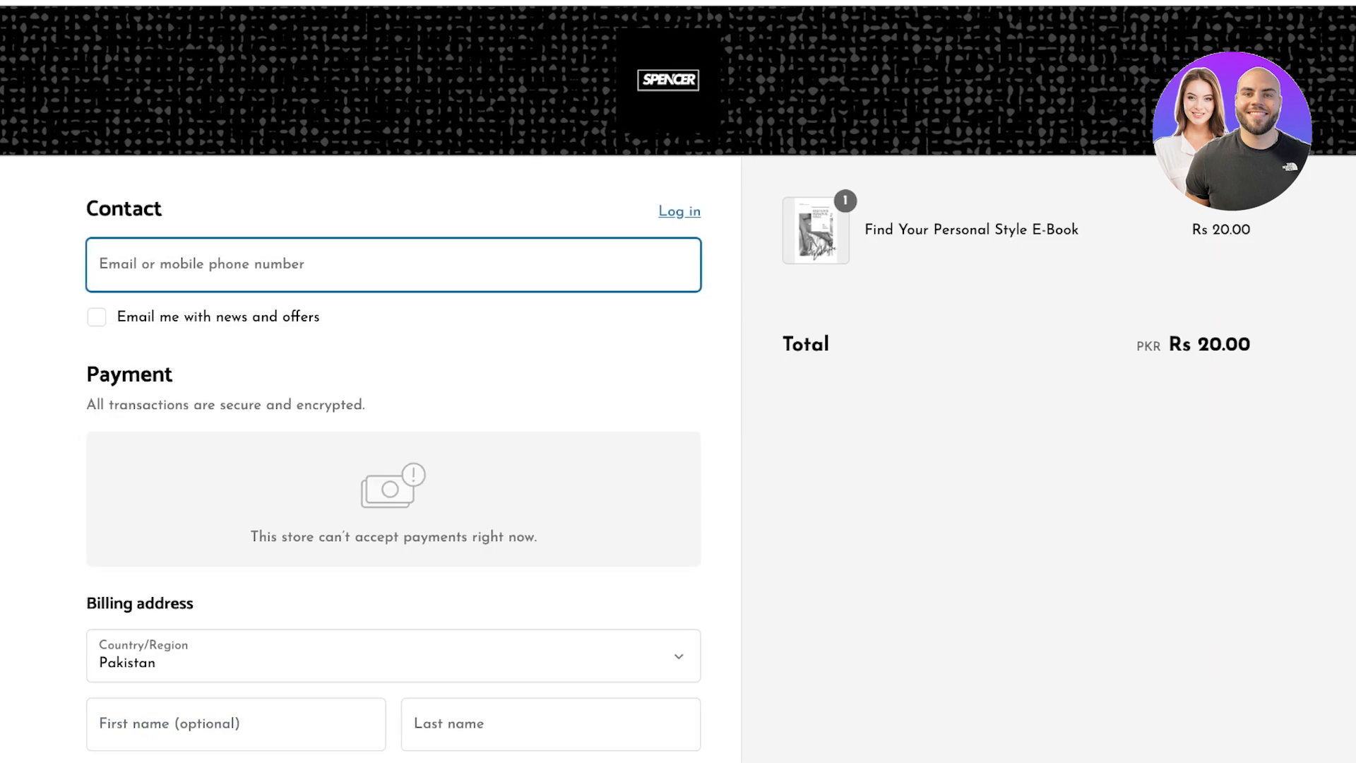
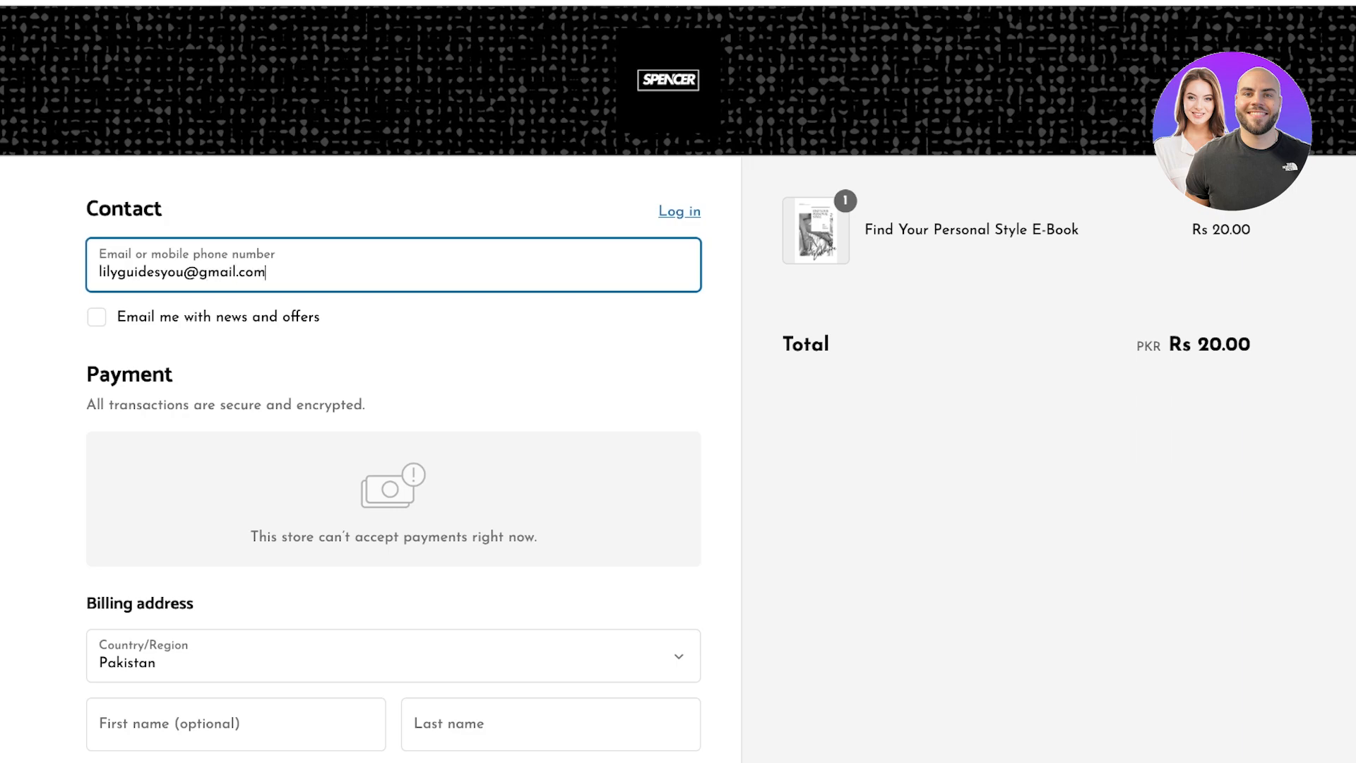
- Fill in the customer's e-mail, last name, billing address and city at checkout
{"action": "scroll", "coordinate": [678, 381], "scroll_direction": "down", "scroll_amount": 6}
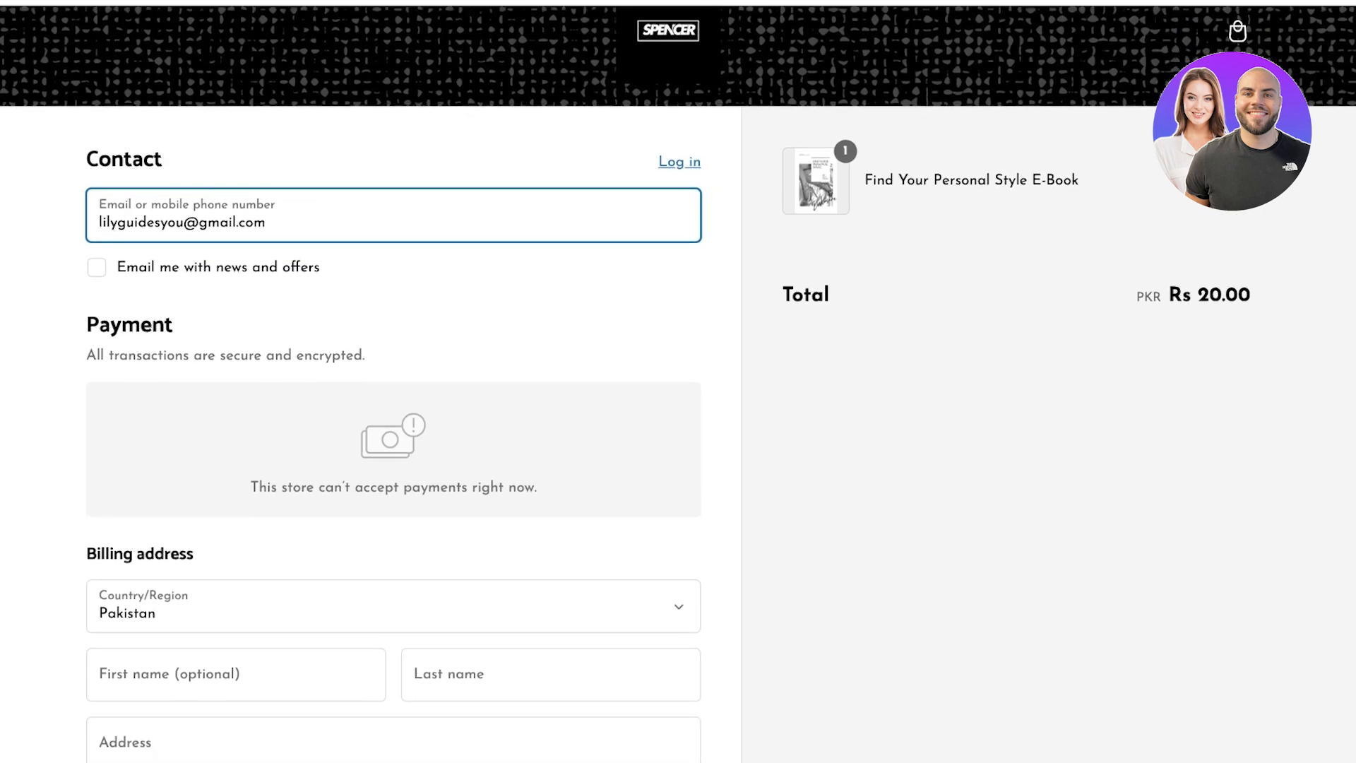
{"action": "left_click", "coordinate": [550, 290]}
{"action": "type", "text": "davis"}
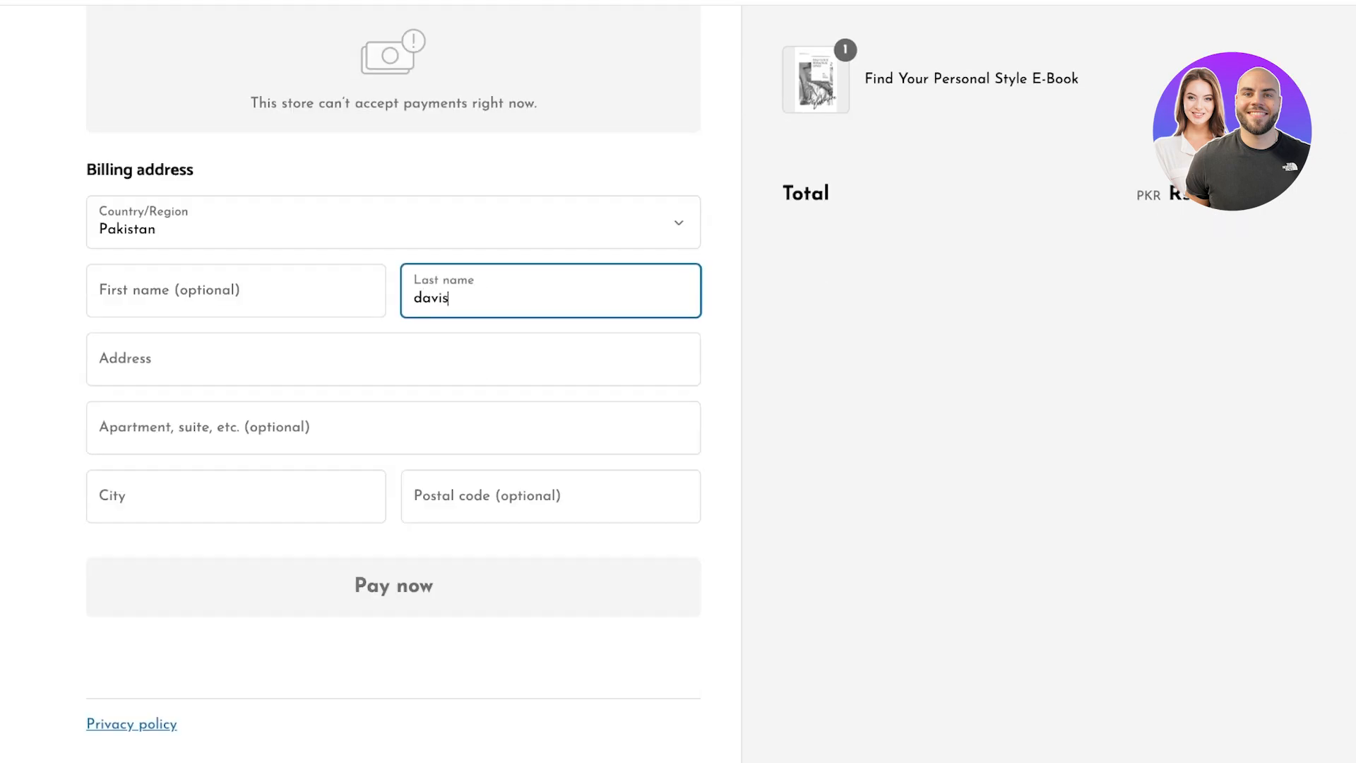
{"action": "key", "text": "Return"}
{"action": "left_click", "coordinate": [394, 359]}
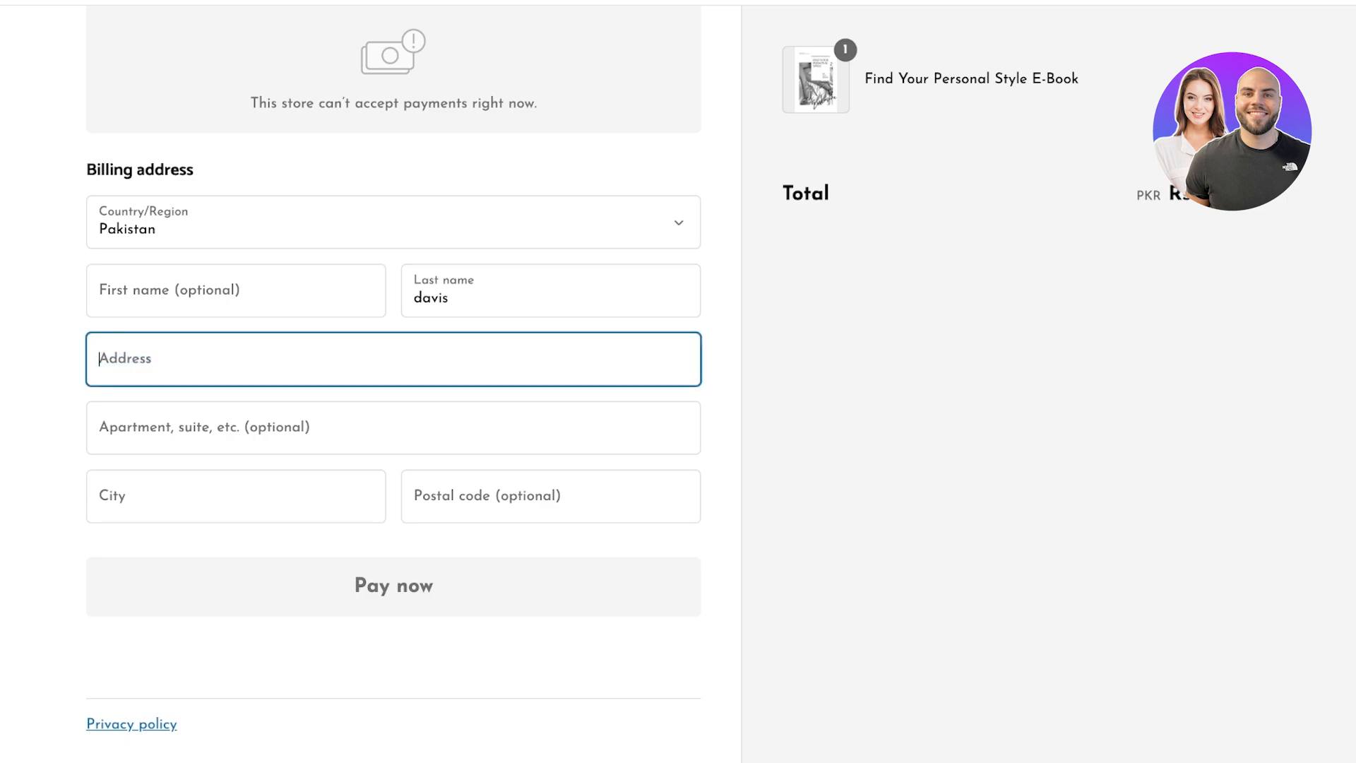
{"action": "key", "text": "Tab"}
{"action": "key", "text": "Tab"}
{"action": "type", "text": "is"}
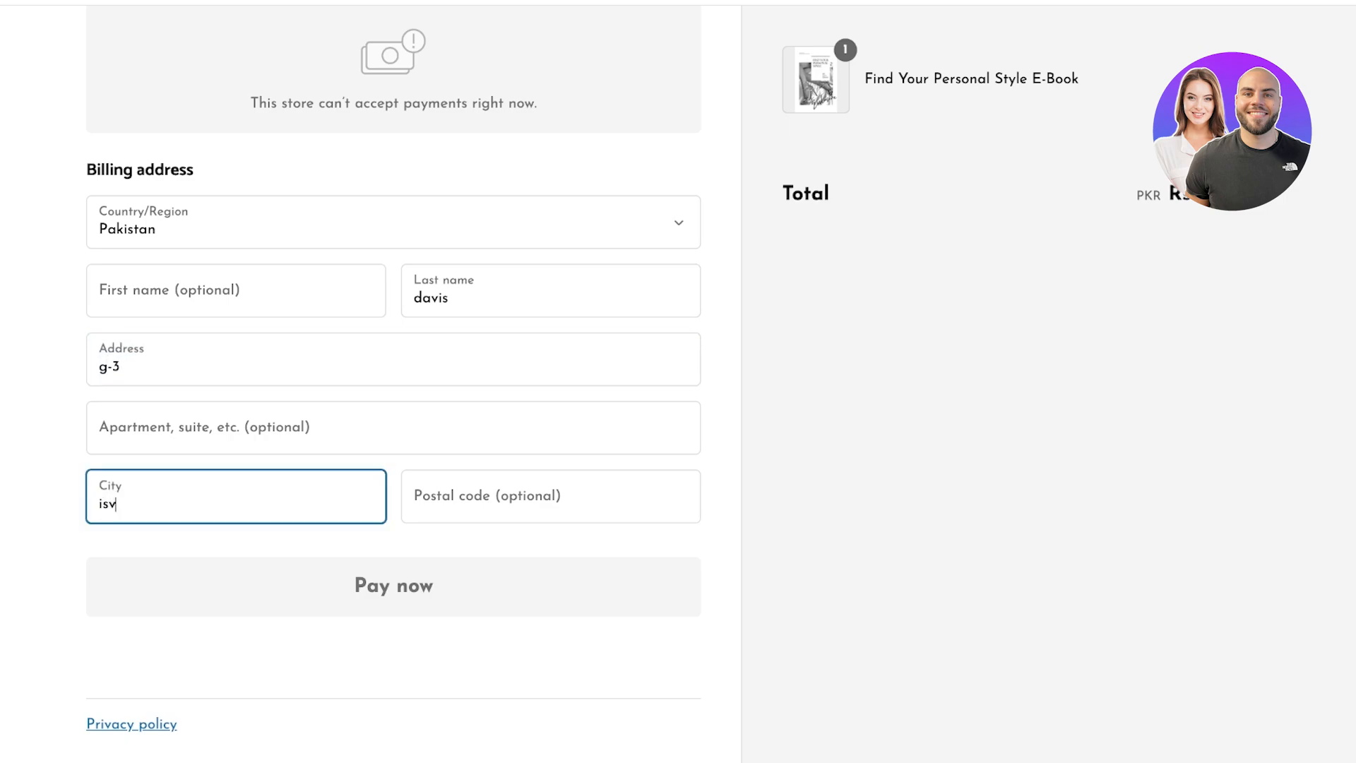
{"action": "key", "text": "Return"}
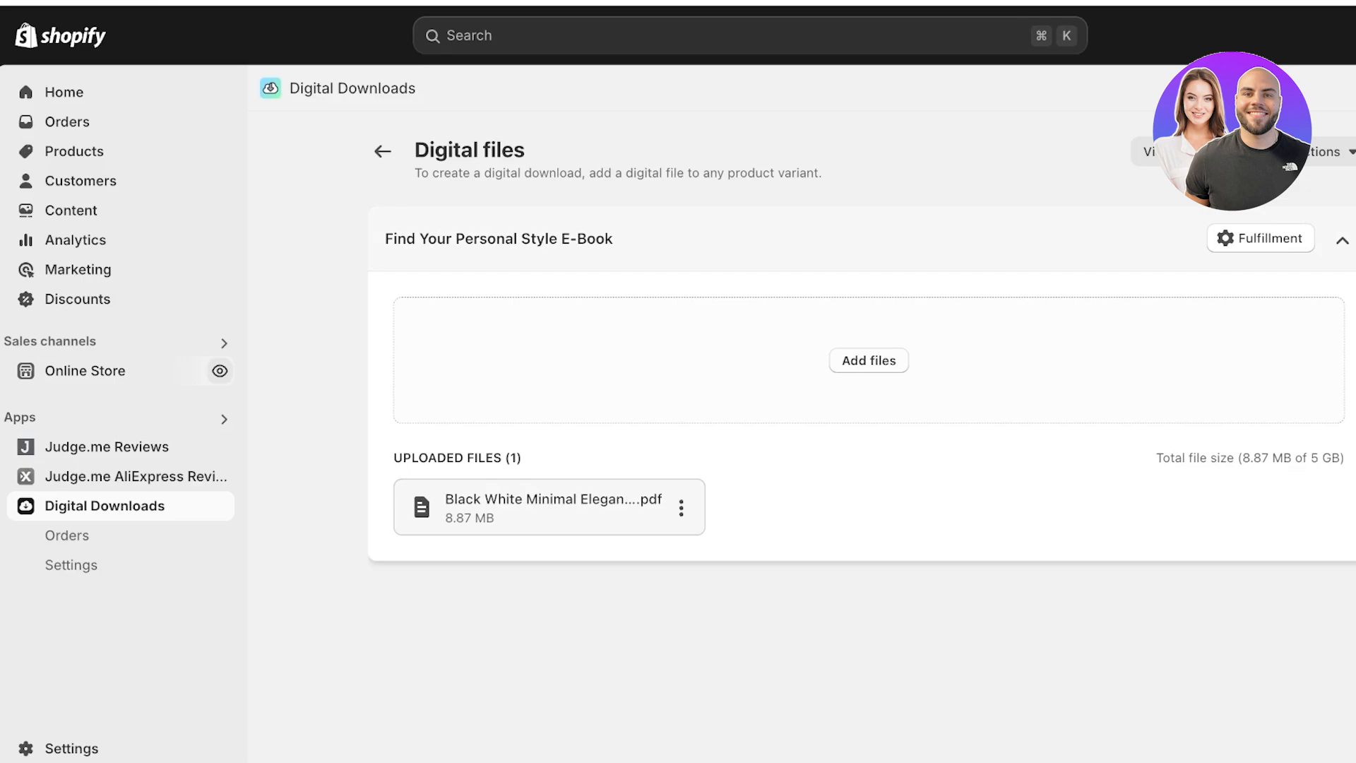
- Go to the Payments page in the store settings
{"action": "left_click", "coordinate": [71, 748]}
{"action": "scroll", "coordinate": [304, 395], "scroll_direction": "down", "scroll_amount": 3}
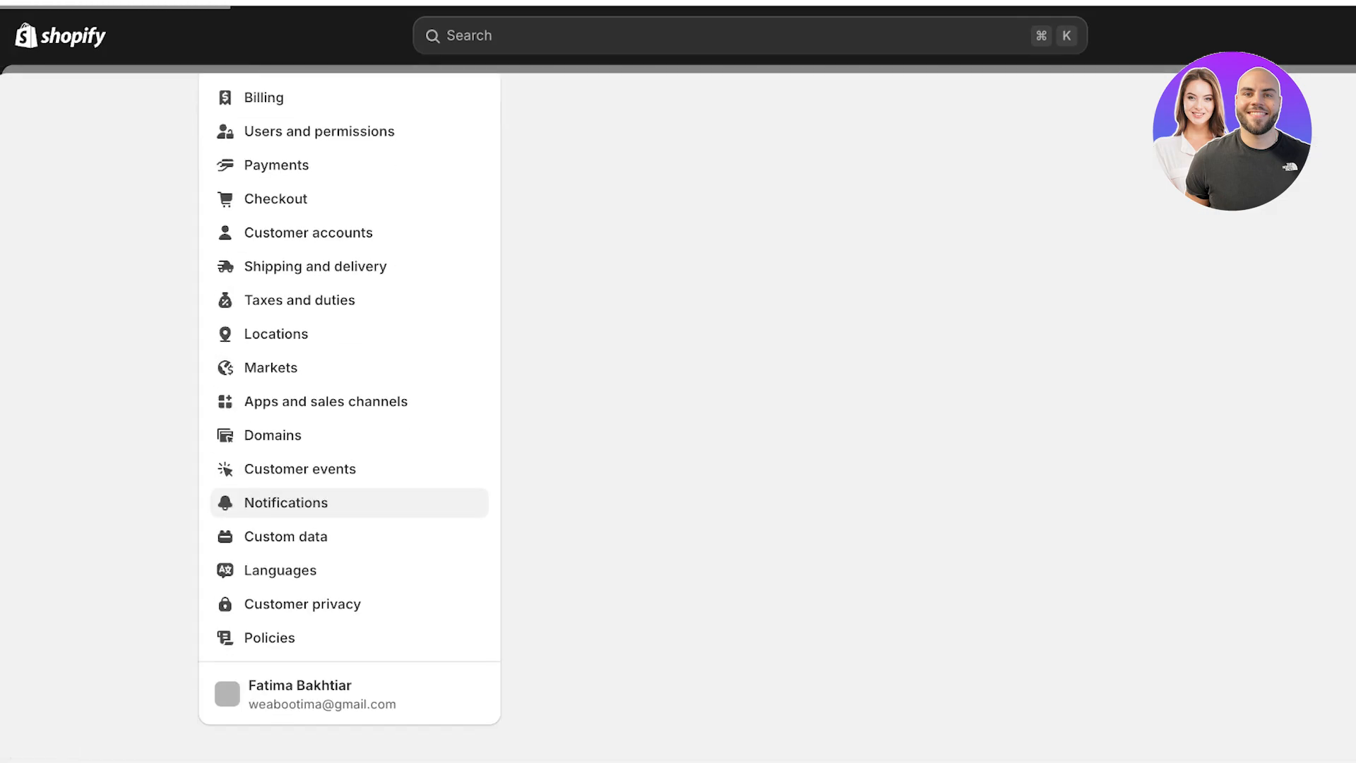
{"action": "scroll", "coordinate": [303, 583], "scroll_direction": "down", "scroll_amount": 1}
{"action": "left_click", "coordinate": [286, 625]}
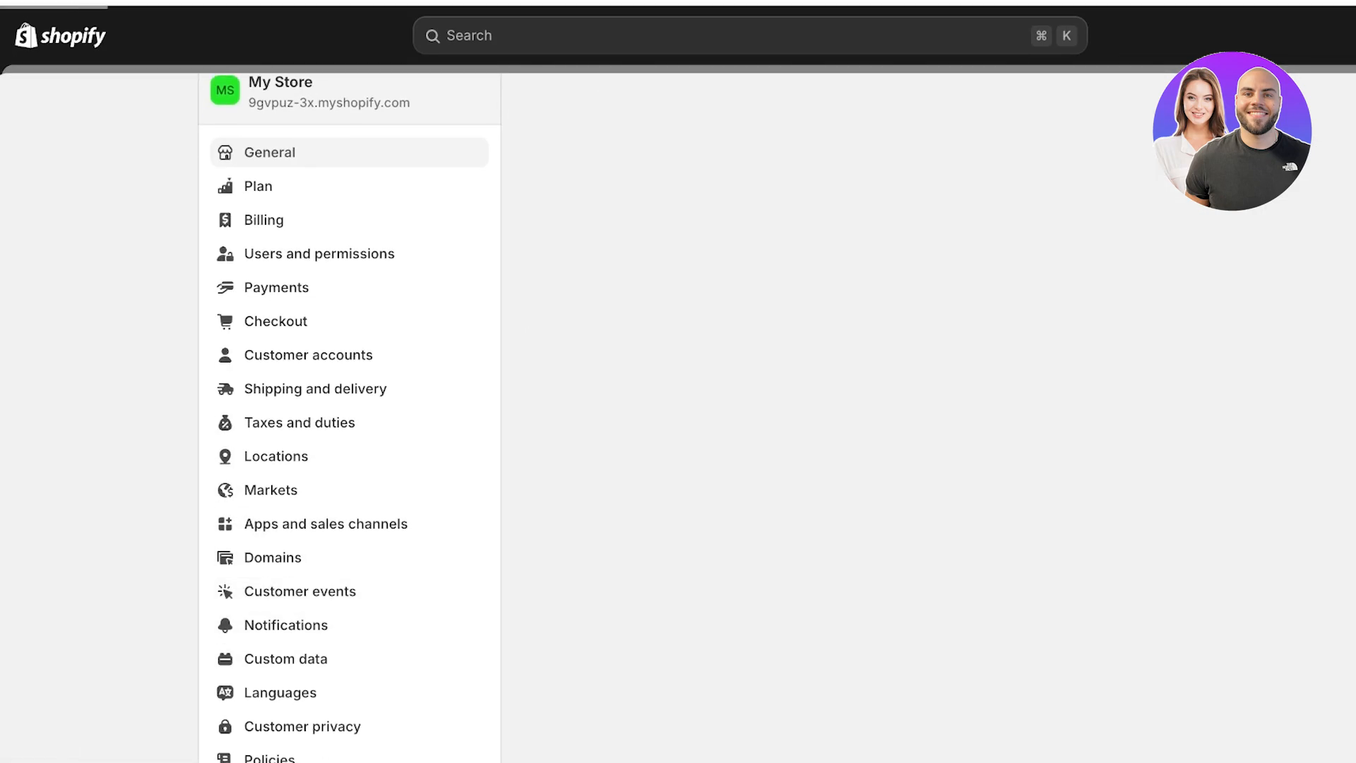
{"action": "scroll", "coordinate": [731, 417], "scroll_direction": "down", "scroll_amount": 3}
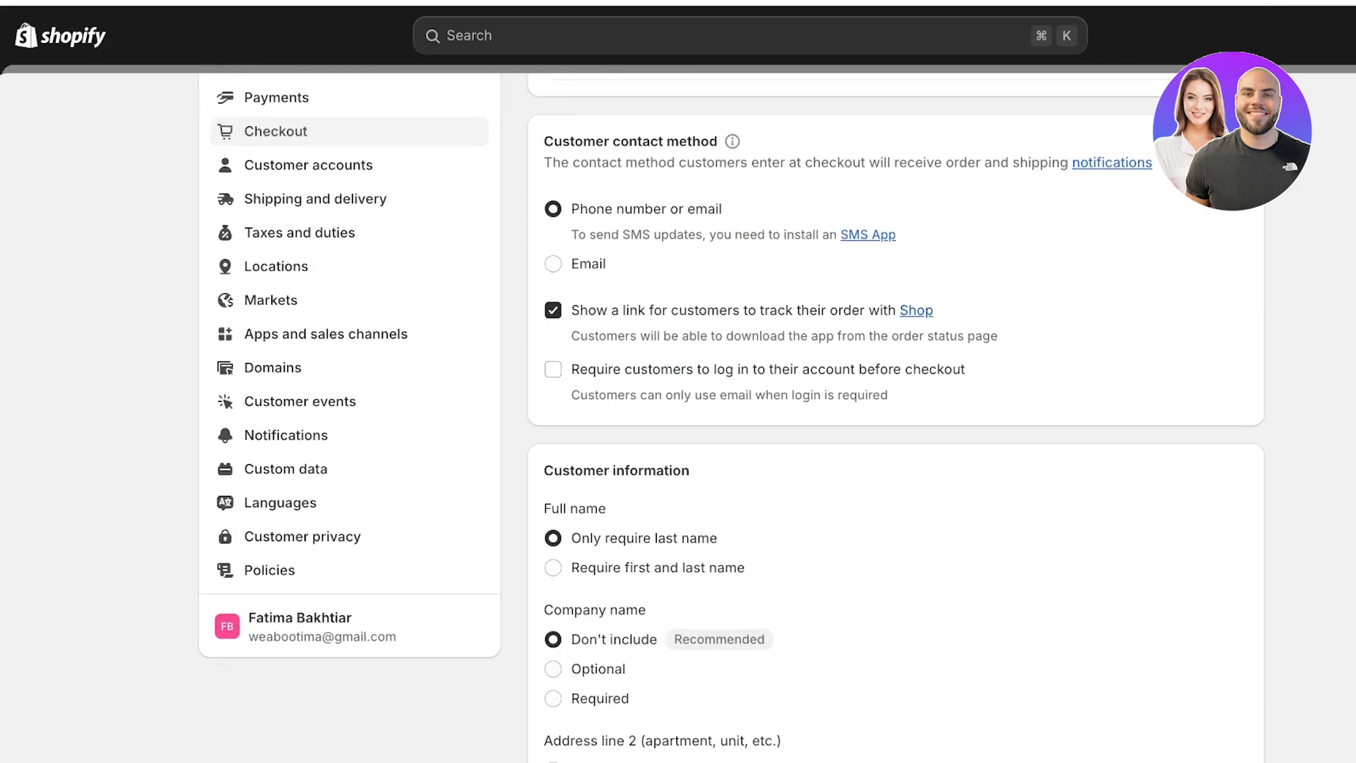
{"action": "scroll", "coordinate": [731, 417], "scroll_direction": "up", "scroll_amount": 3}
{"action": "left_click", "coordinate": [276, 338]}
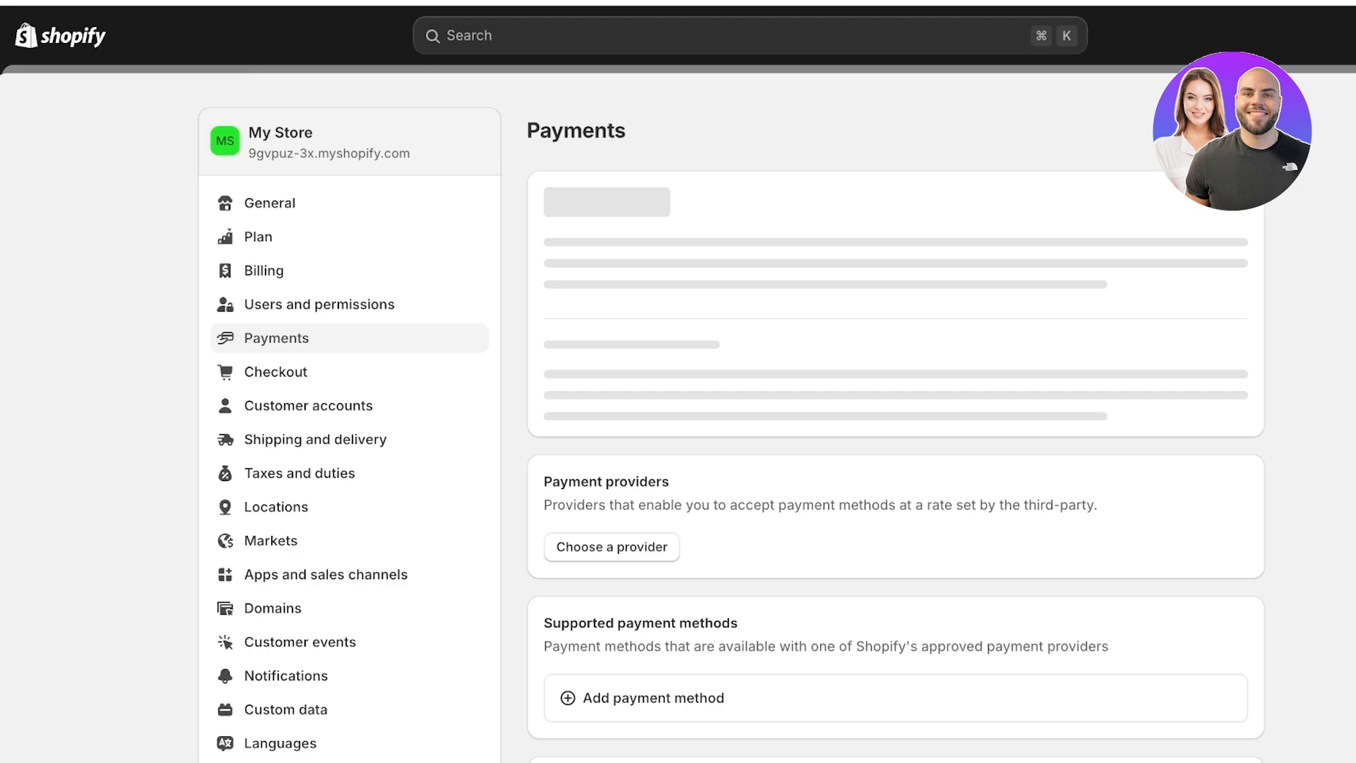
- Activate Cash on Delivery (COD) as a manual payment method, then close settings
{"action": "scroll", "coordinate": [731, 417], "scroll_direction": "down", "scroll_amount": 7}
{"action": "scroll", "coordinate": [731, 417], "scroll_direction": "up", "scroll_amount": 1}
{"action": "scroll", "coordinate": [731, 417], "scroll_direction": "down", "scroll_amount": 4}
{"action": "scroll", "coordinate": [731, 418], "scroll_direction": "up", "scroll_amount": 1}
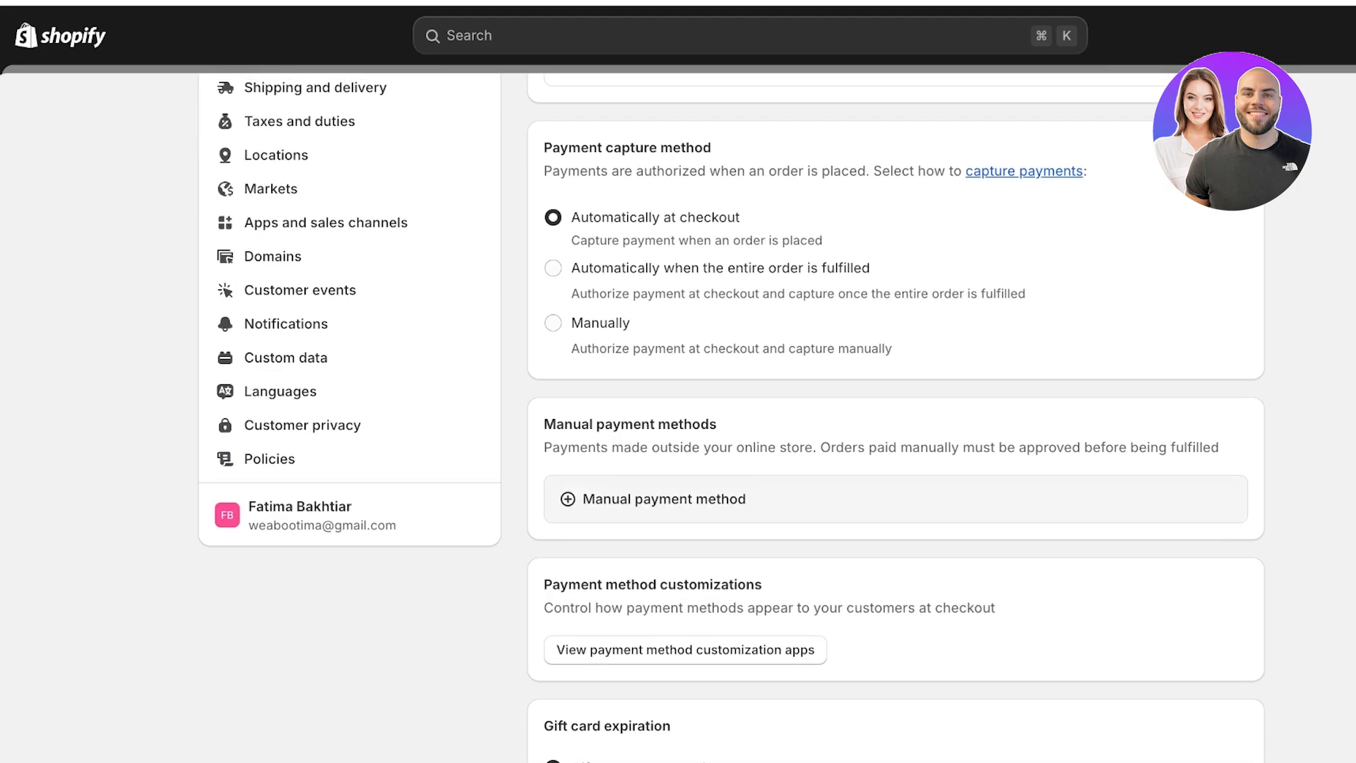
{"action": "left_click", "coordinate": [663, 498]}
{"action": "left_click", "coordinate": [632, 659]}
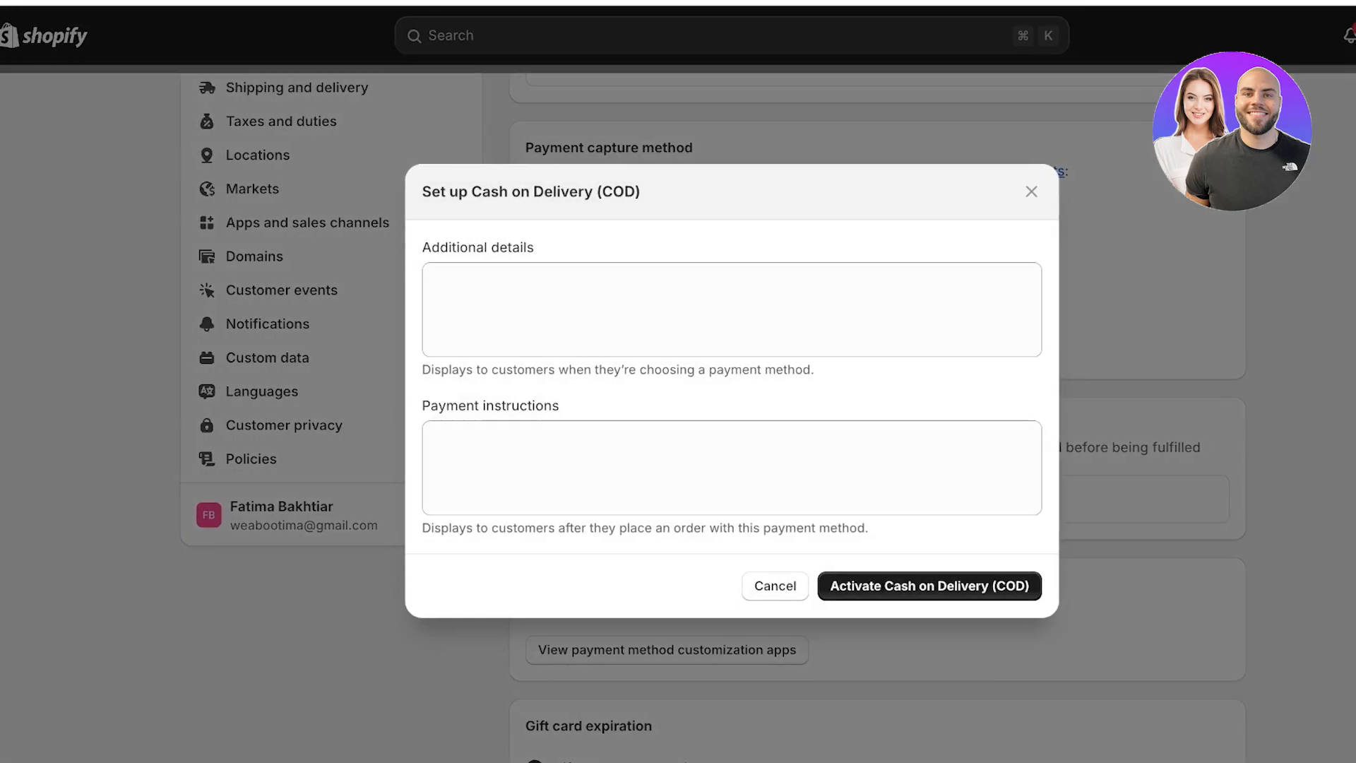
{"action": "left_click", "coordinate": [947, 585]}
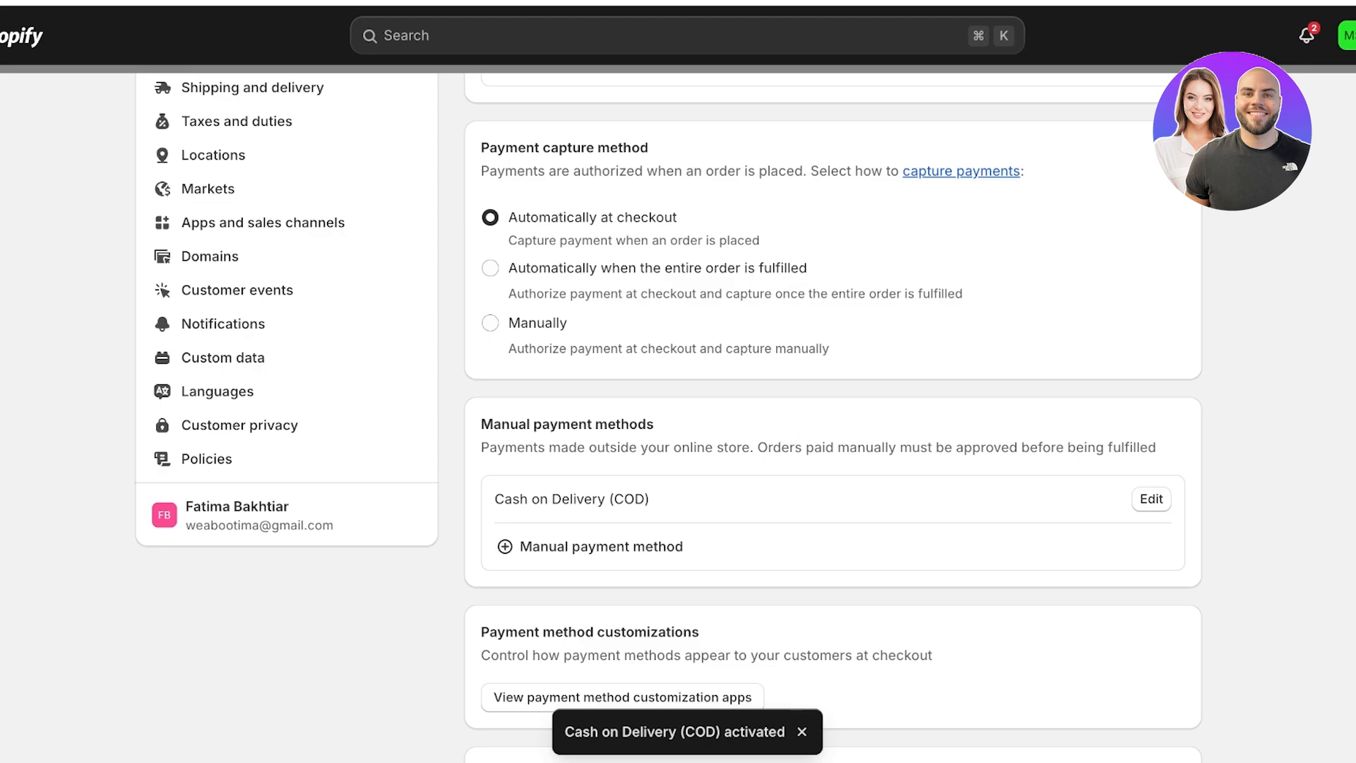
{"action": "key", "text": "Escape"}
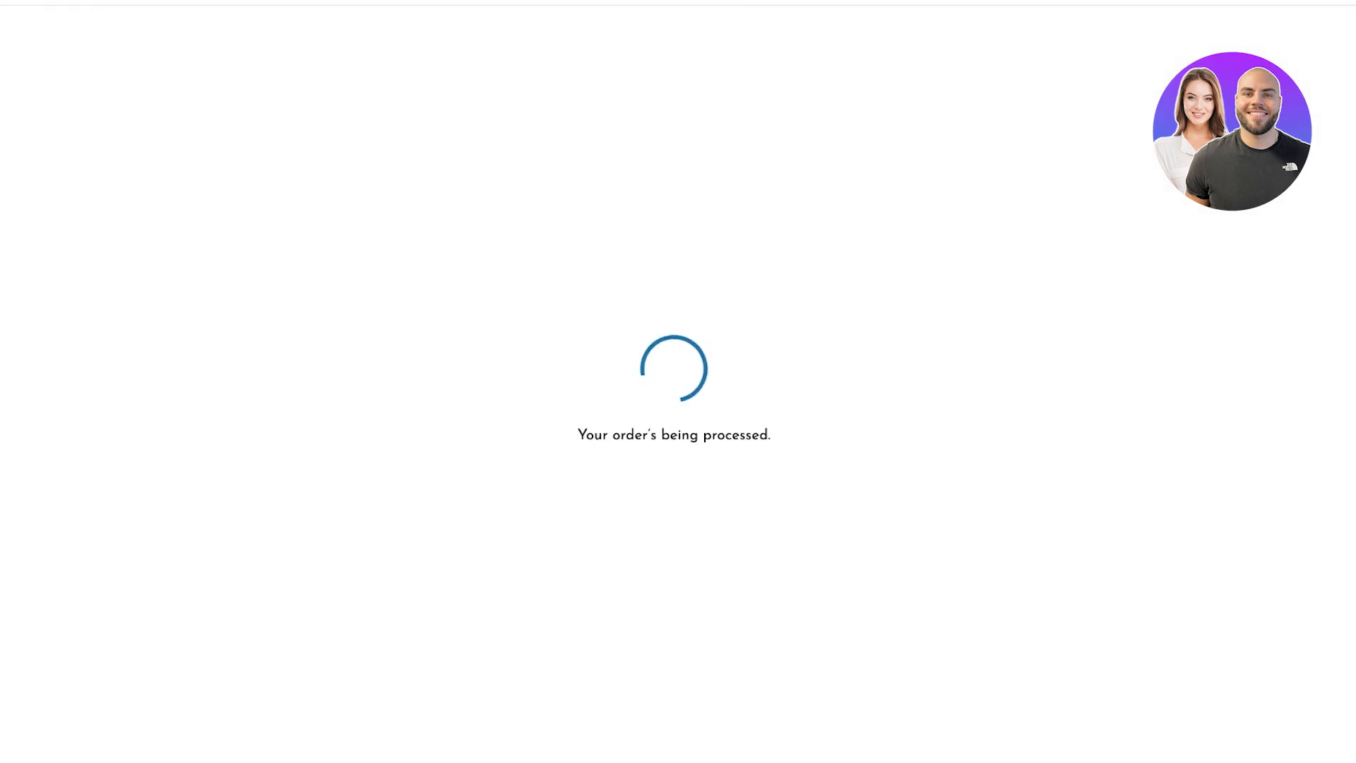
- Fulfill the e-book item on order #1001
{"action": "scroll", "coordinate": [678, 384], "scroll_direction": "down", "scroll_amount": 2}
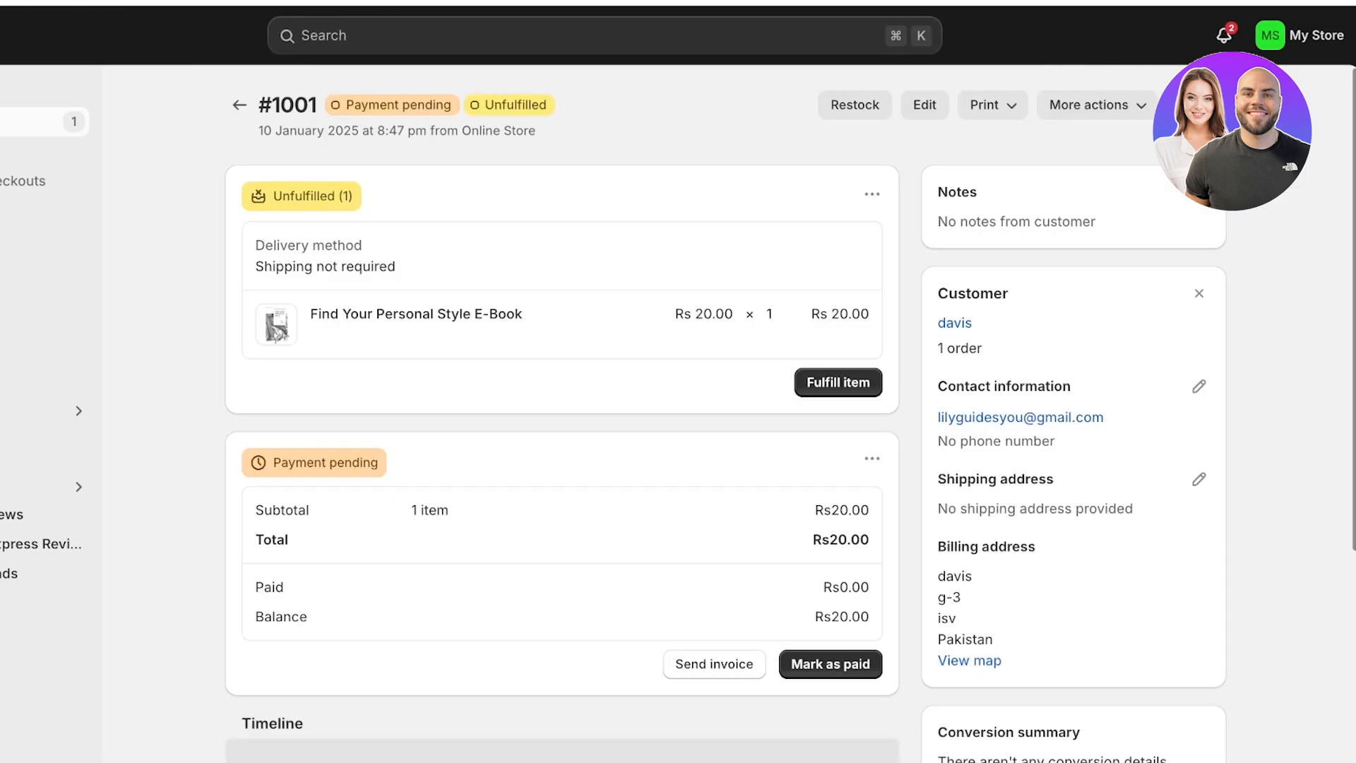
{"action": "left_click", "coordinate": [838, 382]}
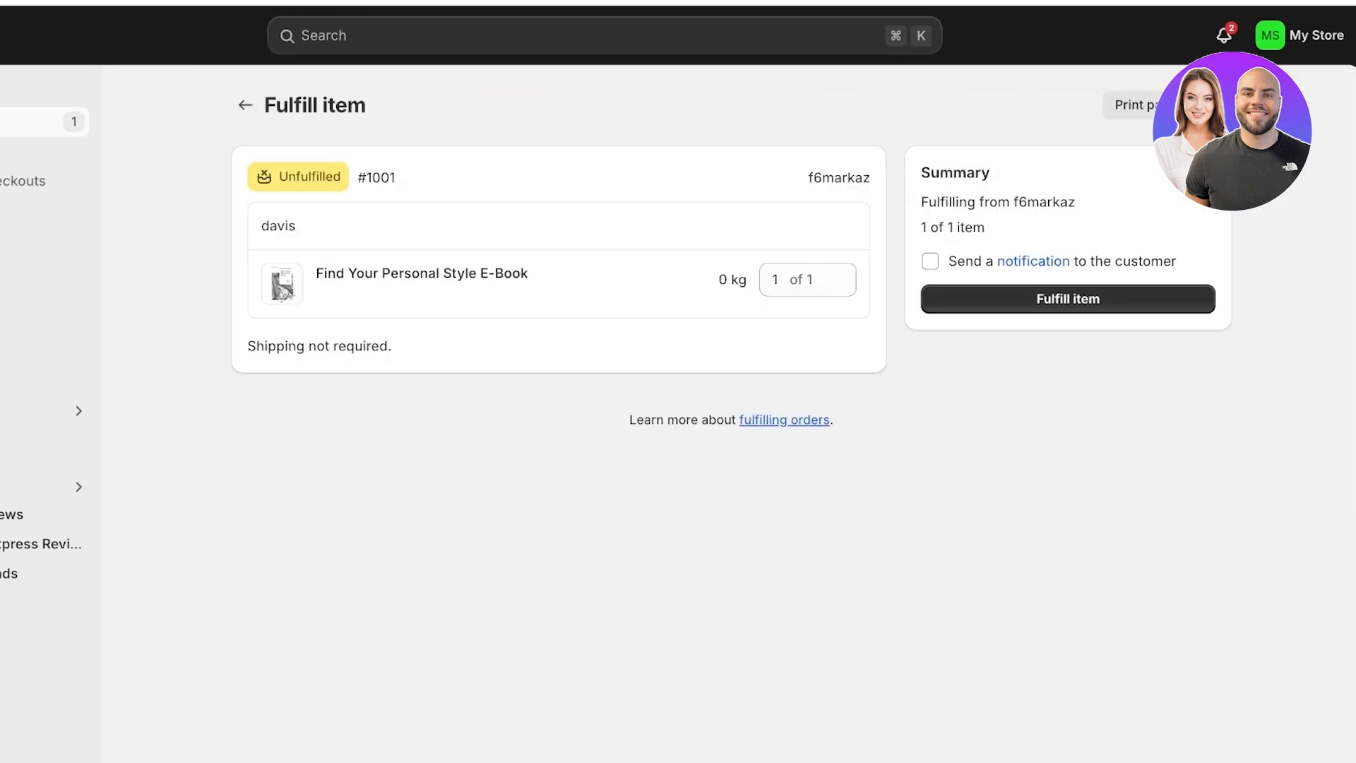
{"action": "left_click", "coordinate": [1068, 299]}
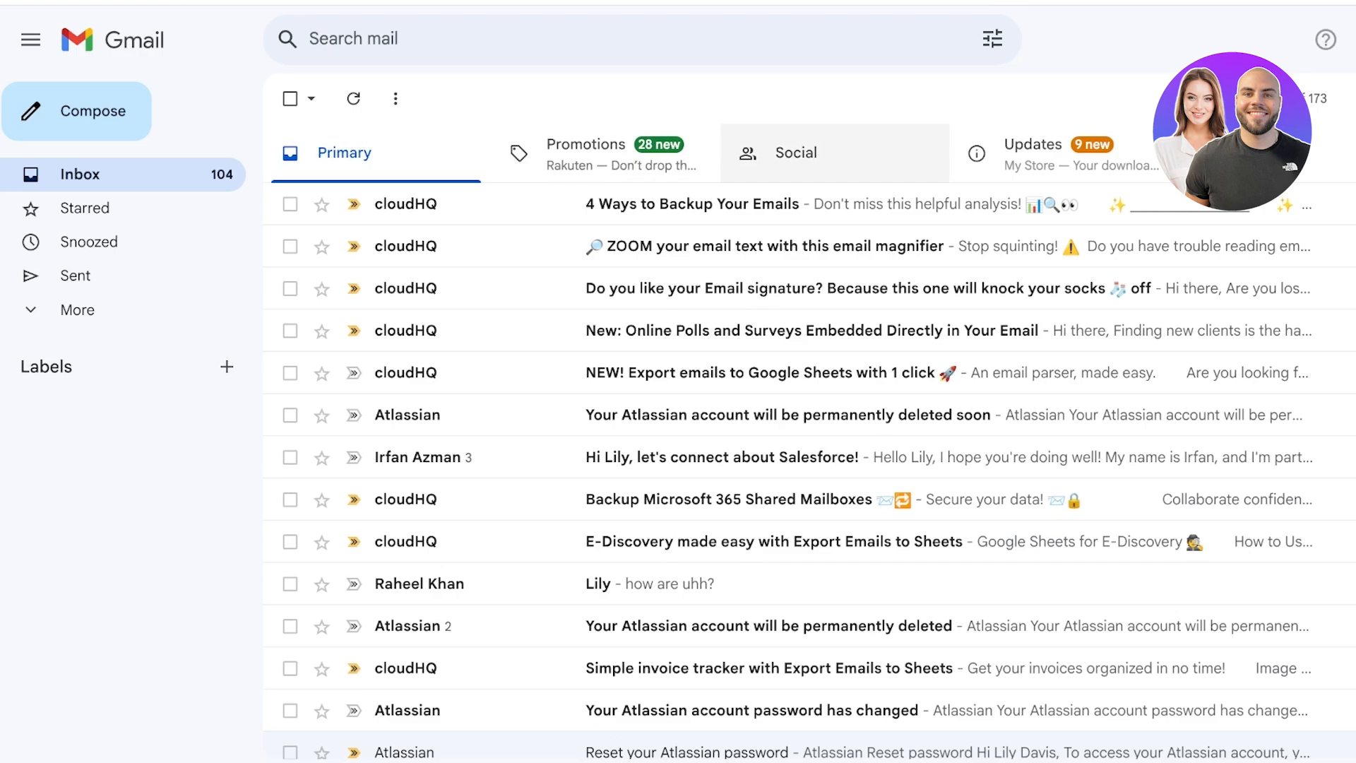
- Open the 'Your downloads are ready' email under Updates and follow its Download Link to the PDF page
{"action": "left_click", "coordinate": [1032, 153]}
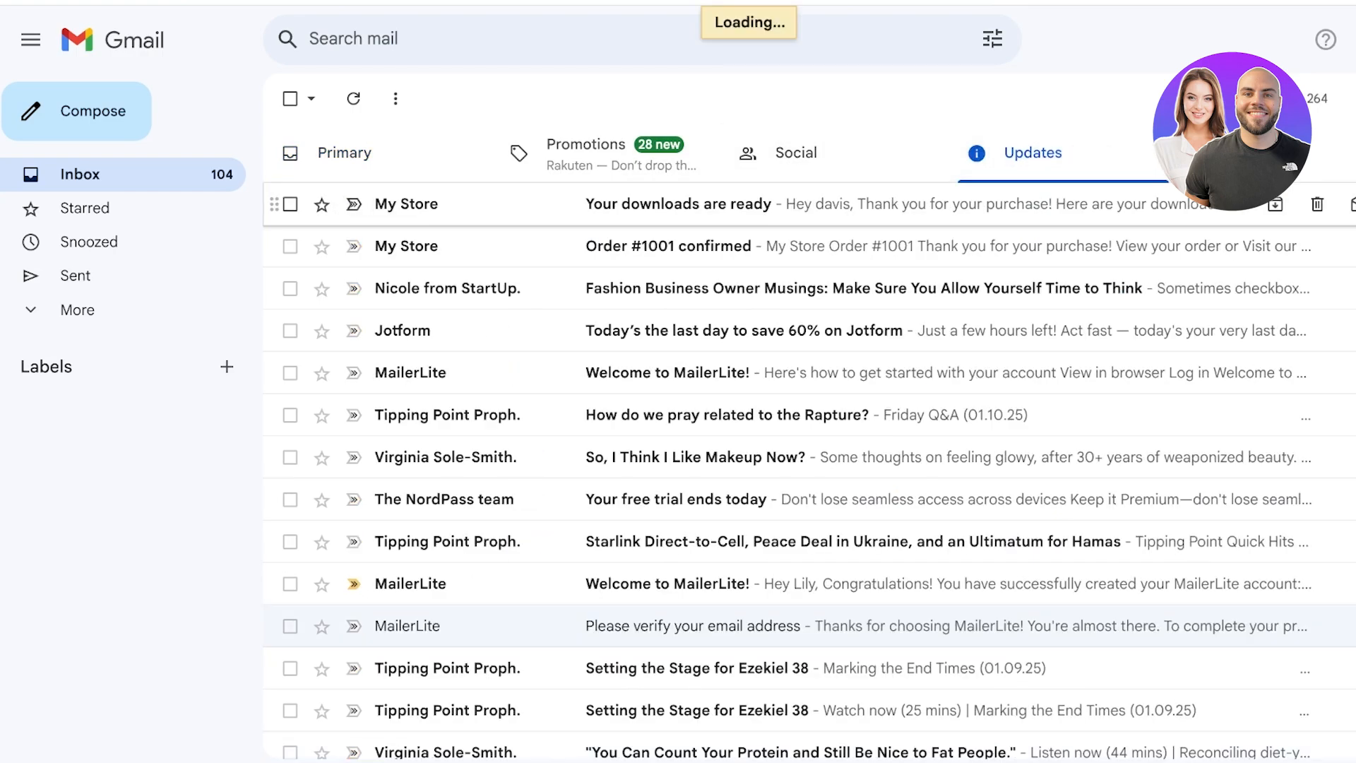
{"action": "left_click", "coordinate": [354, 204]}
{"action": "left_click", "coordinate": [406, 204]}
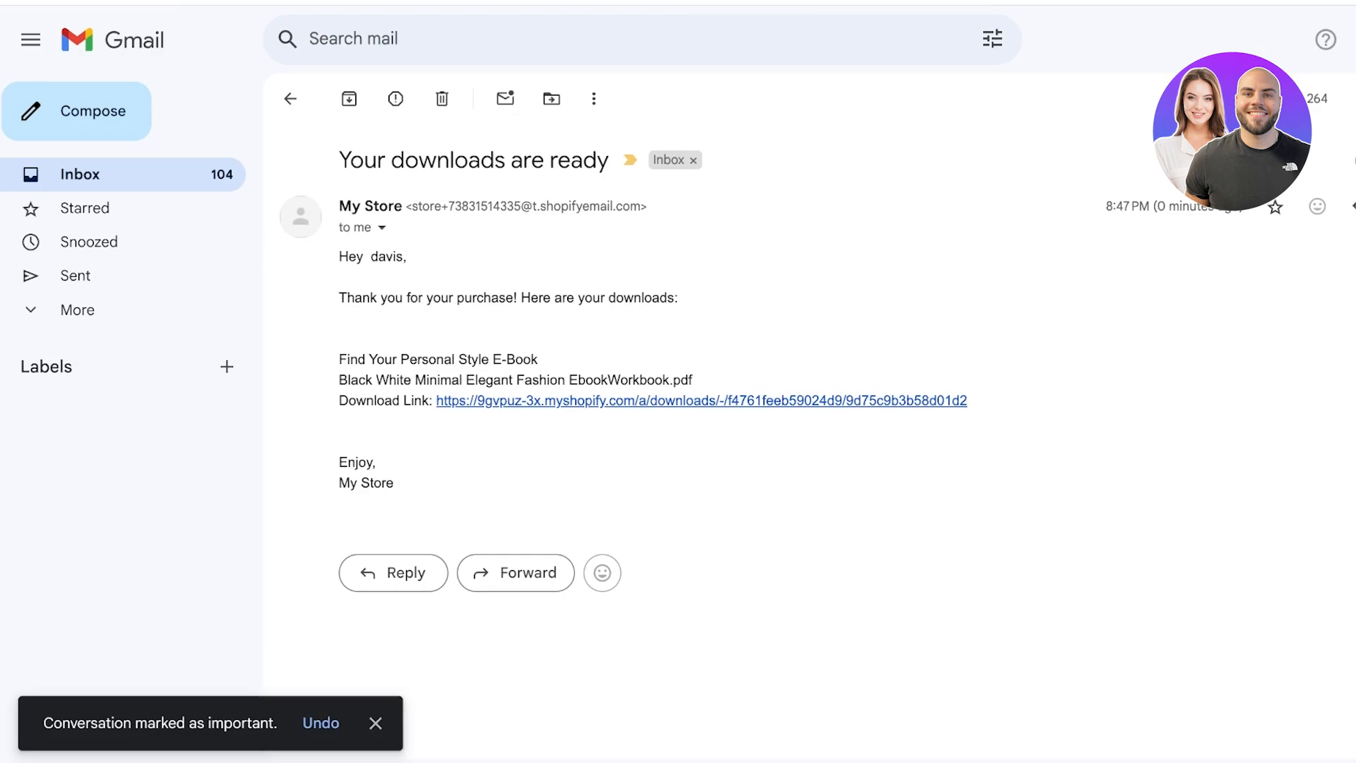
{"action": "left_click", "coordinate": [701, 400]}
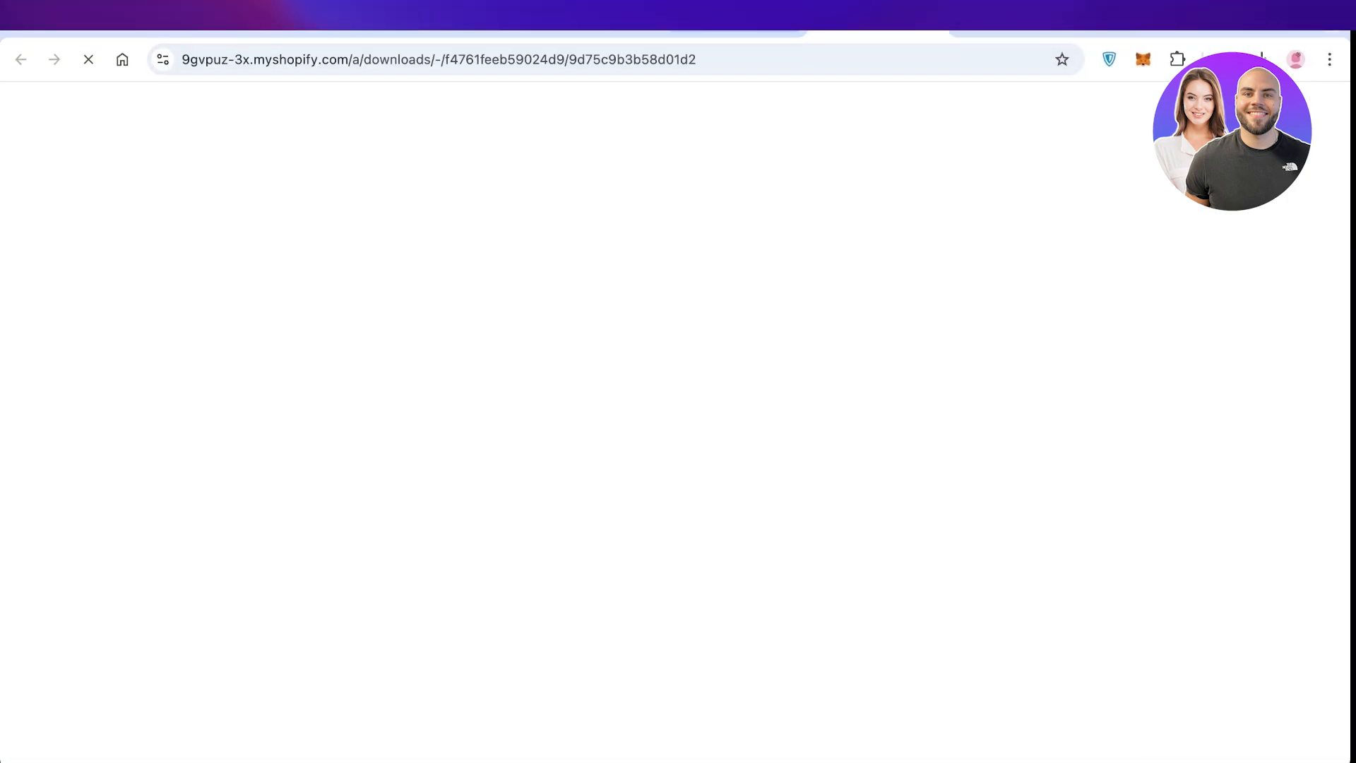
{"action": "scroll", "coordinate": [671, 423], "scroll_direction": "down", "scroll_amount": 2}
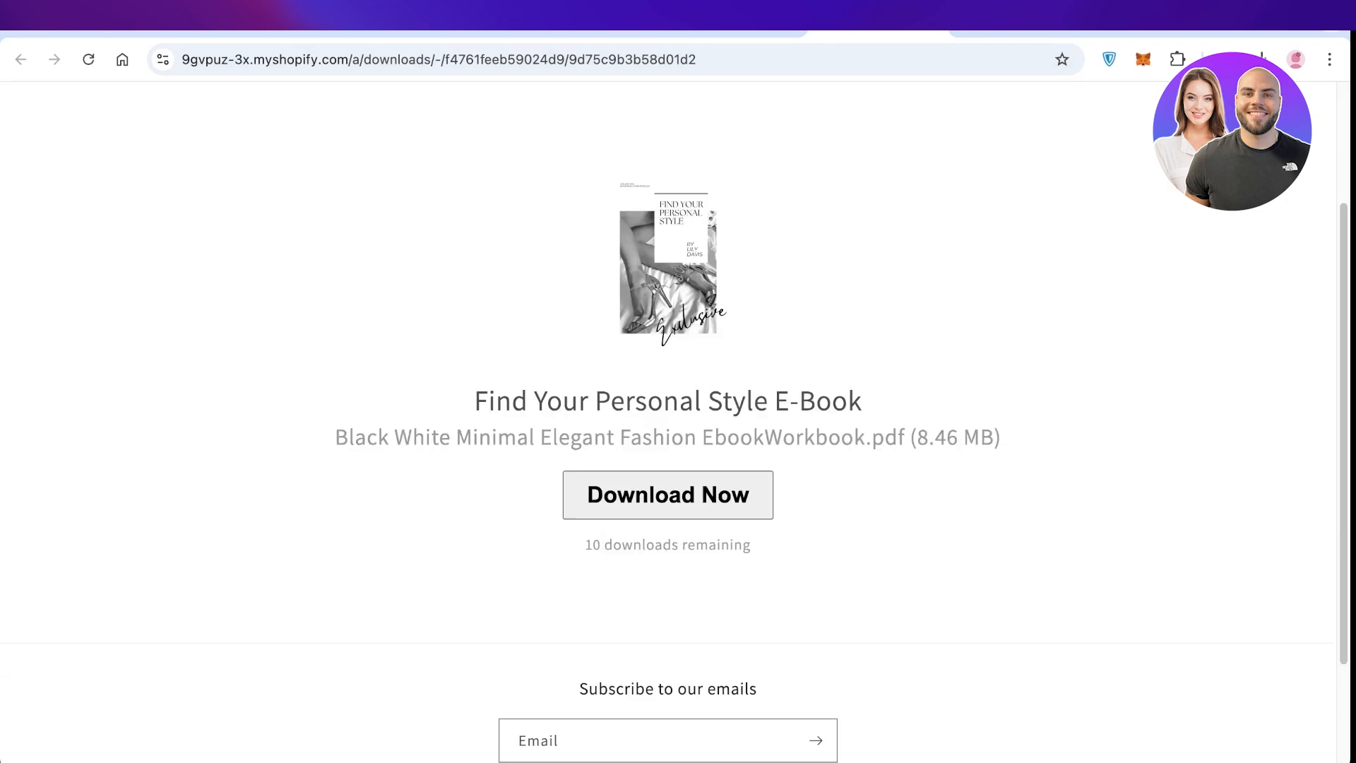